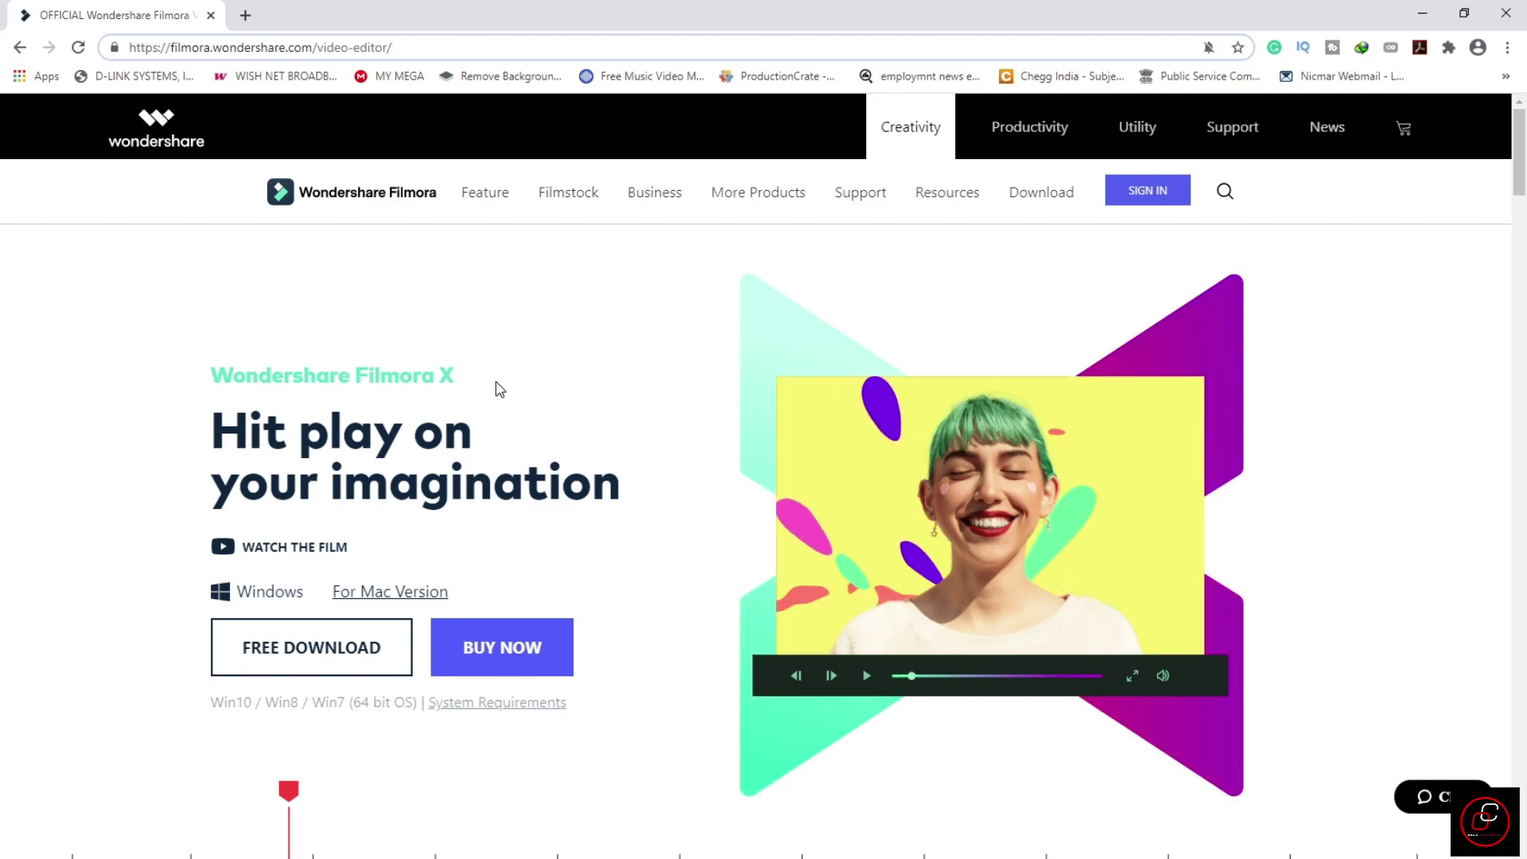
Open the Filmora purchase page and review the Monthly, Lifetime and Annual plans for individuals.
{"action": "scroll", "coordinate": [591, 418], "scroll_direction": "down", "scroll_amount": 2}
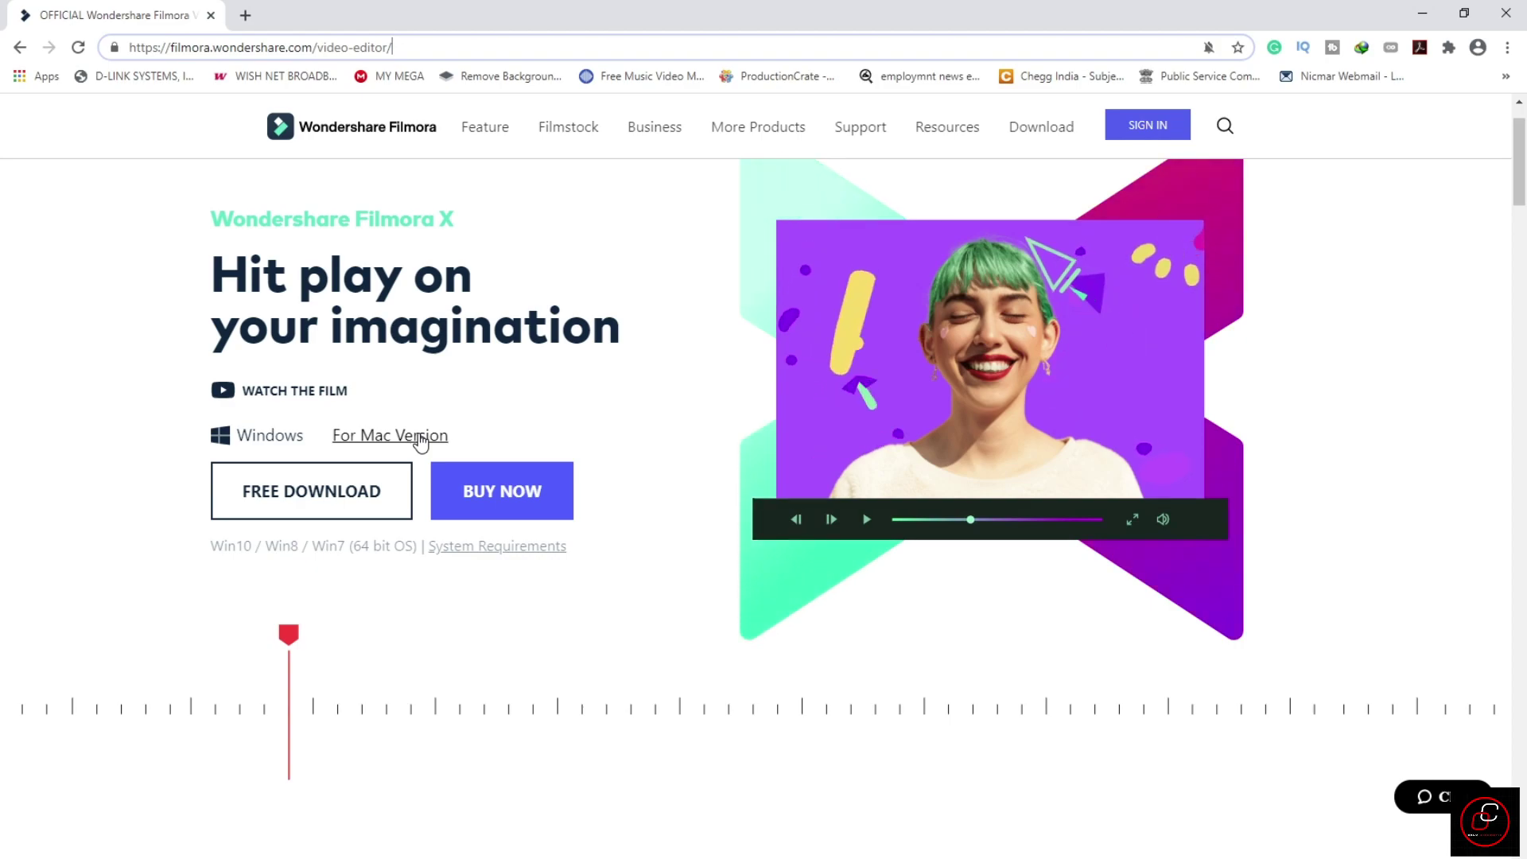
{"action": "left_click", "coordinate": [513, 509]}
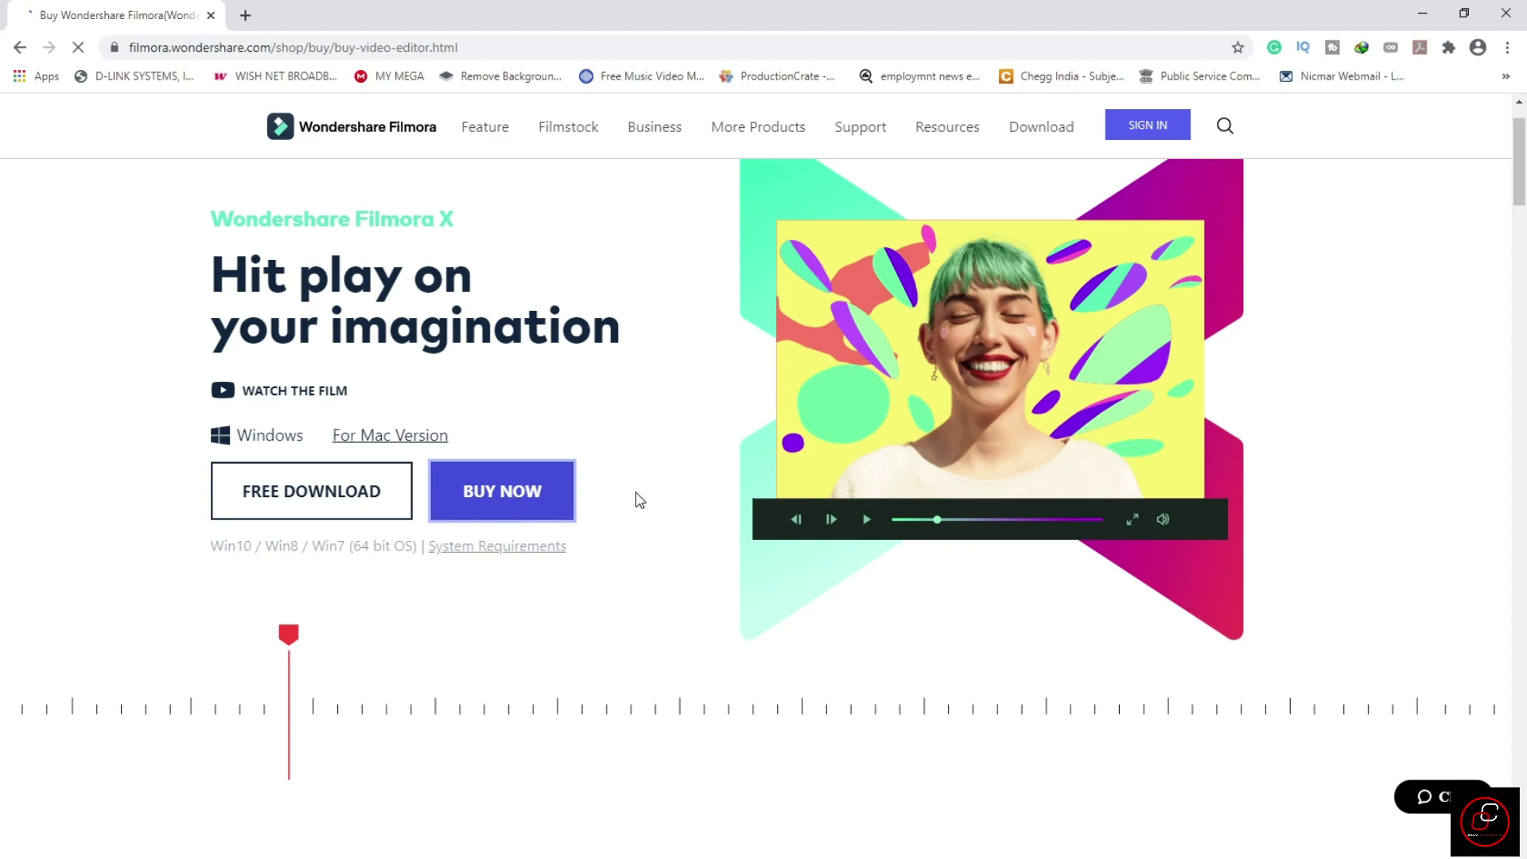
{"action": "scroll", "coordinate": [640, 500], "scroll_direction": "down", "scroll_amount": 5}
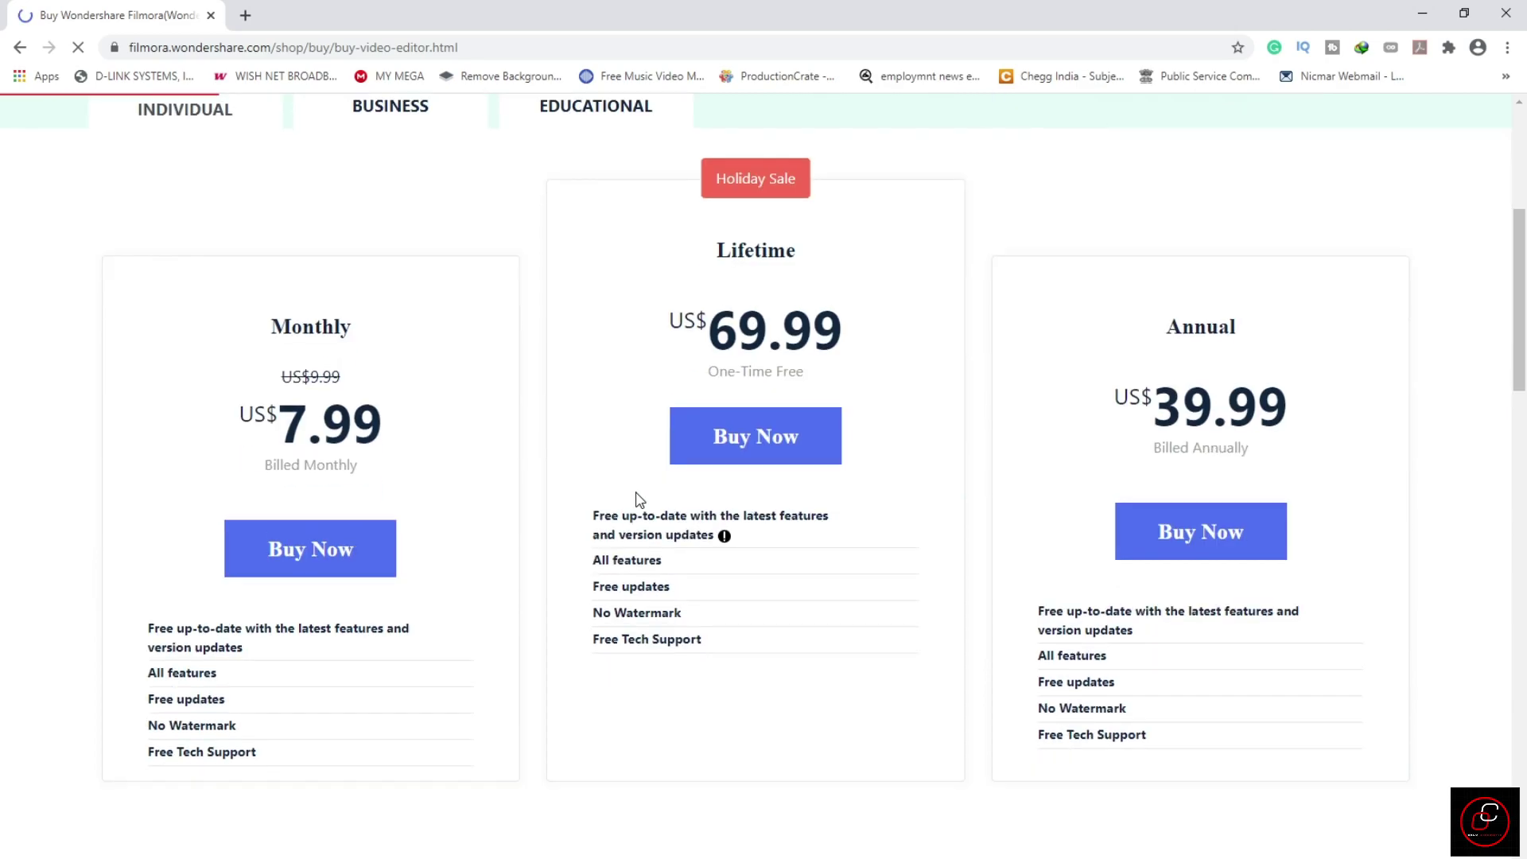
{"action": "scroll", "coordinate": [640, 499], "scroll_direction": "down", "scroll_amount": 1}
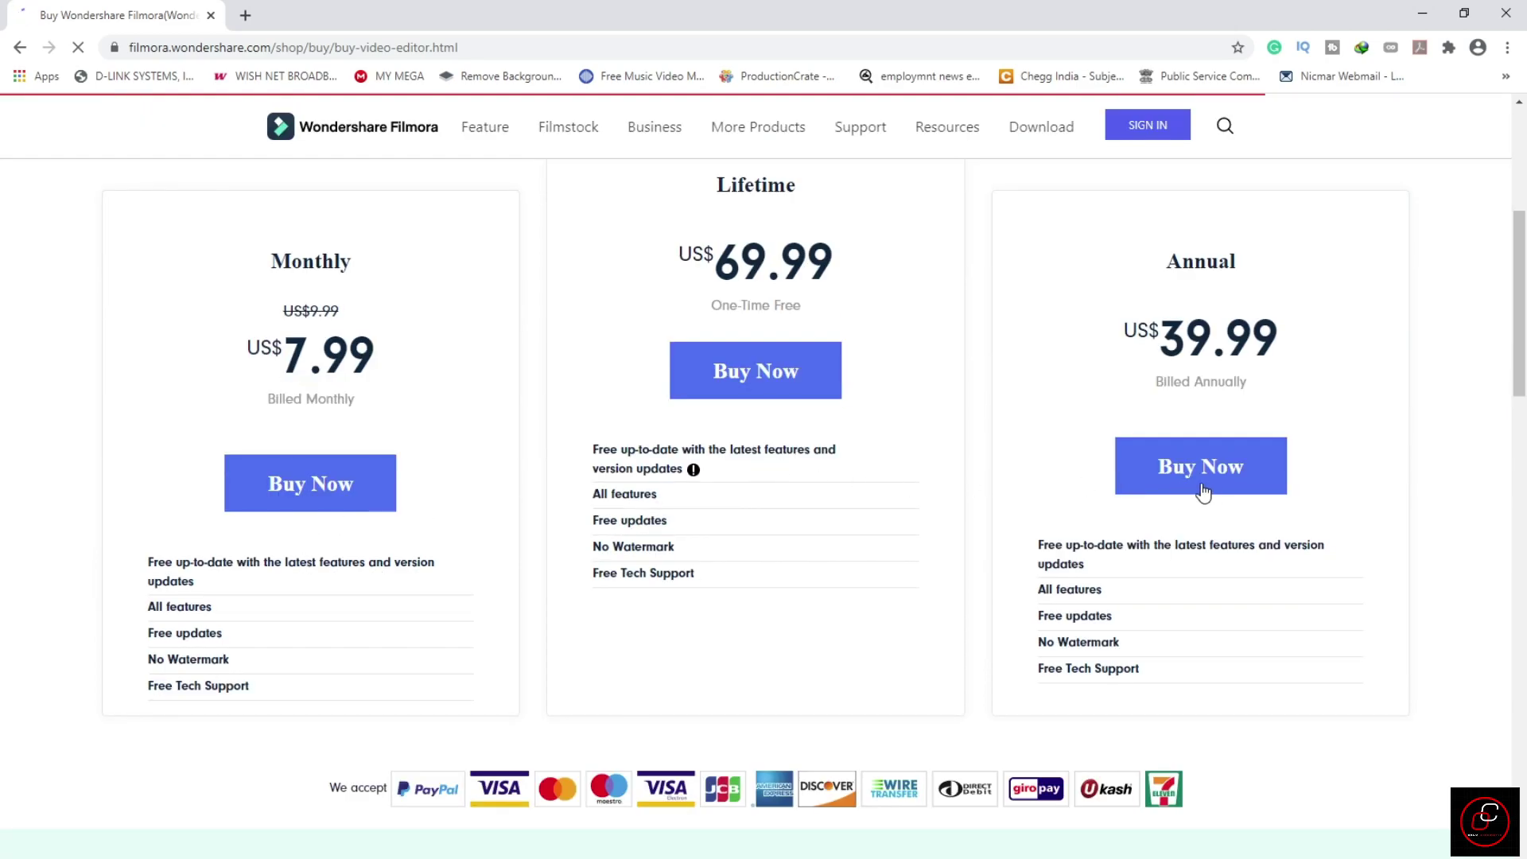
{"action": "scroll", "coordinate": [1185, 495], "scroll_direction": "up", "scroll_amount": 2}
Return to the Filmora X product page and start the free Windows download.
{"action": "key", "text": "alt+Left"}
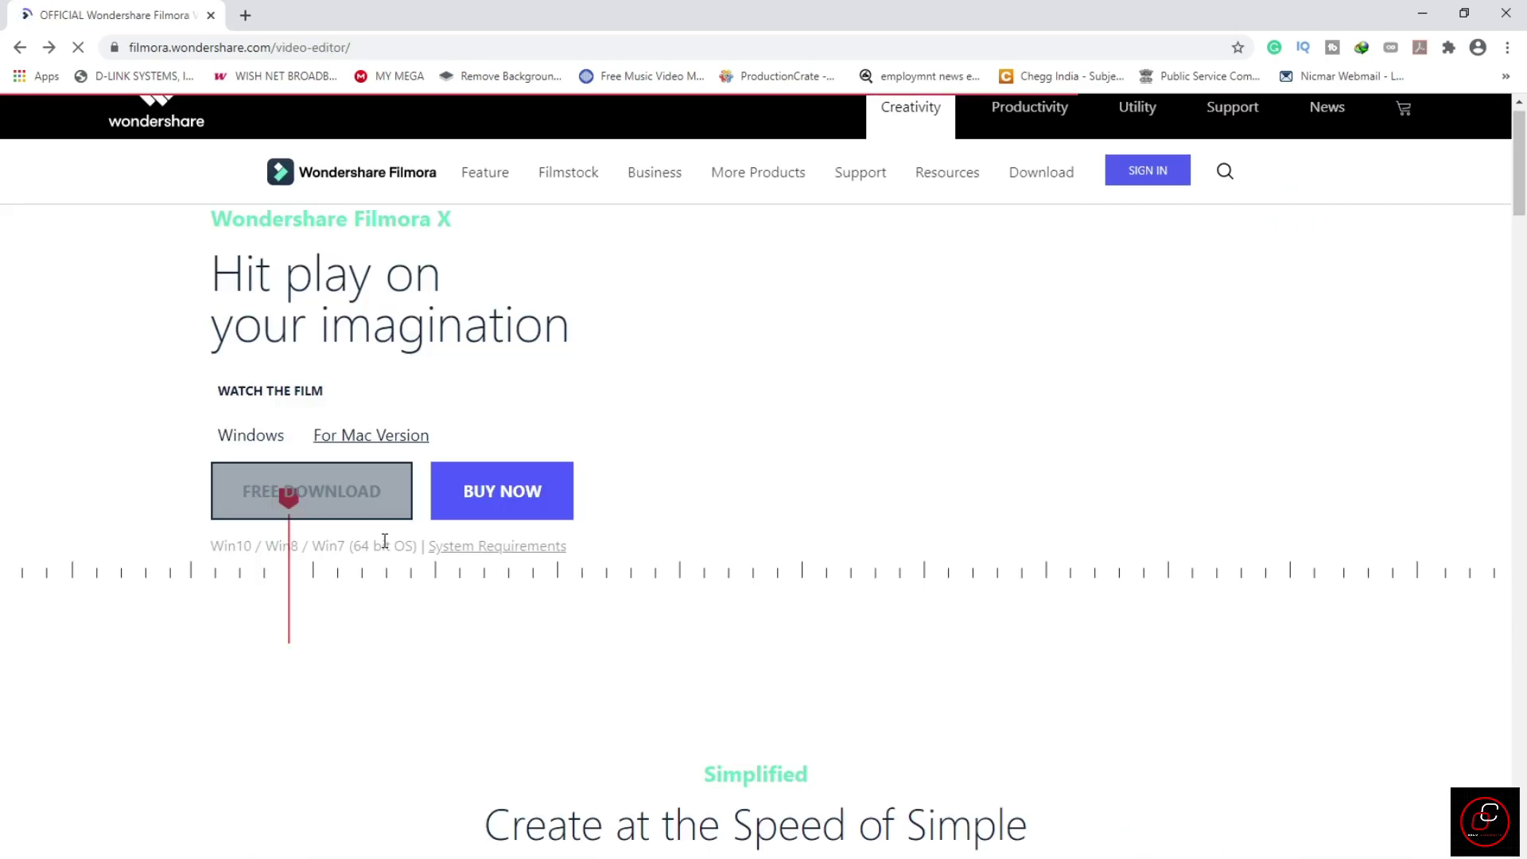
{"action": "left_click", "coordinate": [370, 499]}
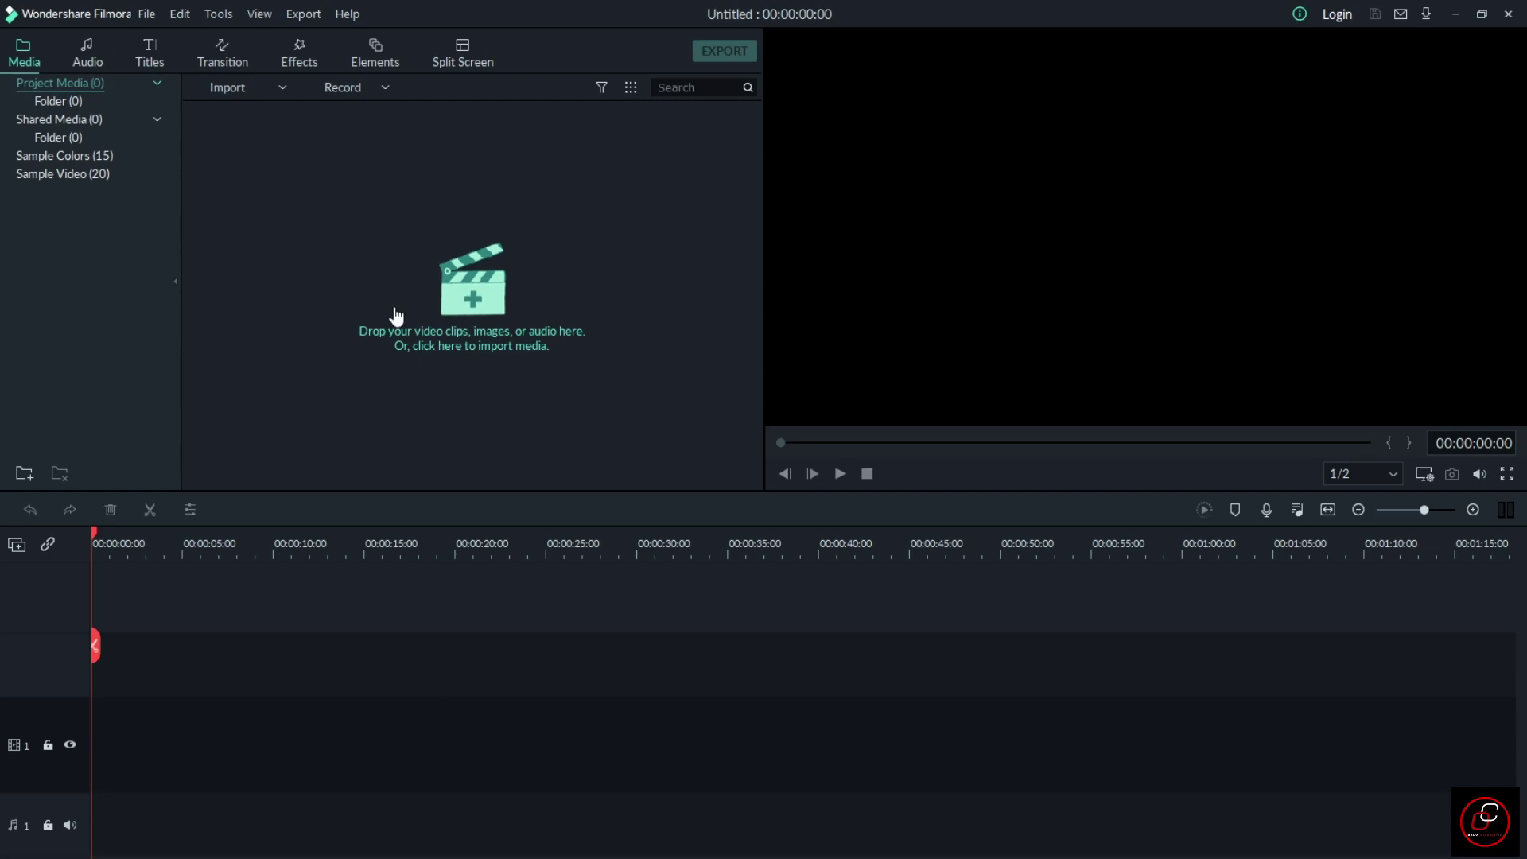
Switch to Filmora9 and view the version information of the installed program.
{"action": "left_click", "coordinate": [346, 16]}
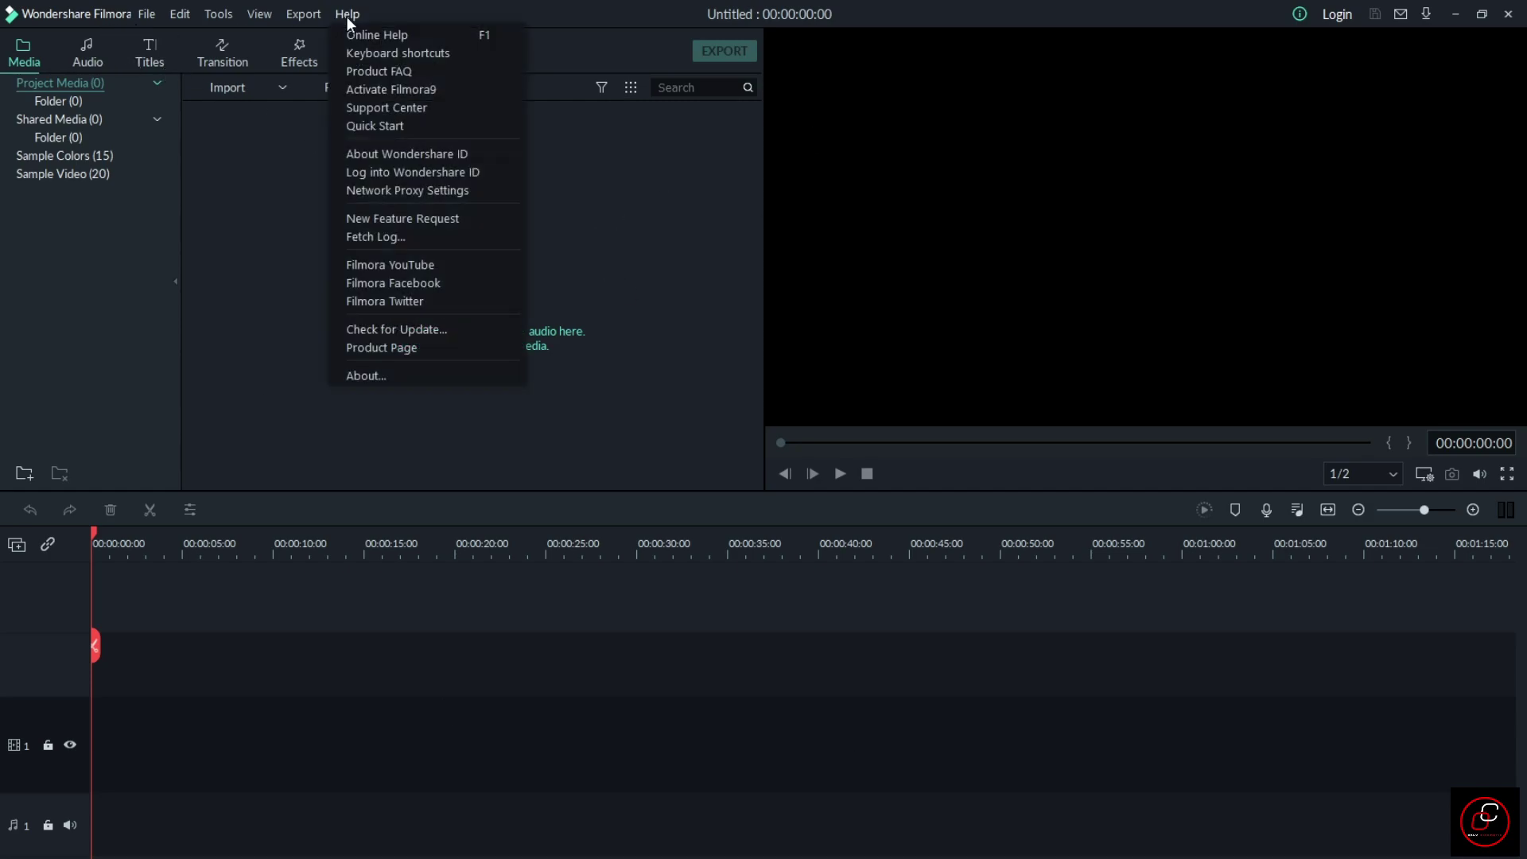
{"action": "left_click", "coordinate": [450, 375]}
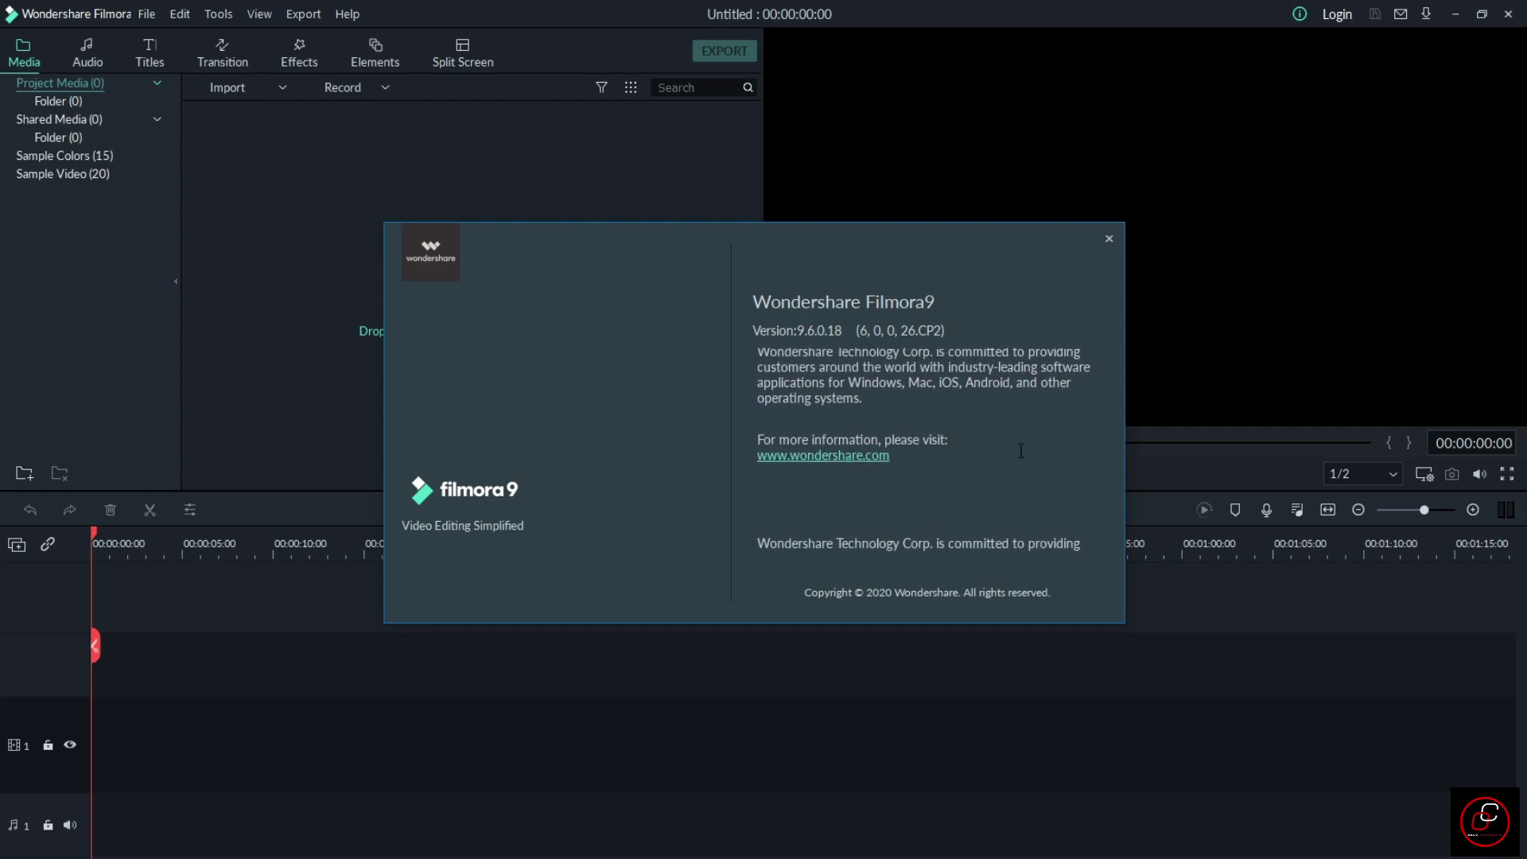
{"action": "left_click", "coordinate": [1108, 240]}
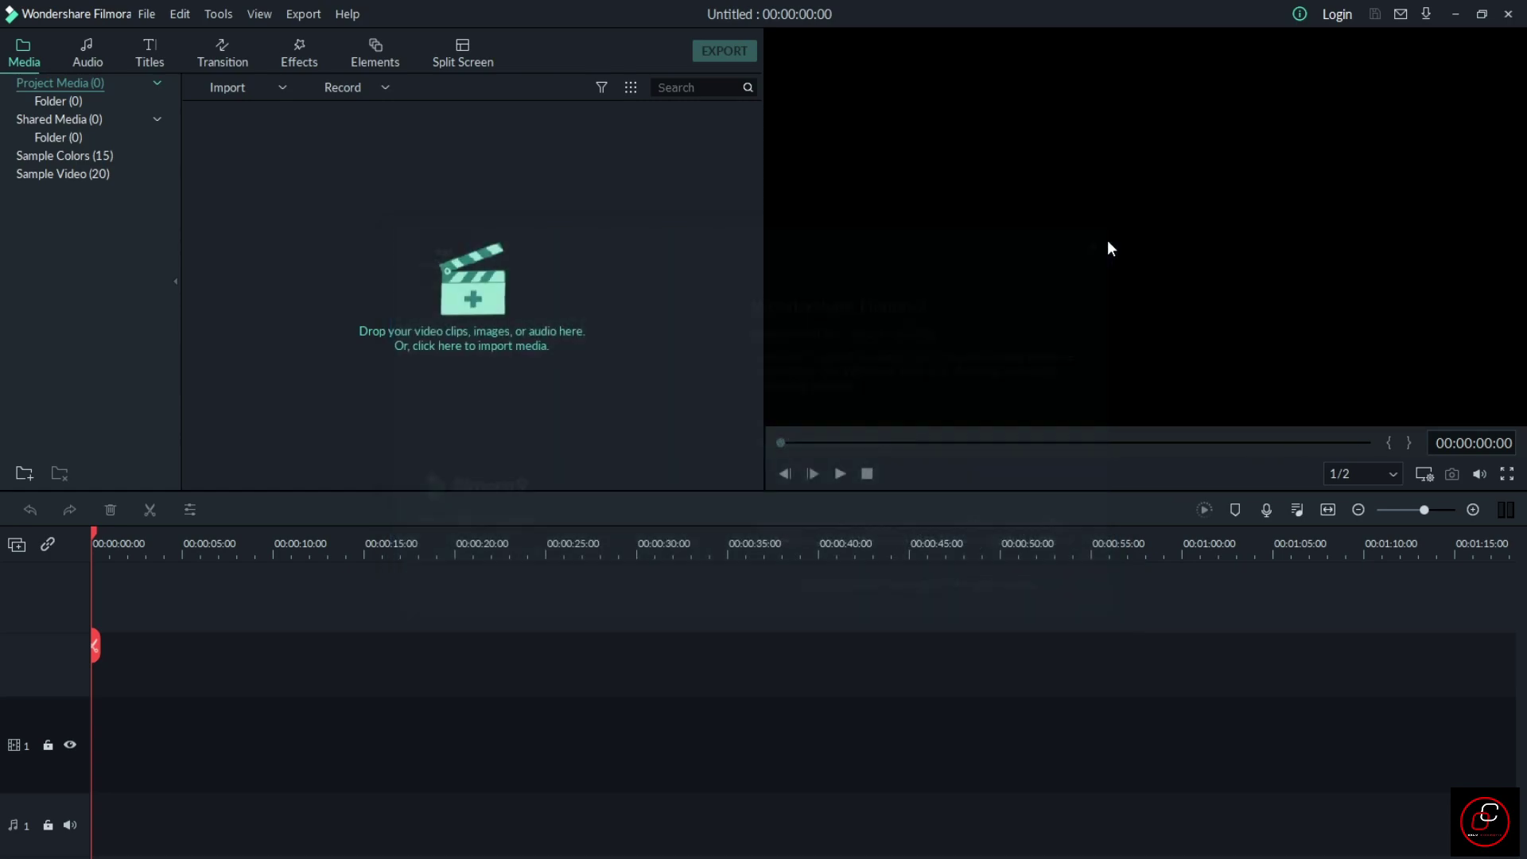
Check for program updates, read the version 10.0.0 release notes and start the update.
{"action": "left_click", "coordinate": [350, 15]}
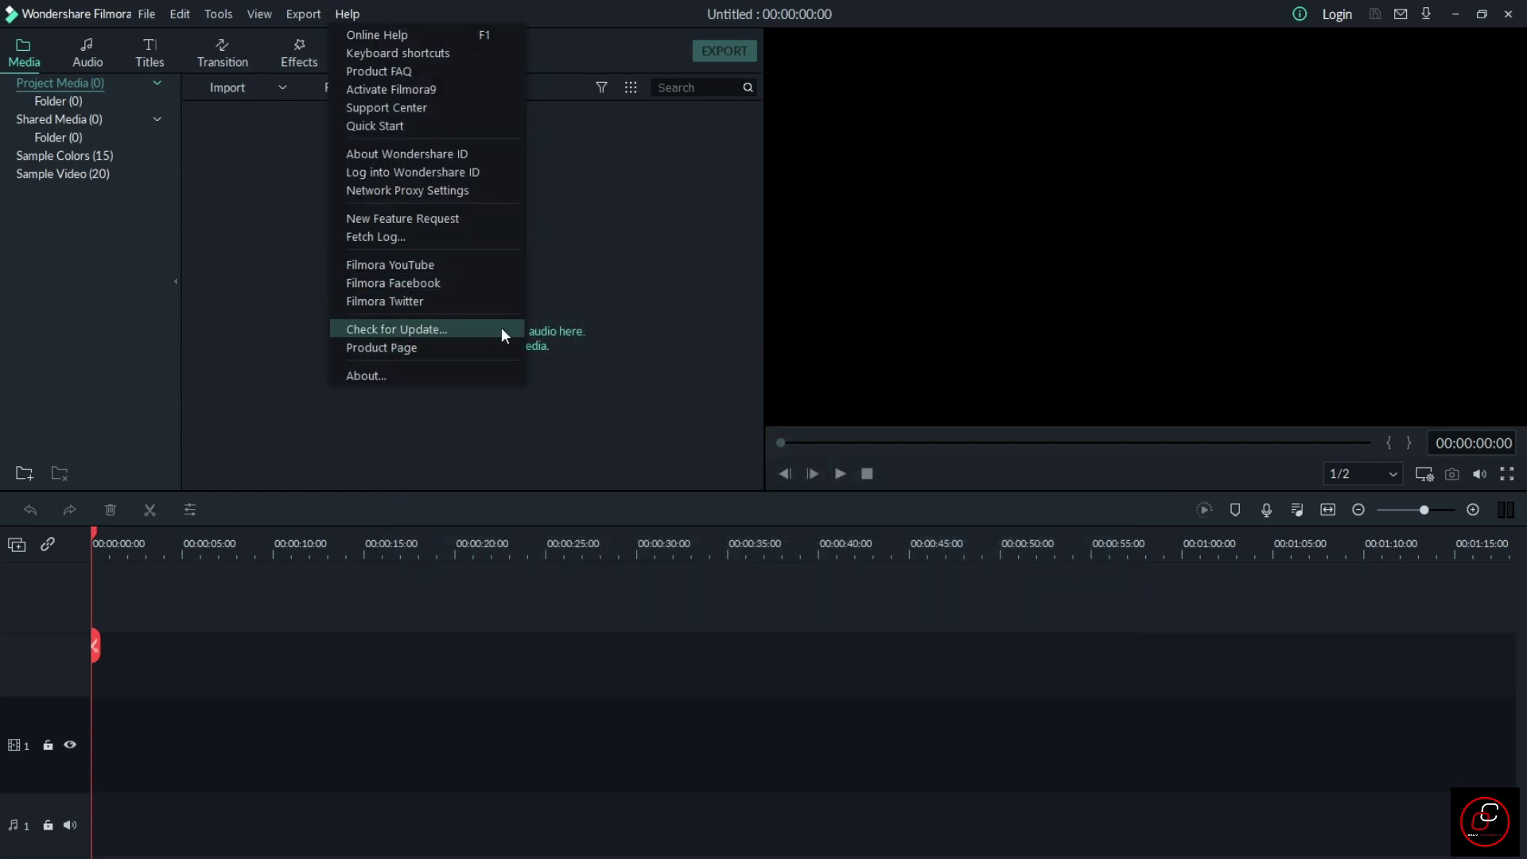
{"action": "left_click", "coordinate": [450, 328]}
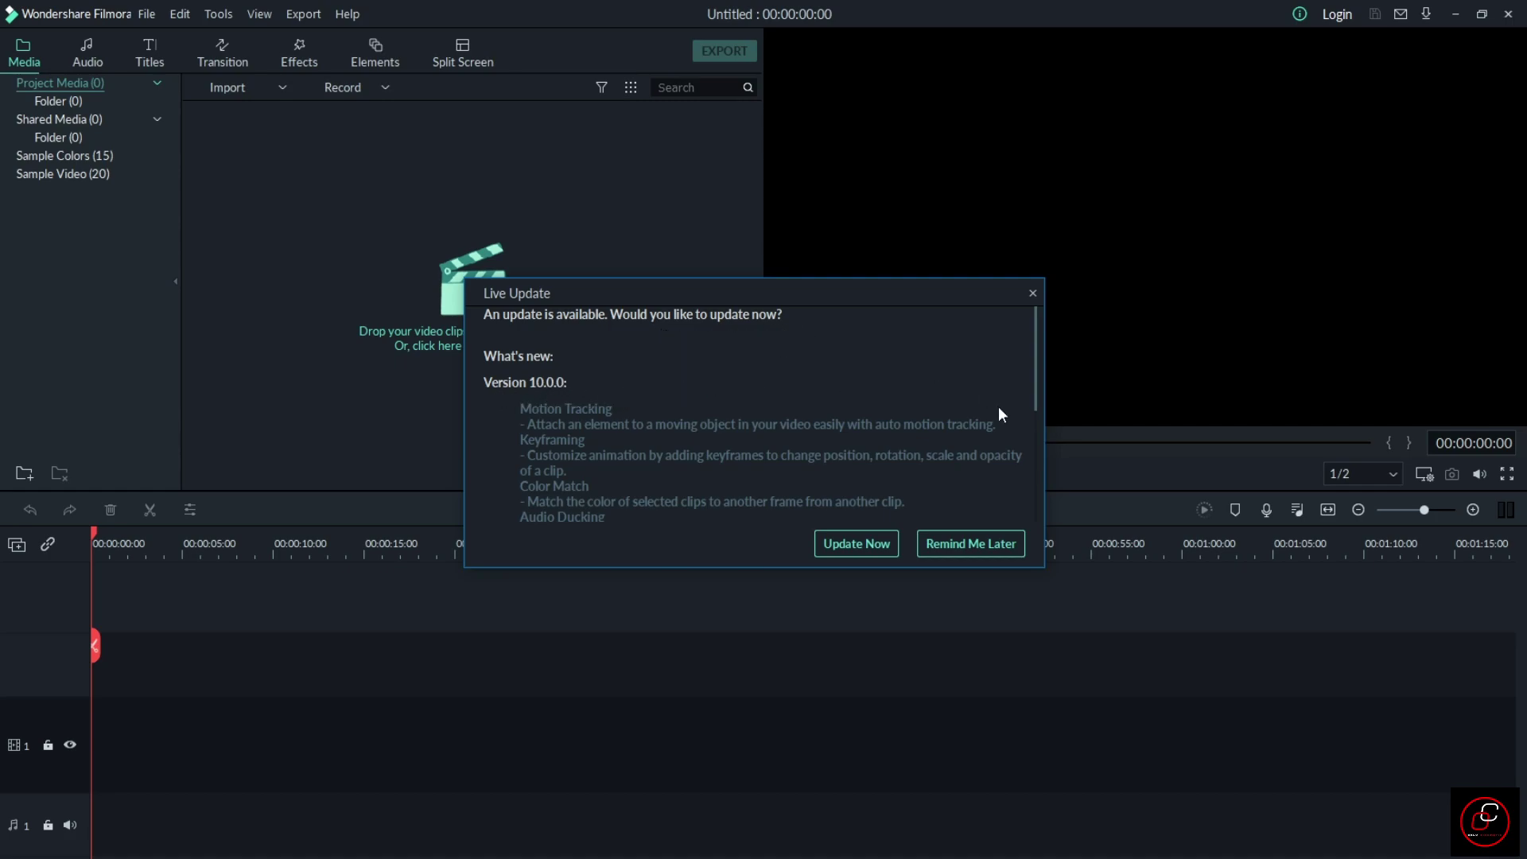
{"action": "scroll", "coordinate": [999, 403], "scroll_direction": "down", "scroll_amount": 5}
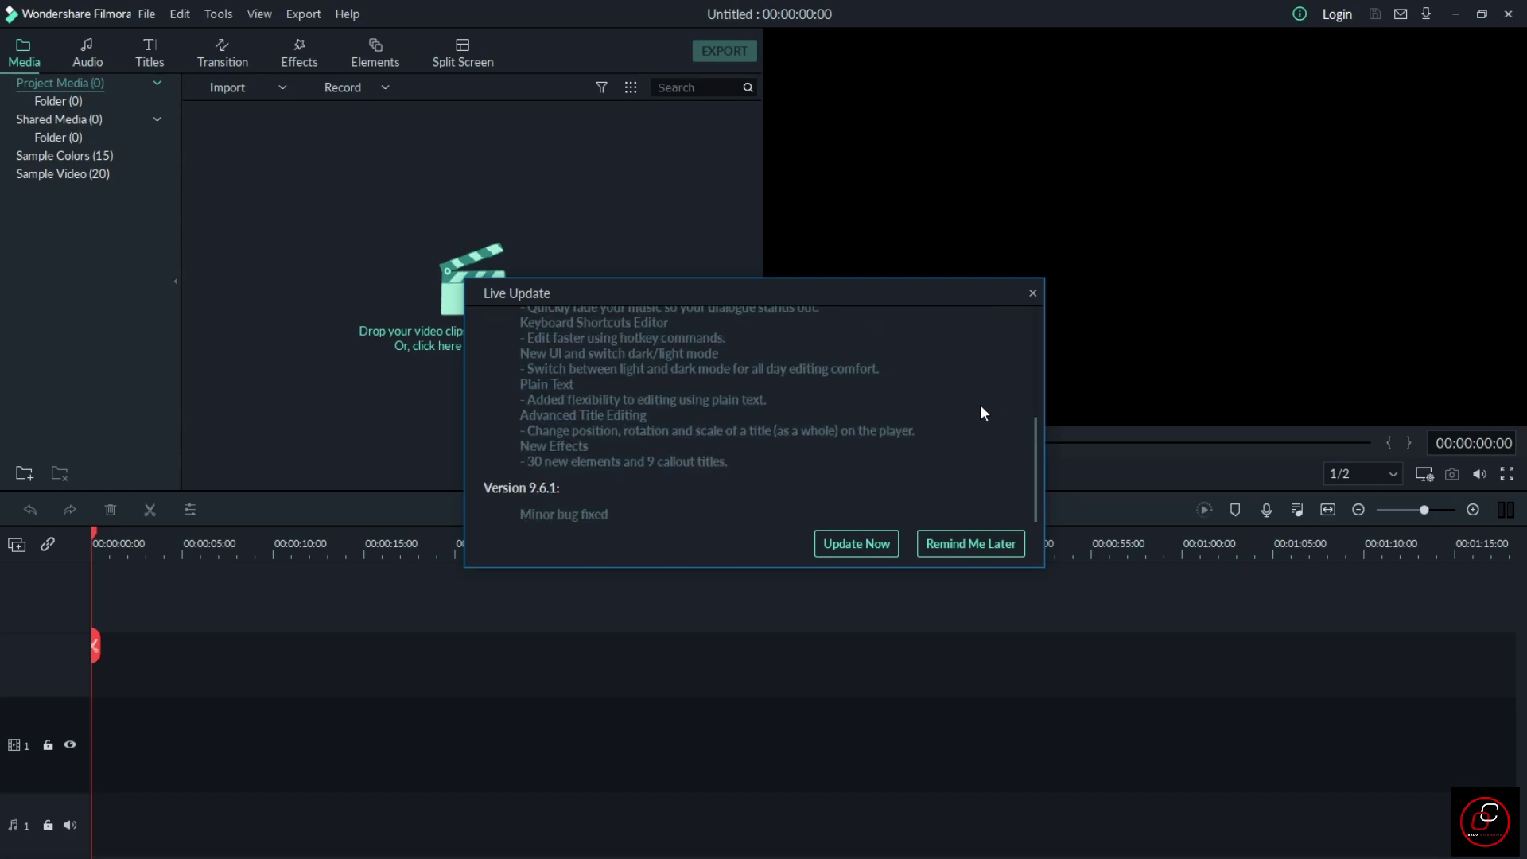
{"action": "scroll", "coordinate": [979, 406], "scroll_direction": "up", "scroll_amount": 5}
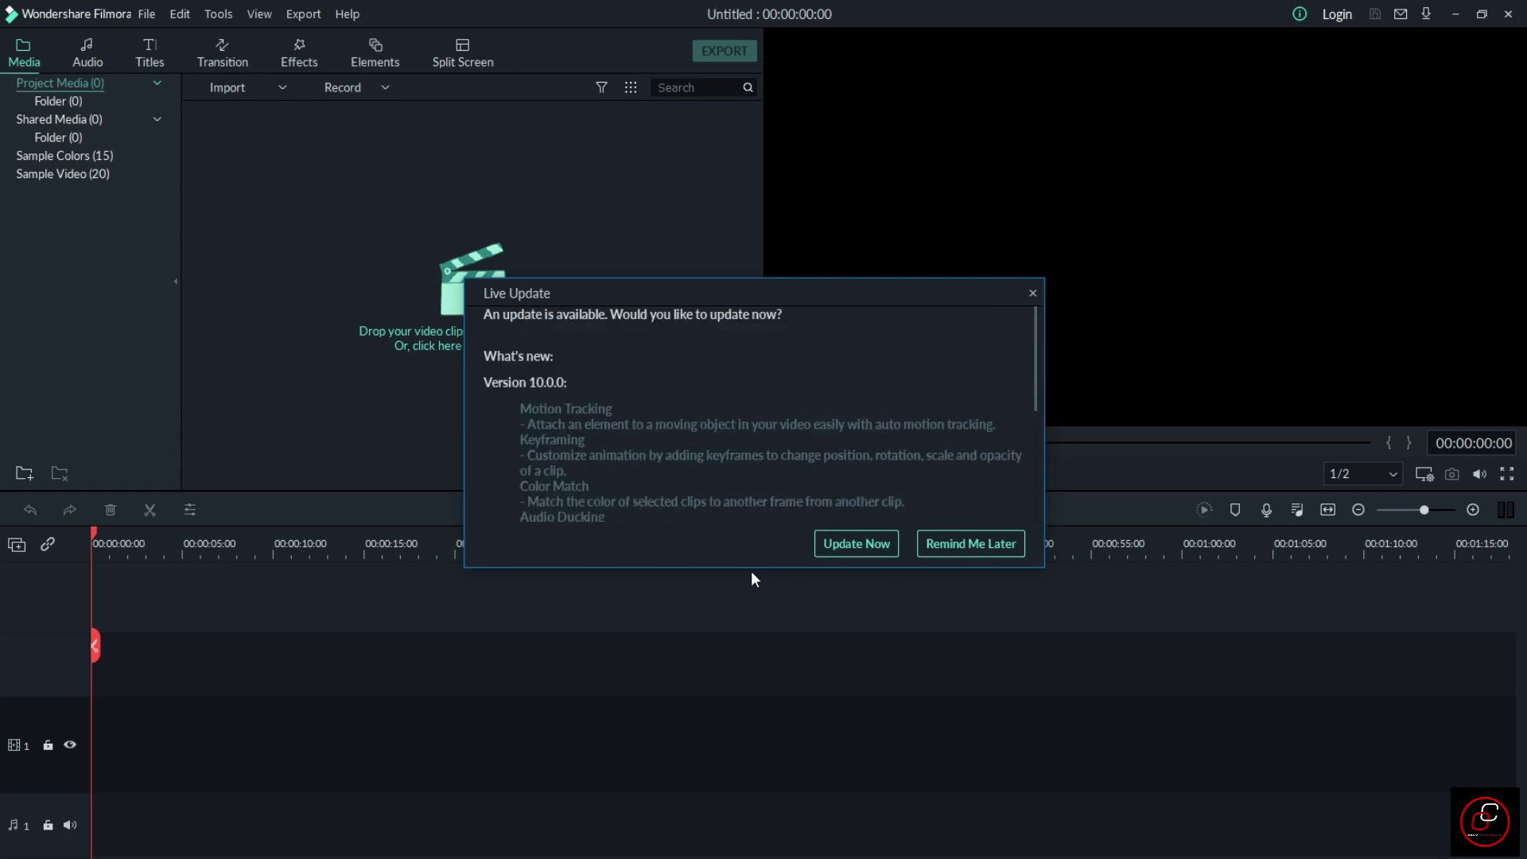
{"action": "left_click", "coordinate": [835, 546]}
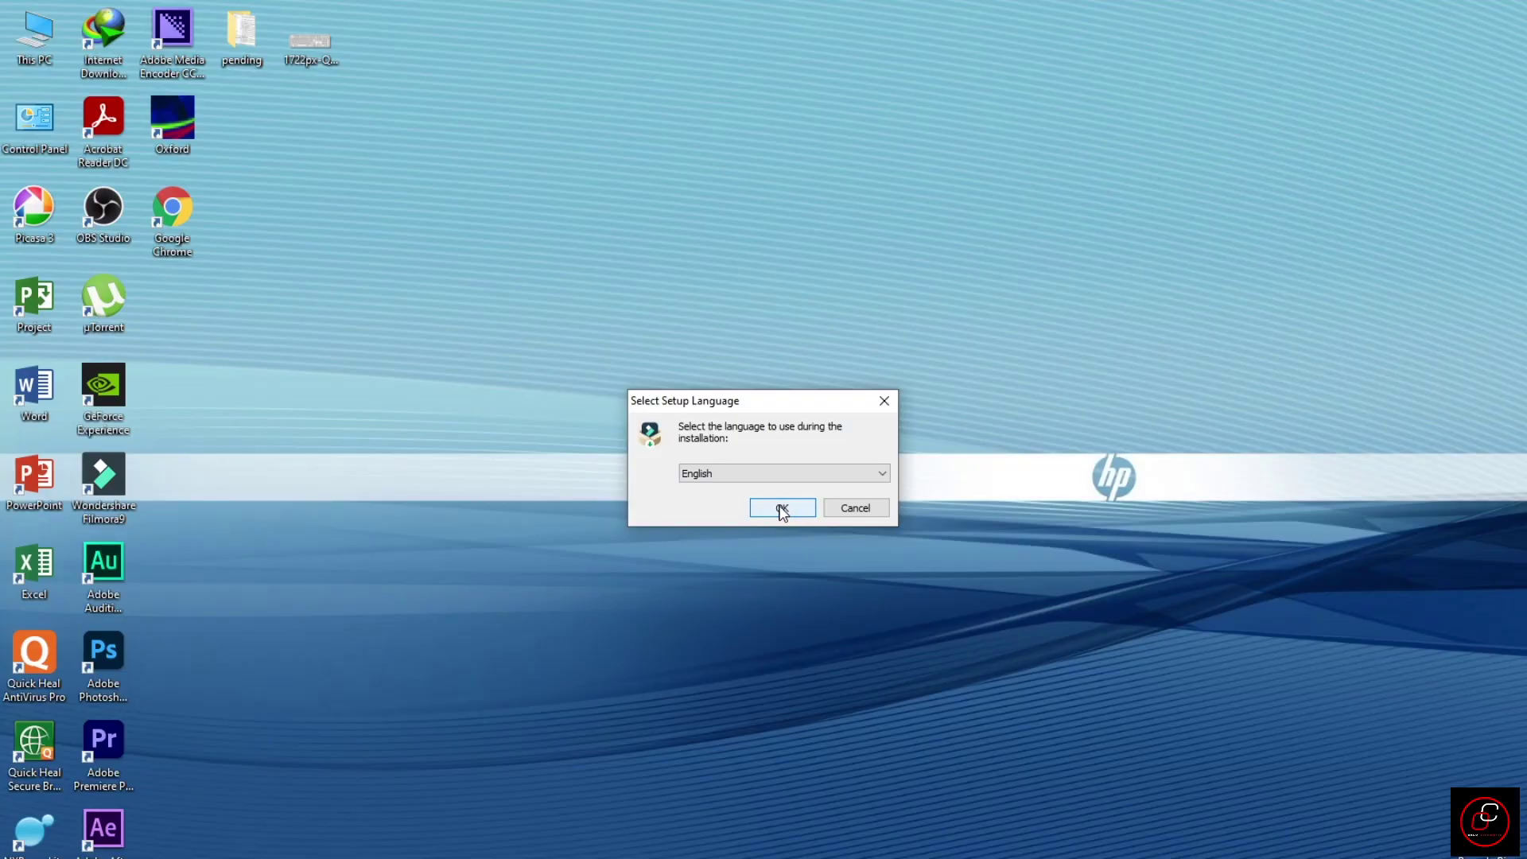
Run the setup in English and agree to remove the version already on the computer.
{"action": "left_click", "coordinate": [782, 509]}
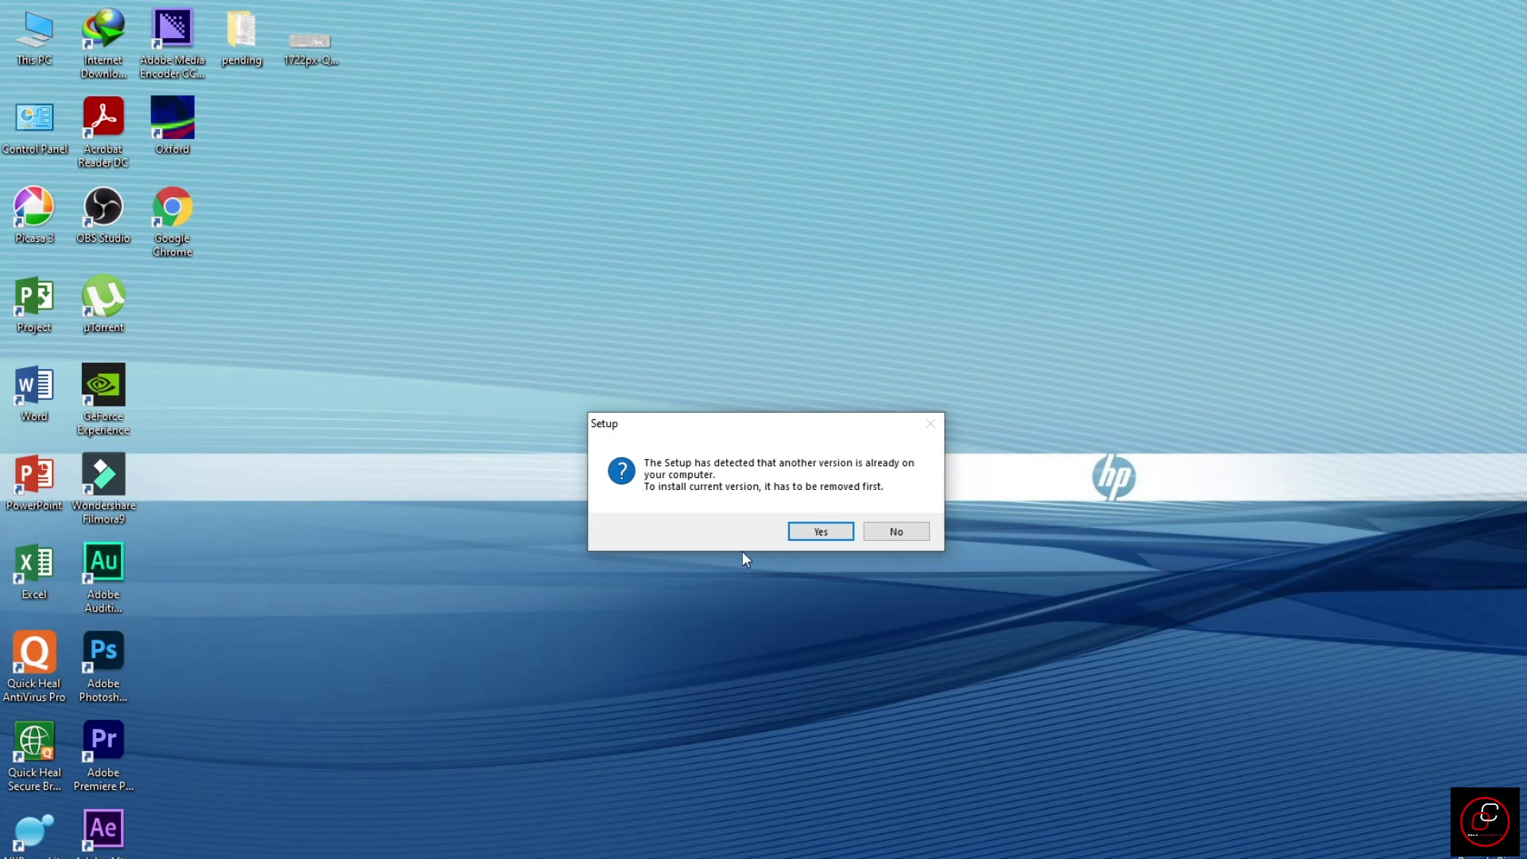
{"action": "left_click", "coordinate": [805, 534]}
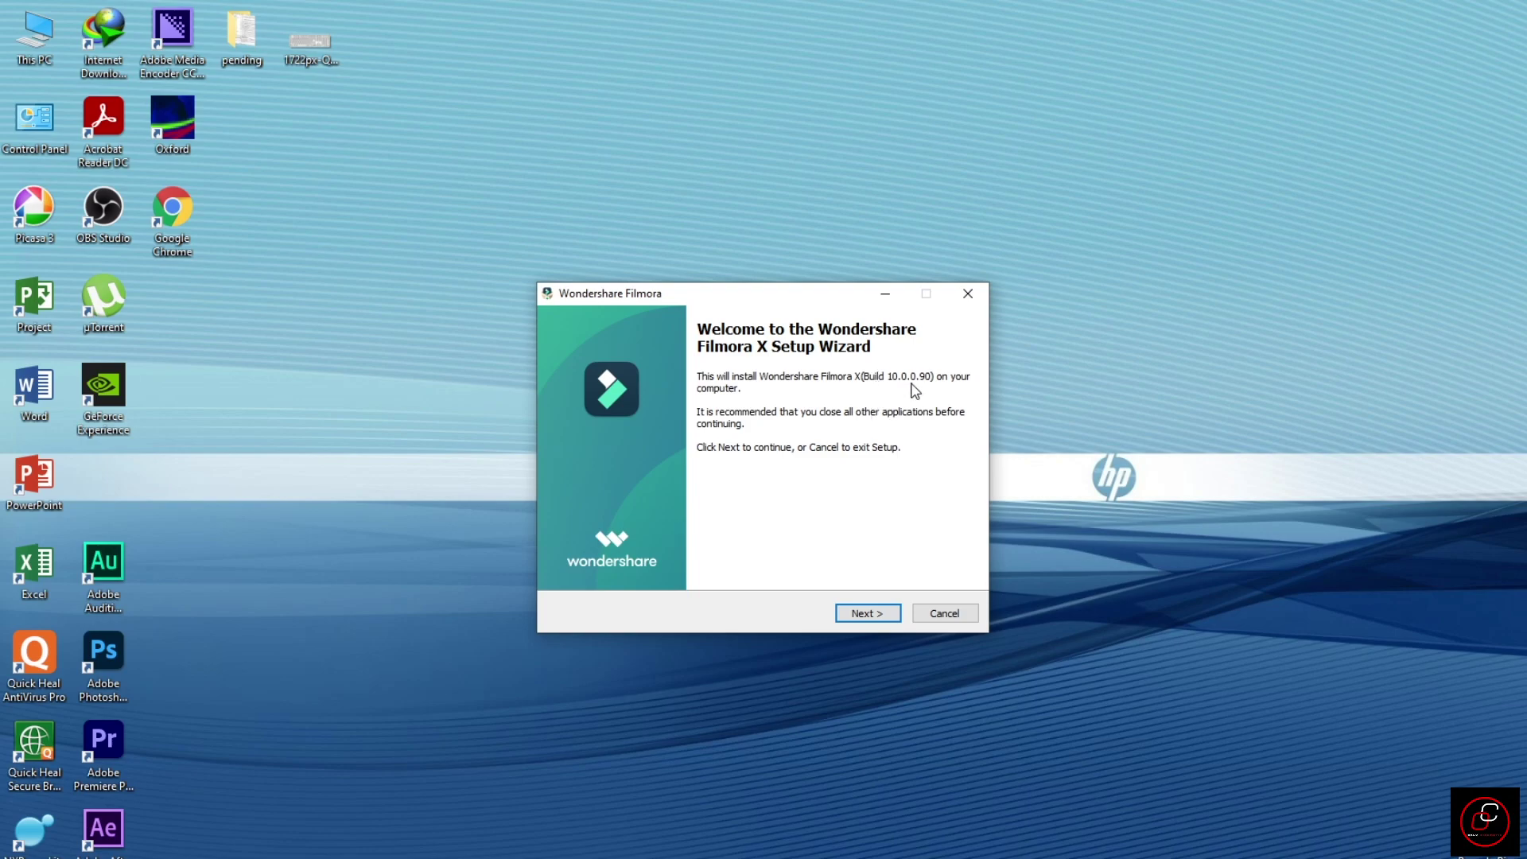
Accept the license agreement and install Wondershare Filmora X.
{"action": "left_click", "coordinate": [874, 614]}
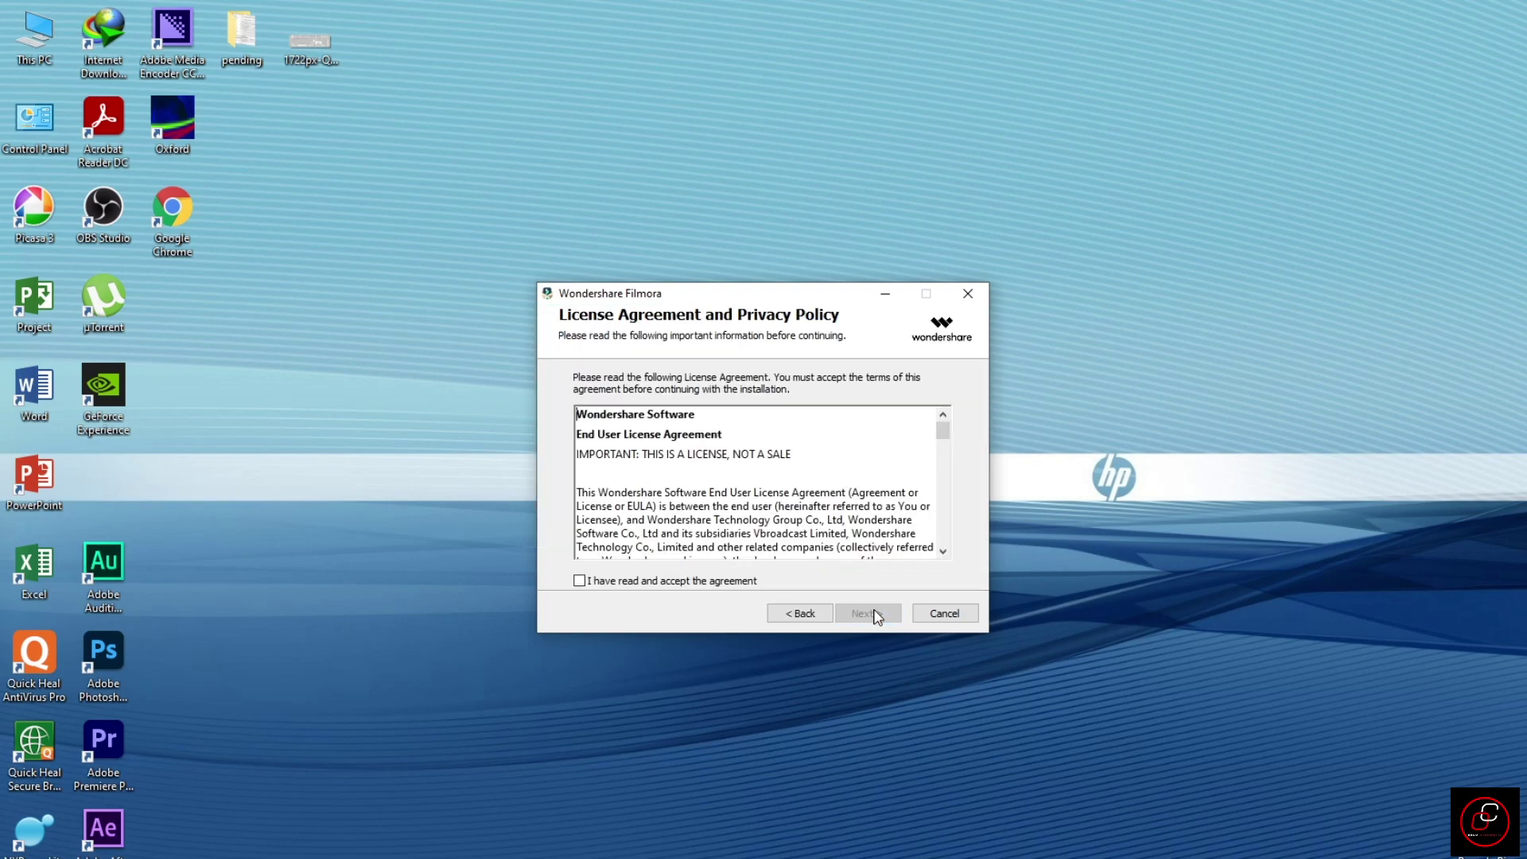
{"action": "left_click", "coordinate": [676, 584]}
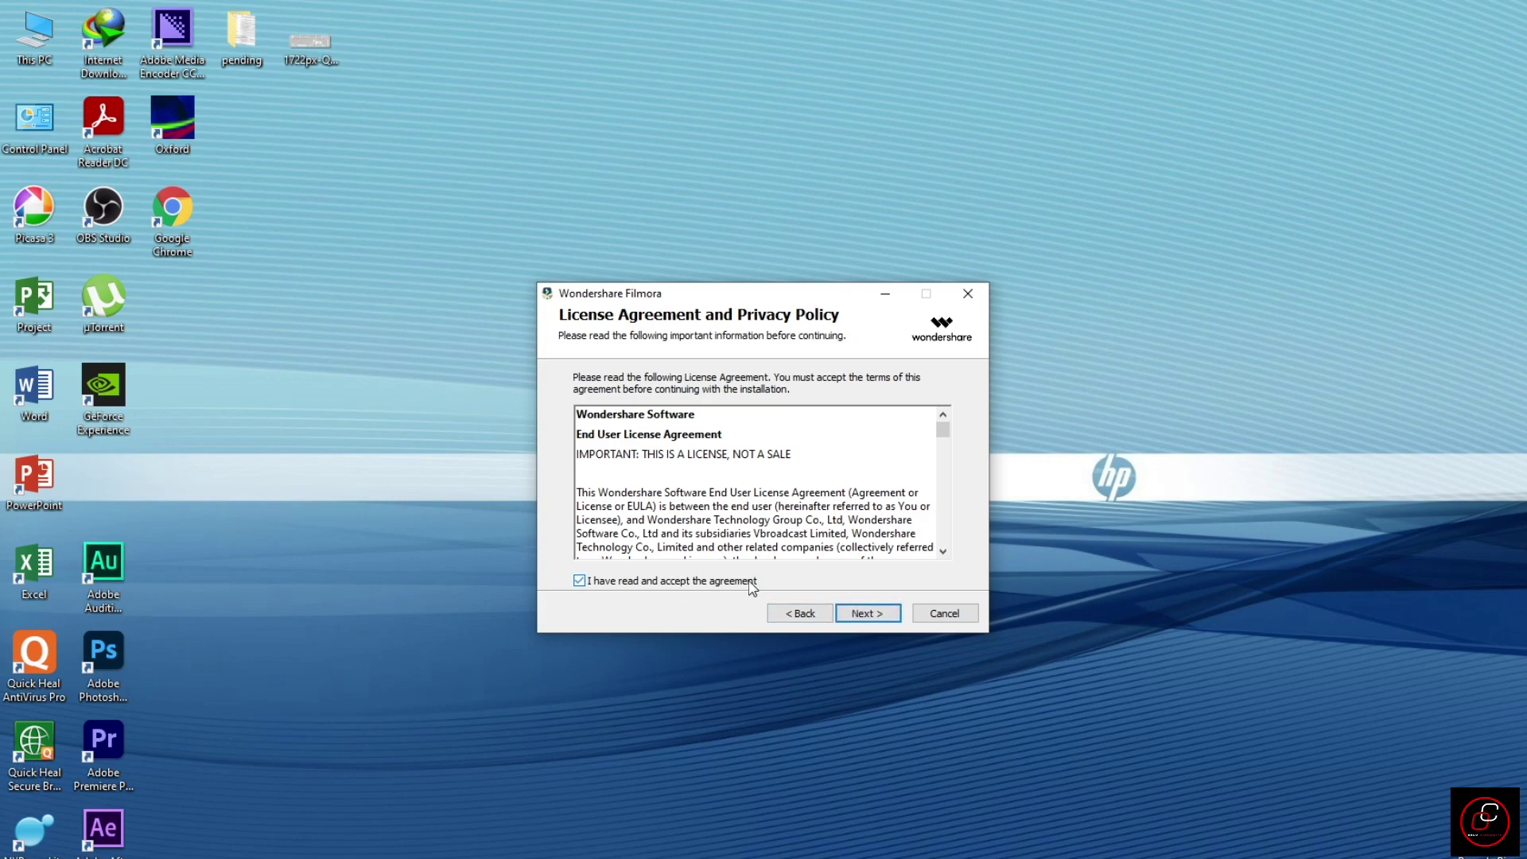
{"action": "left_click", "coordinate": [866, 614]}
{"action": "left_click", "coordinate": [871, 616]}
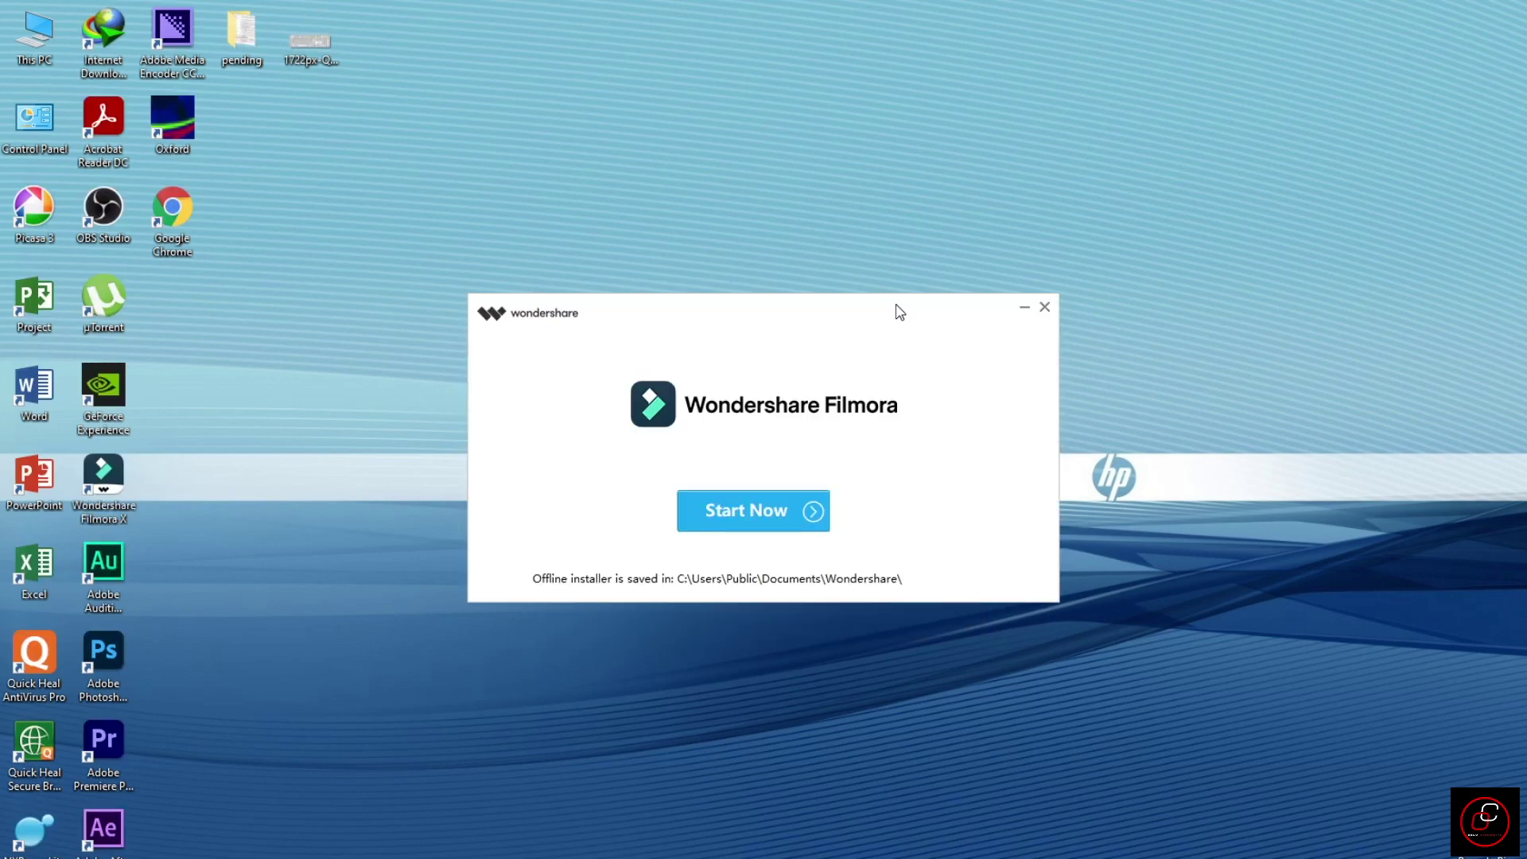
Highlight the offline installer's save location, then exit the installer and confirm closing the Checkup feature.
{"action": "triple_click", "coordinate": [978, 567]}
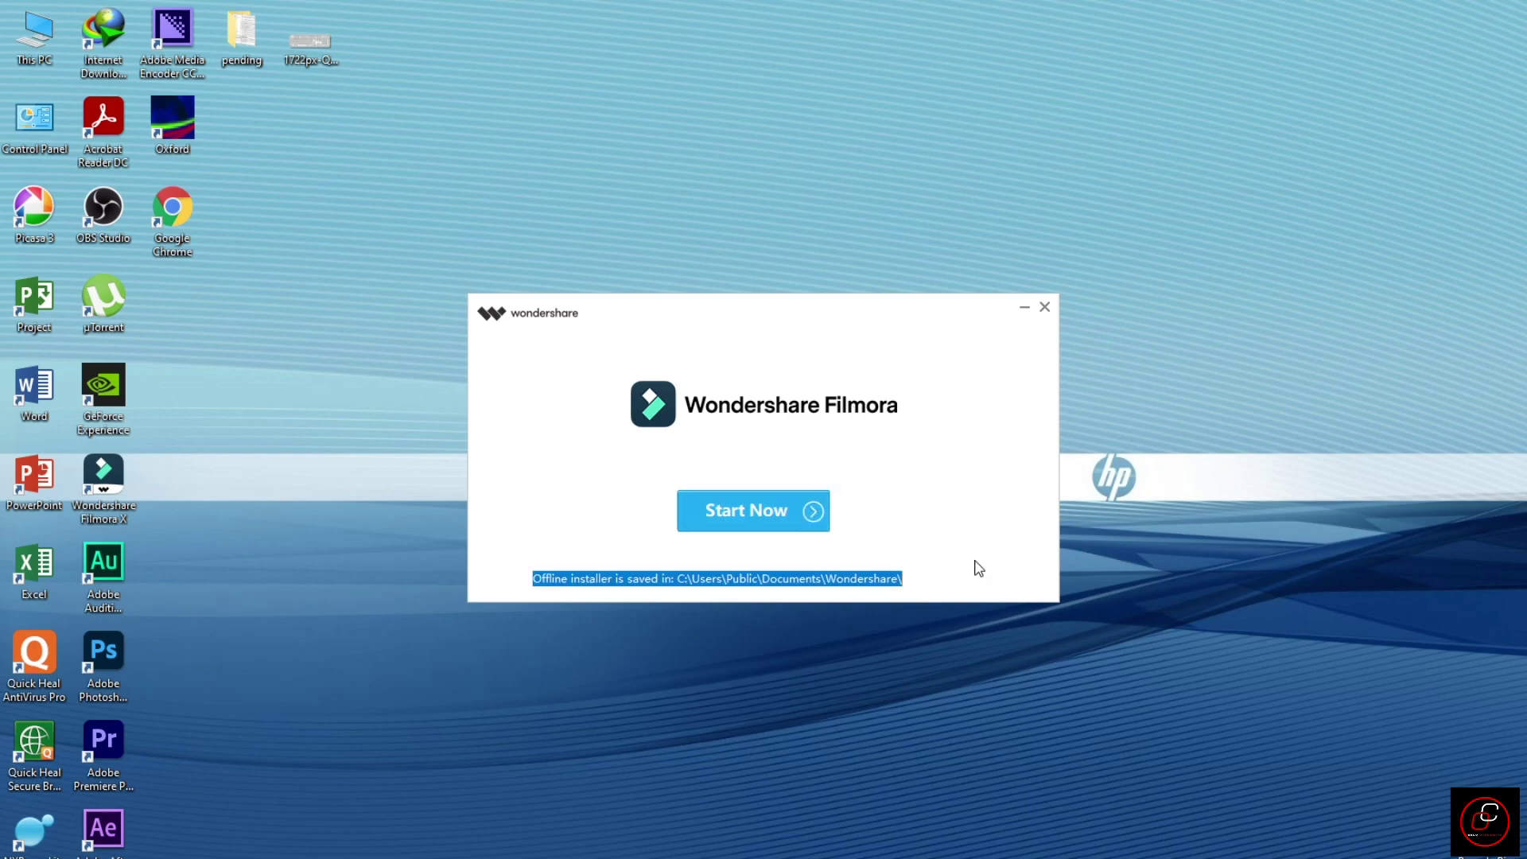
{"action": "left_click", "coordinate": [1044, 308]}
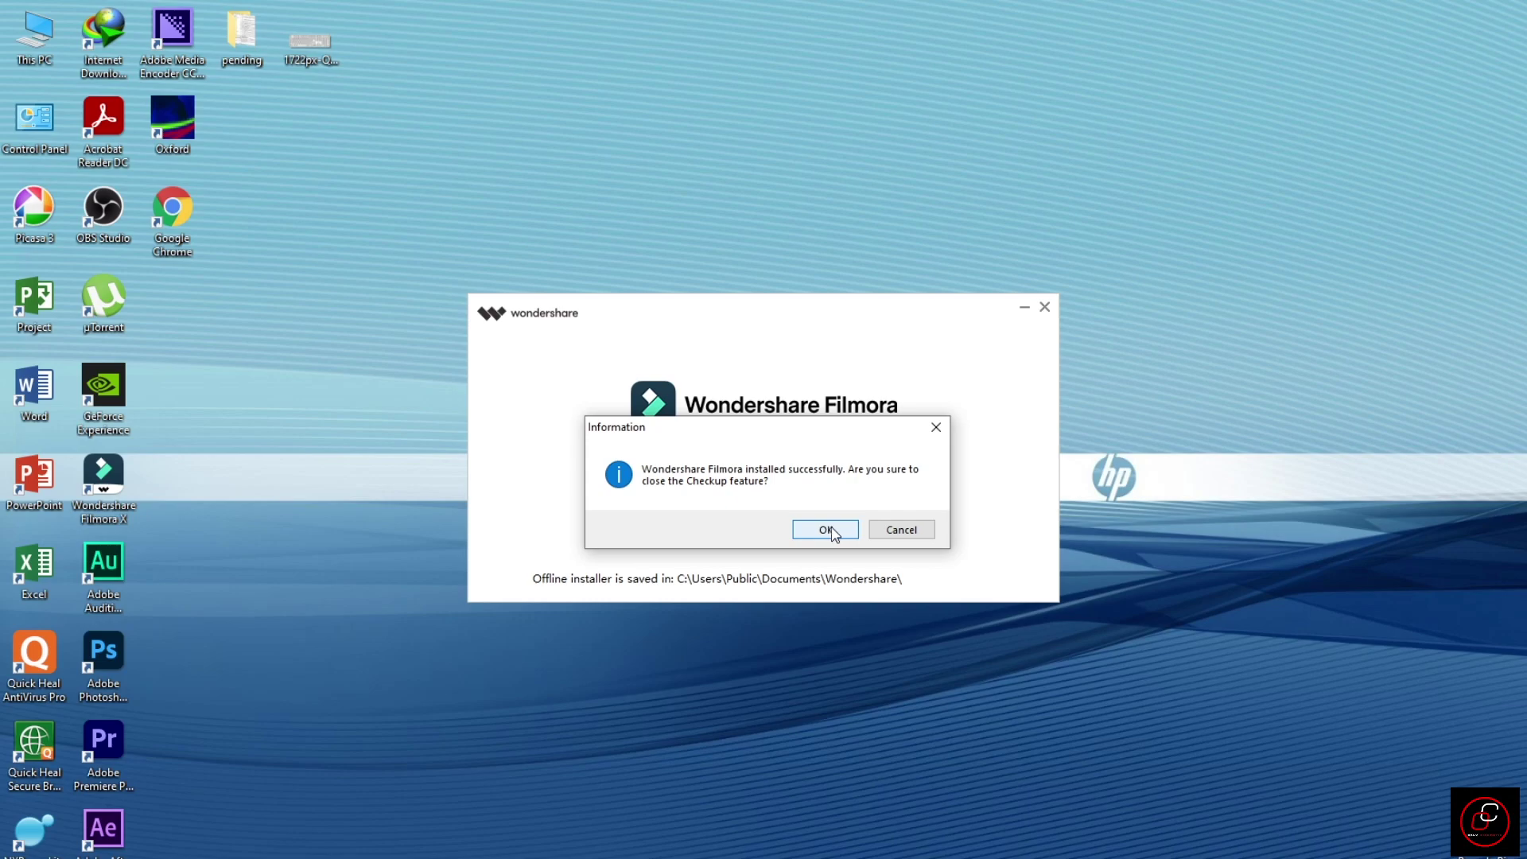
{"action": "left_click", "coordinate": [825, 529]}
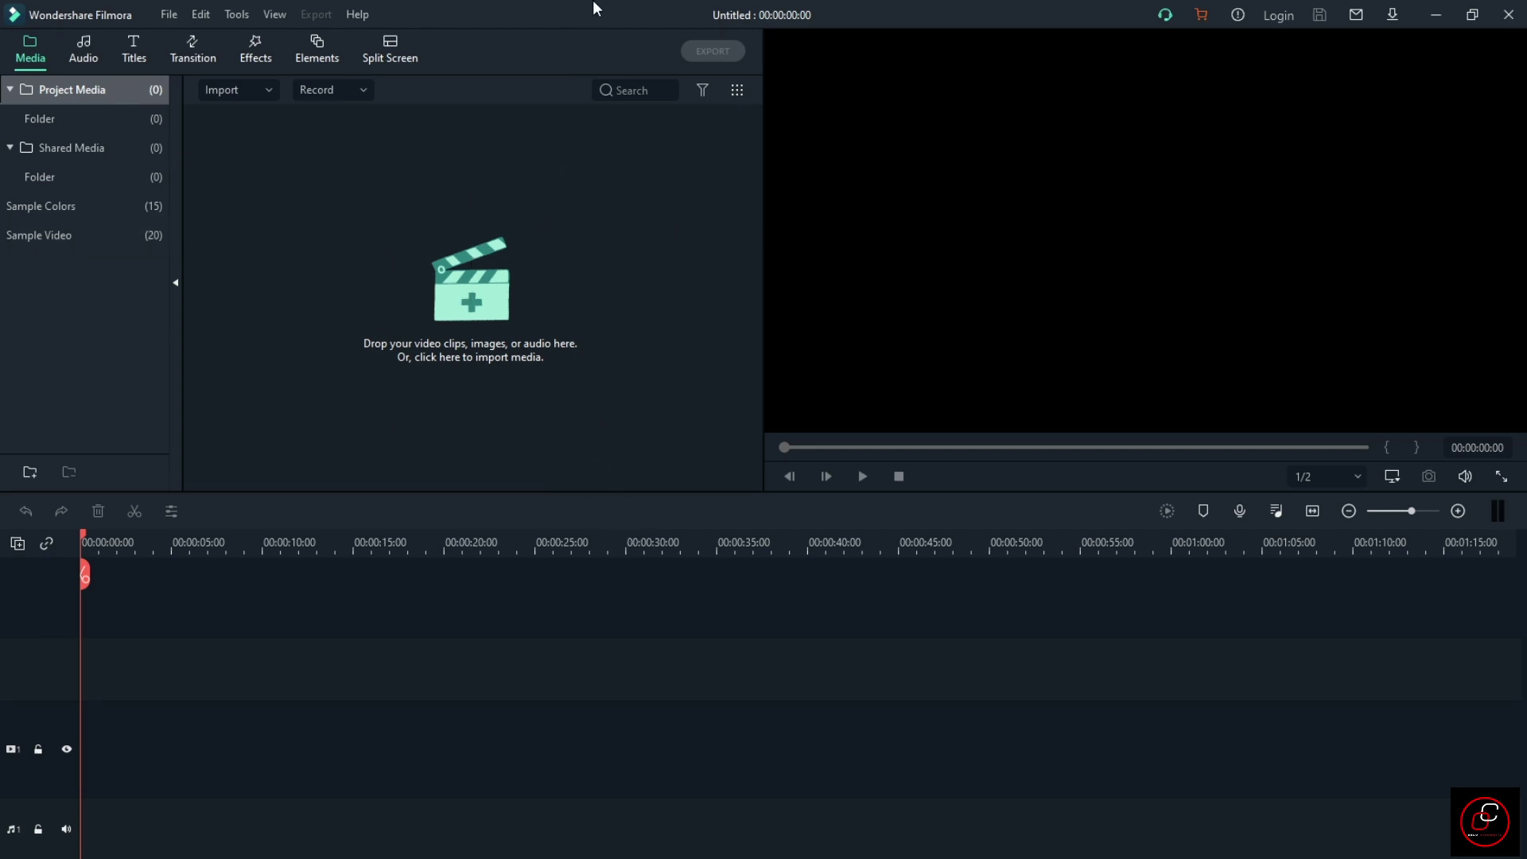
Switch to Filmora X and open its program version information.
{"action": "left_click", "coordinate": [357, 15]}
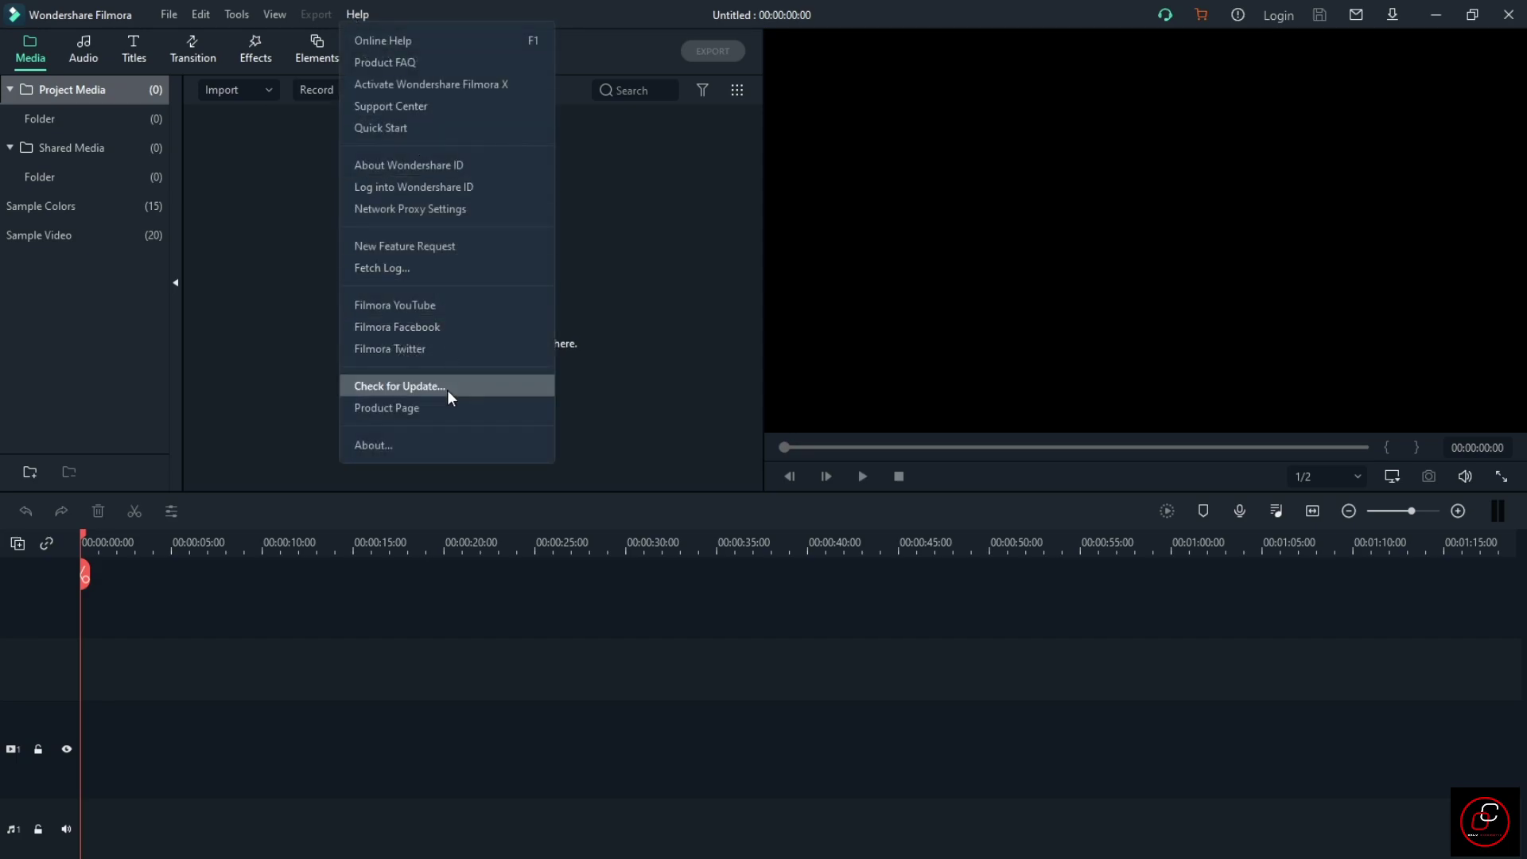
{"action": "left_click", "coordinate": [434, 443]}
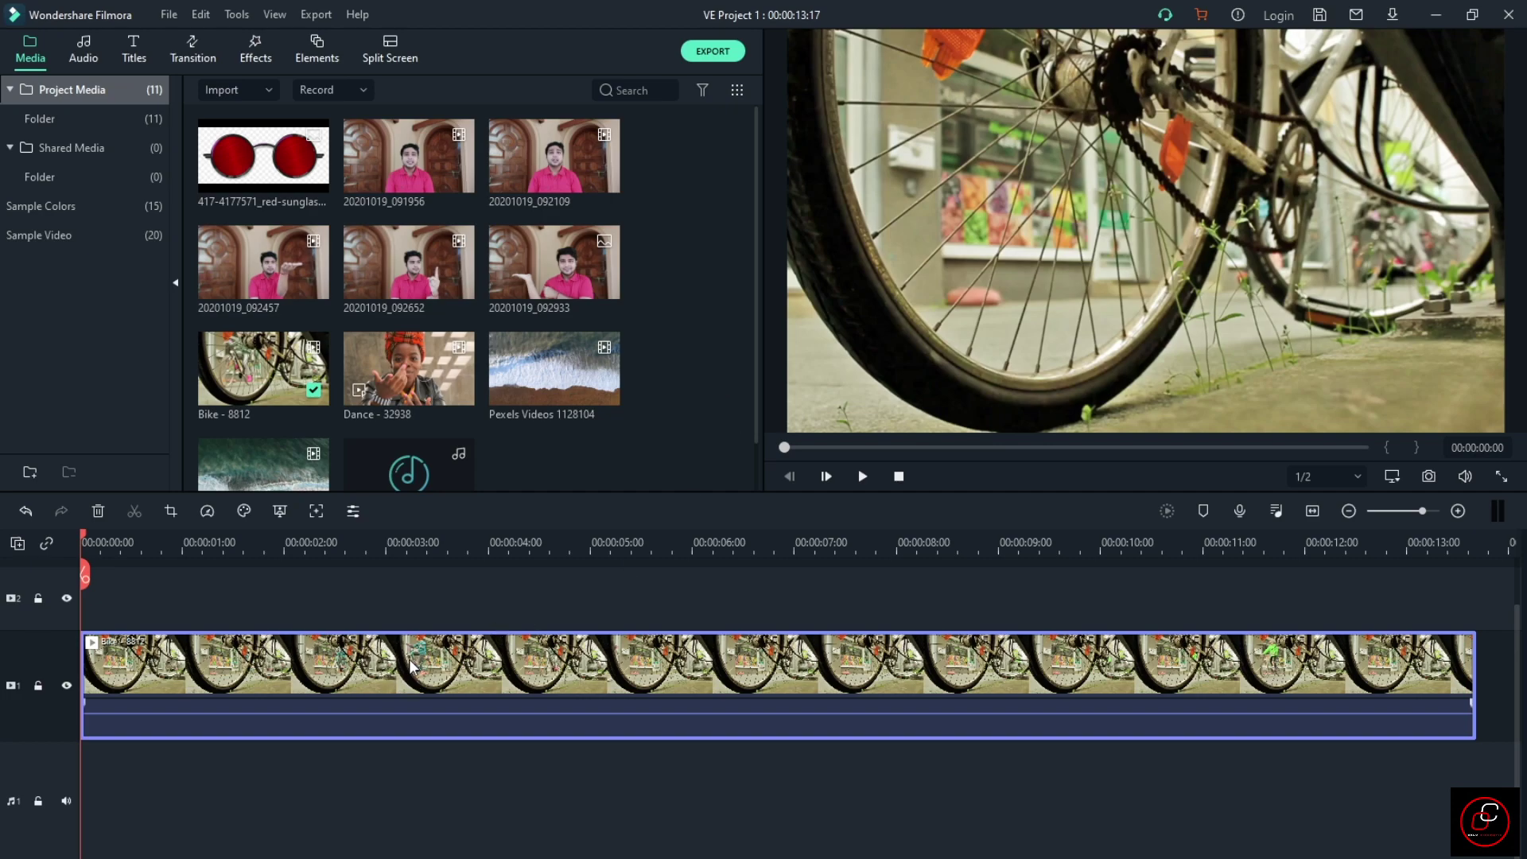
Preview the opening of the bike clip and return the playhead to the start of the timeline.
{"action": "left_click", "coordinate": [862, 475]}
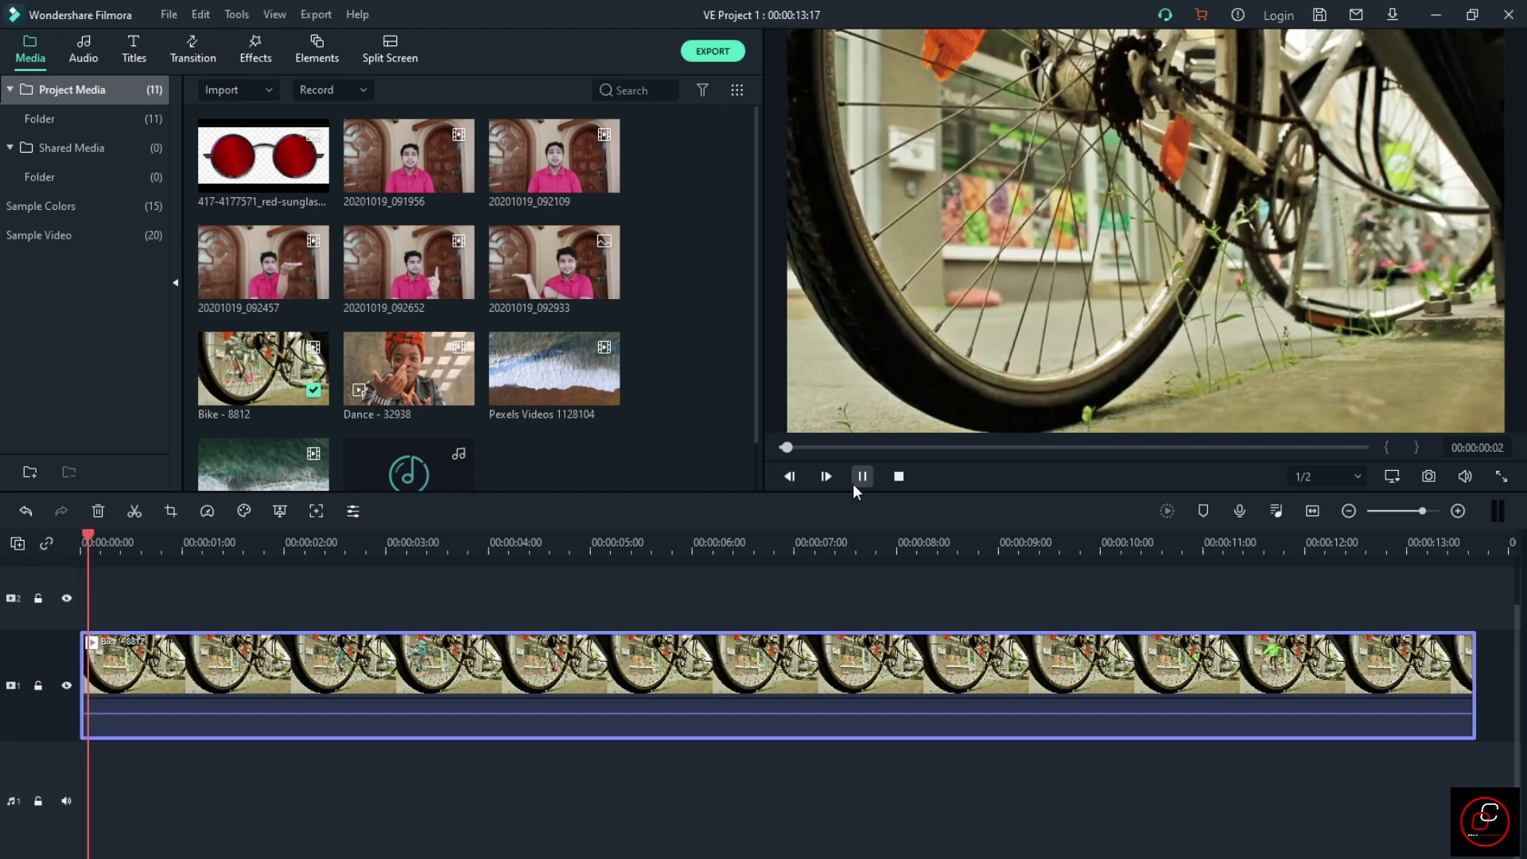
{"action": "left_click_drag", "start_coordinate": [109, 548], "coordinate": [61, 534]}
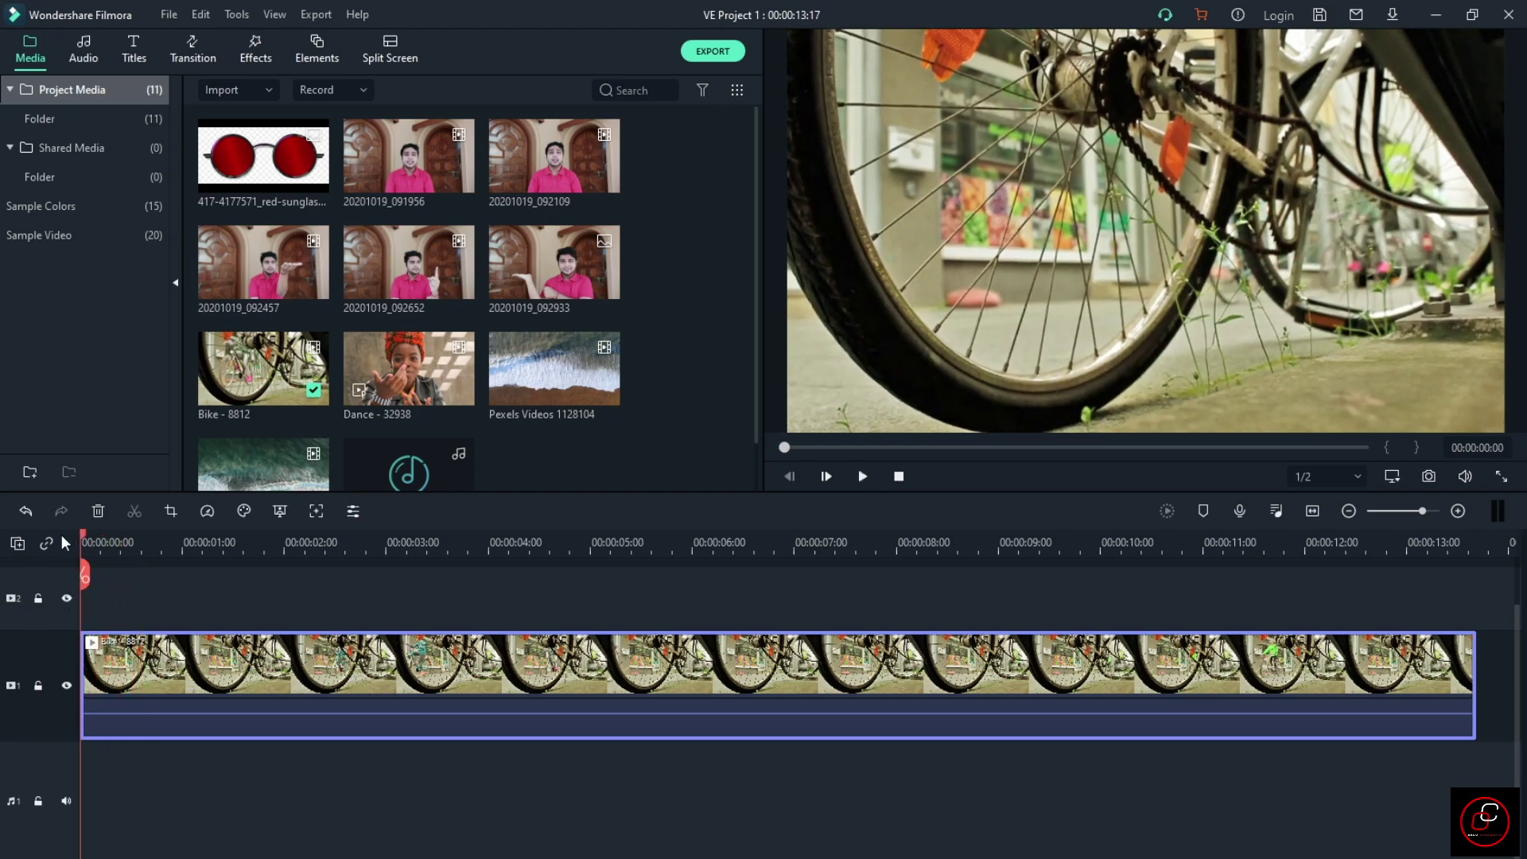
Open the bike clip's custom animation settings and add a keyframe at 00:00:00:06.
{"action": "double_click", "coordinate": [346, 672]}
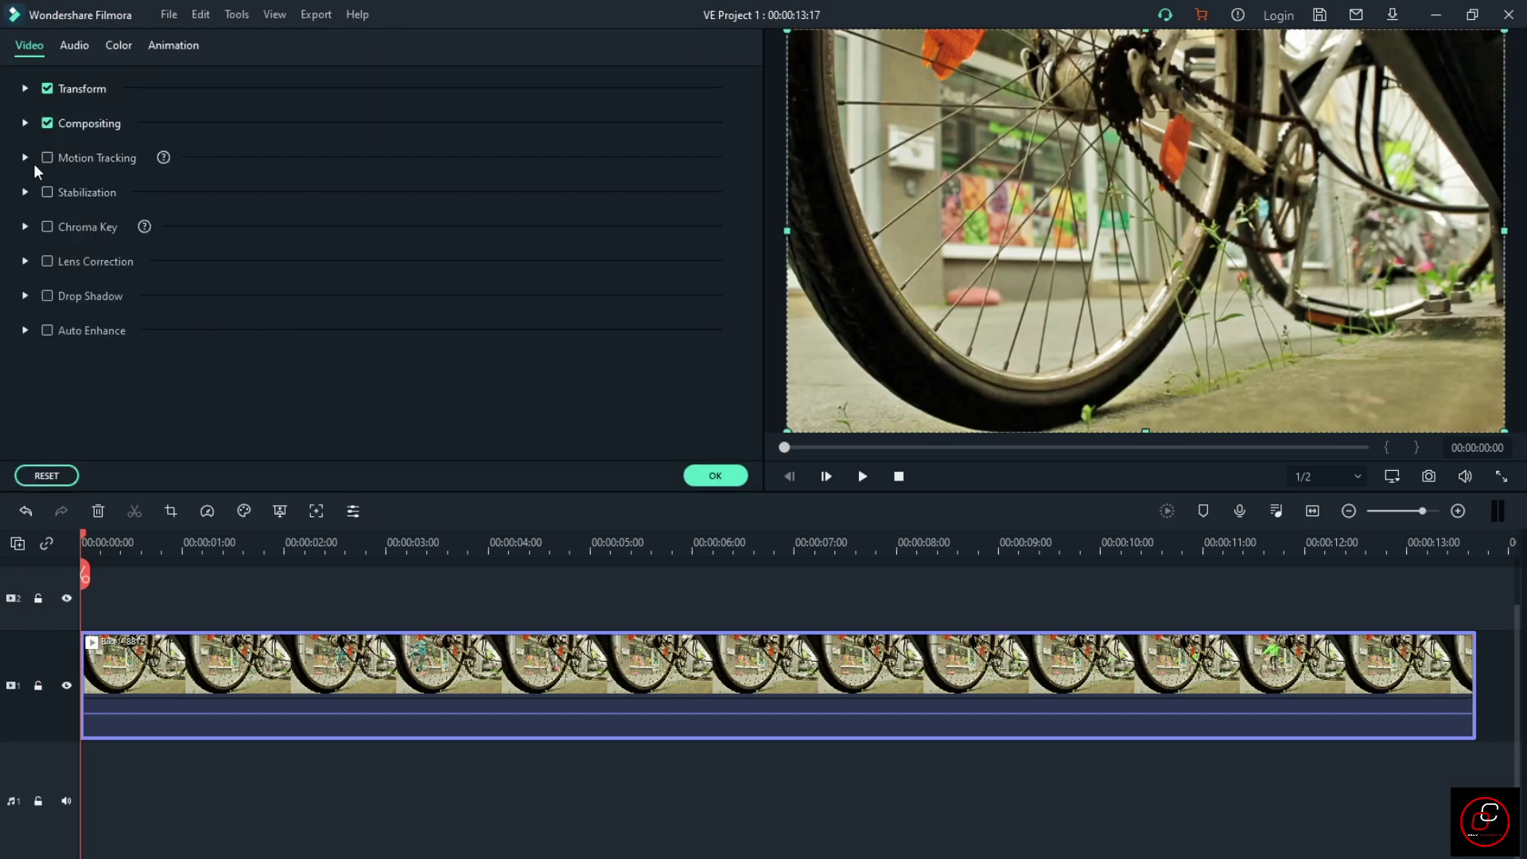
{"action": "left_click", "coordinate": [174, 45]}
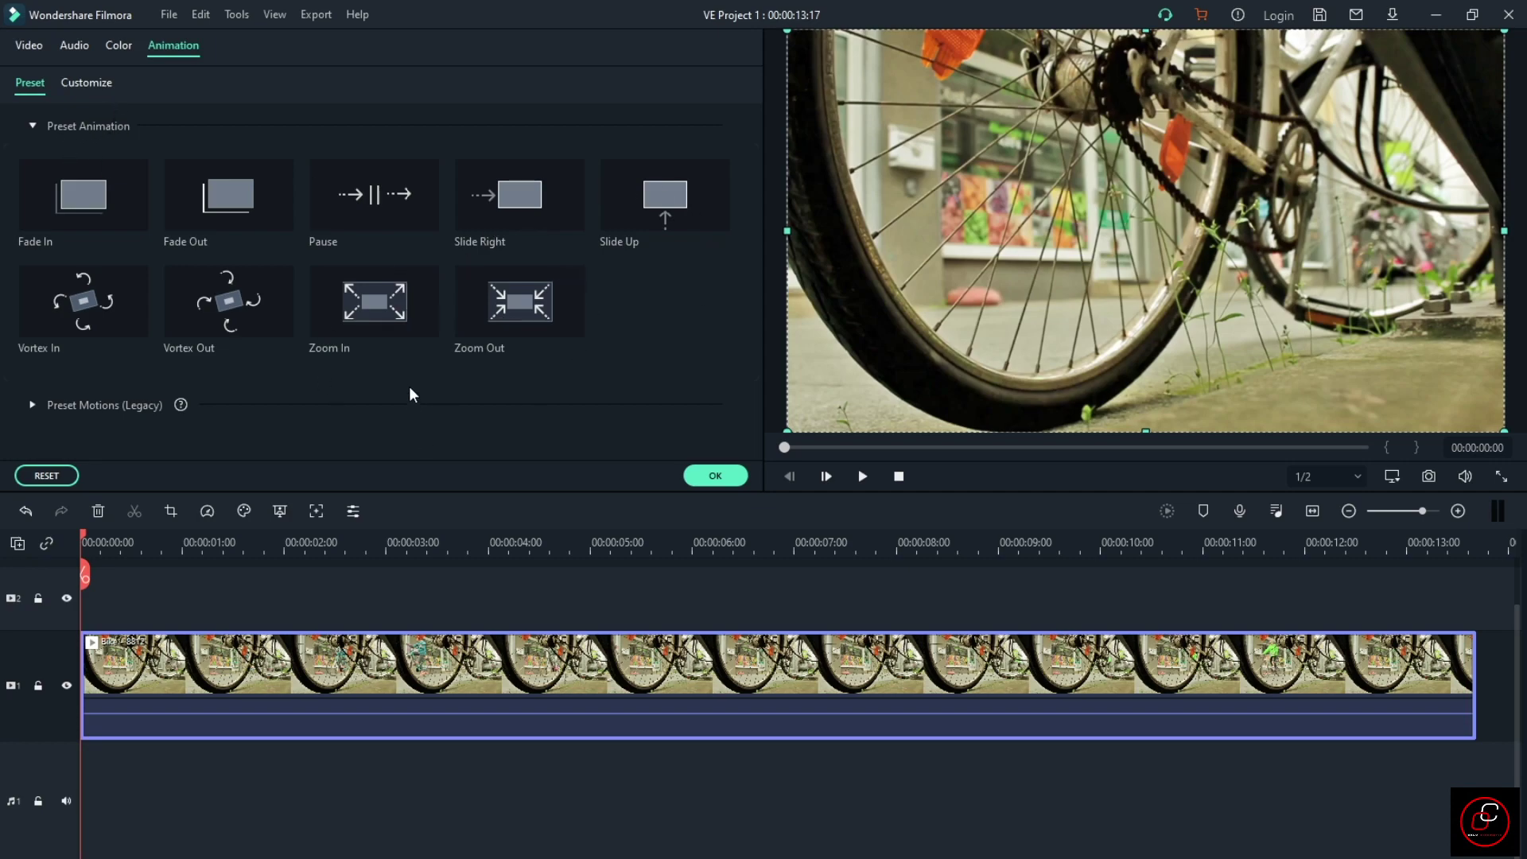
{"action": "left_click", "coordinate": [88, 87]}
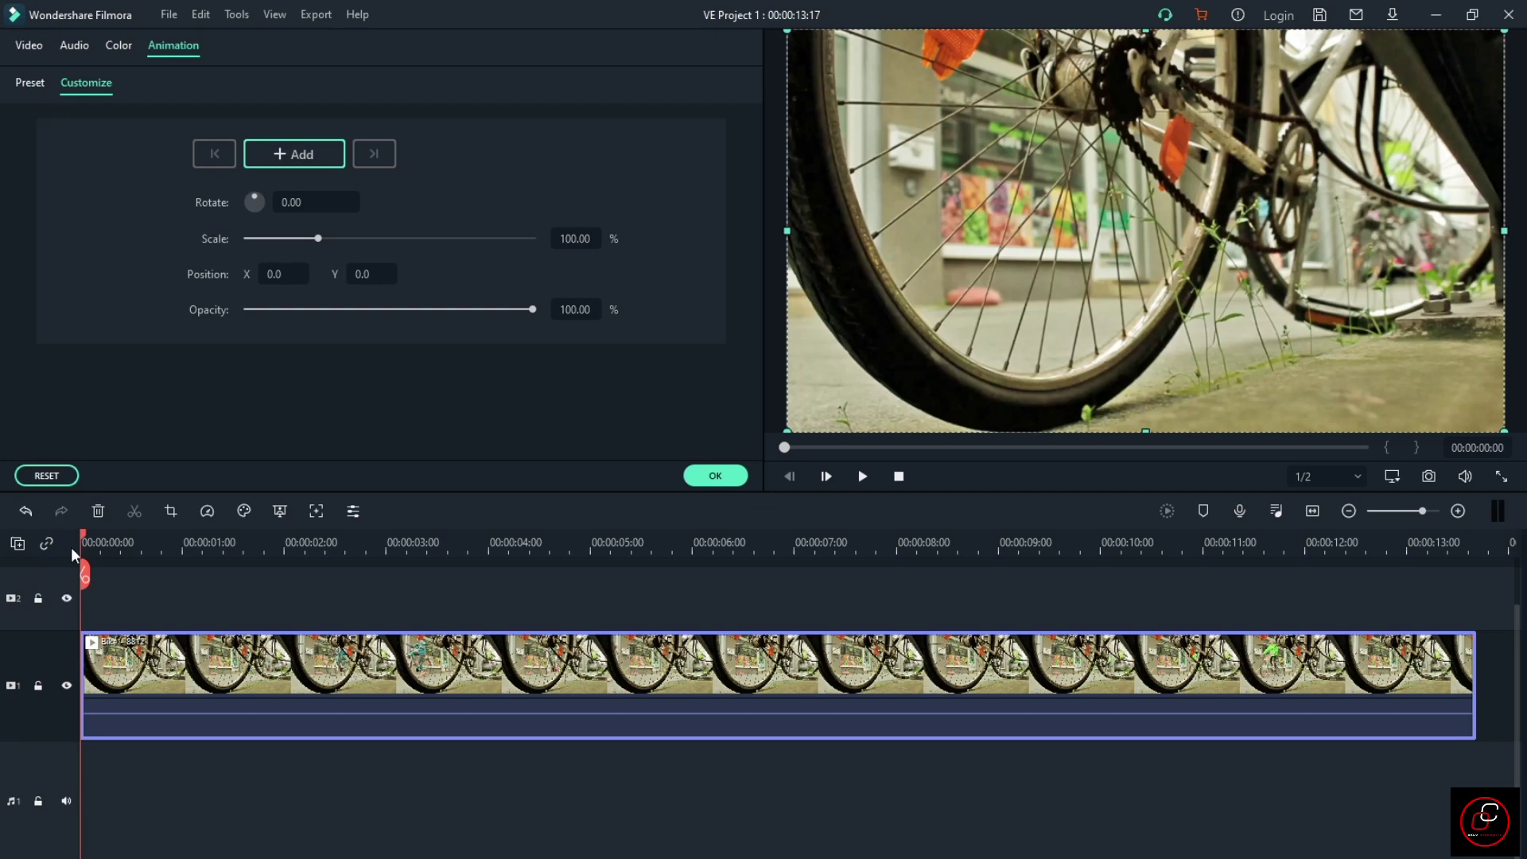
{"action": "left_click", "coordinate": [105, 542]}
{"action": "left_click", "coordinate": [312, 157]}
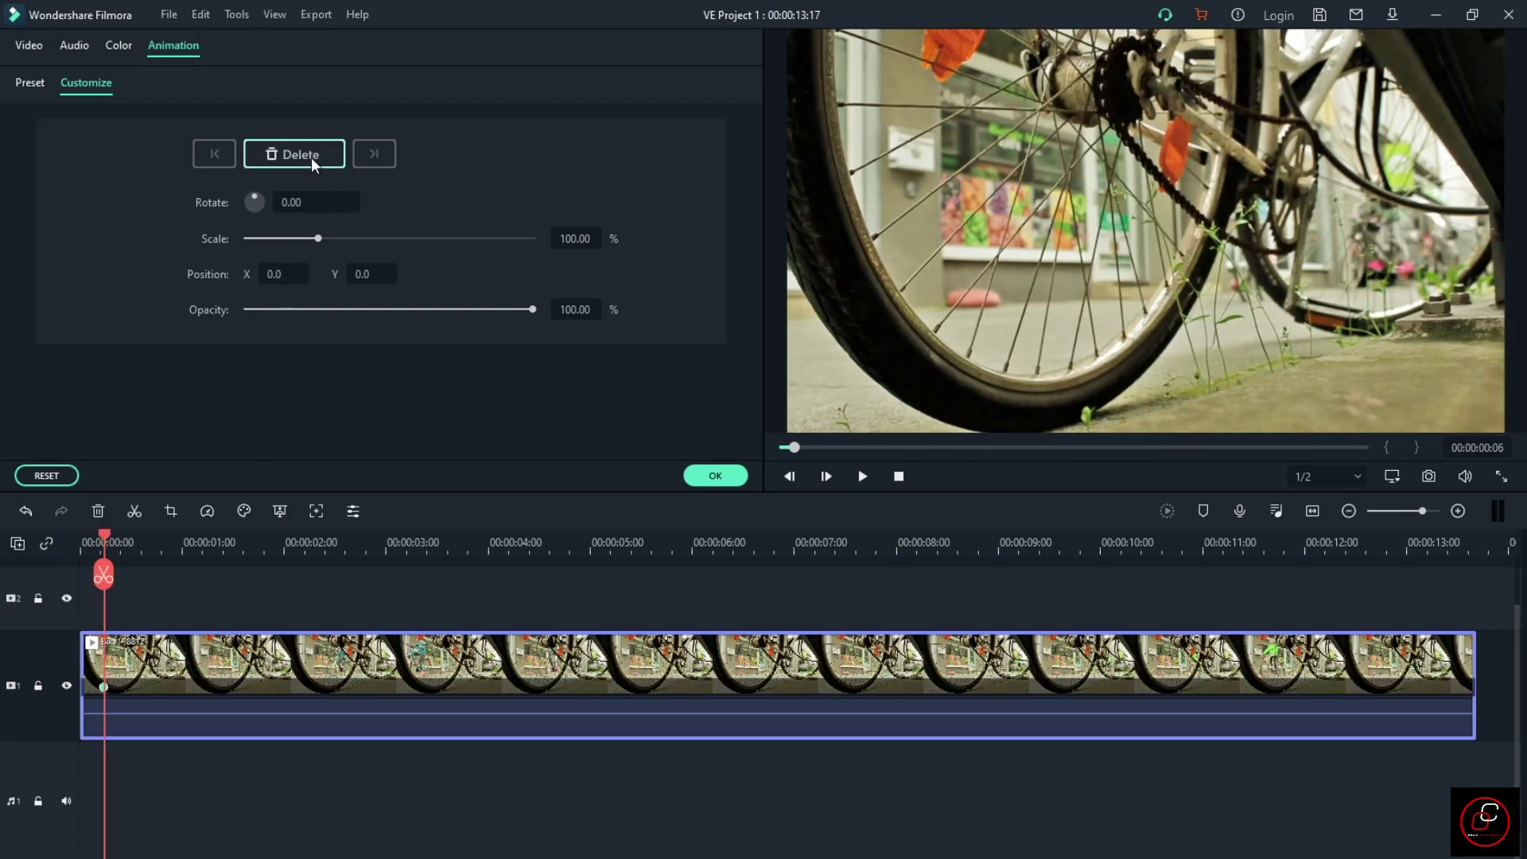
Add a second keyframe at 00:00:01:24 and shrink the bike clip to about 38% in the frame's upper-right corner.
{"action": "left_click_drag", "start_coordinate": [105, 540], "coordinate": [129, 541]}
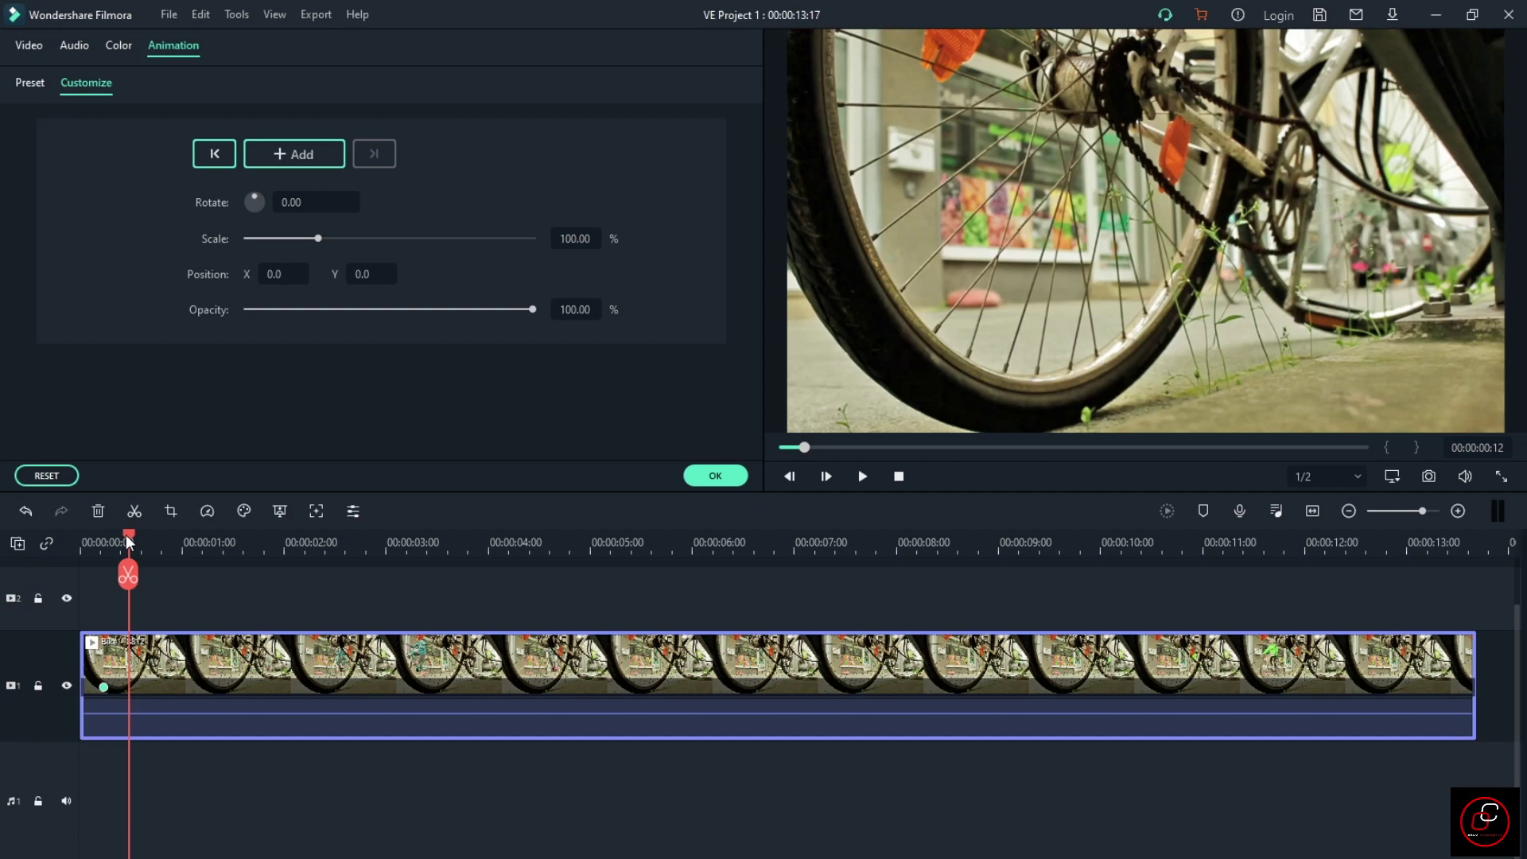
{"action": "left_click_drag", "start_coordinate": [126, 533], "coordinate": [283, 542]}
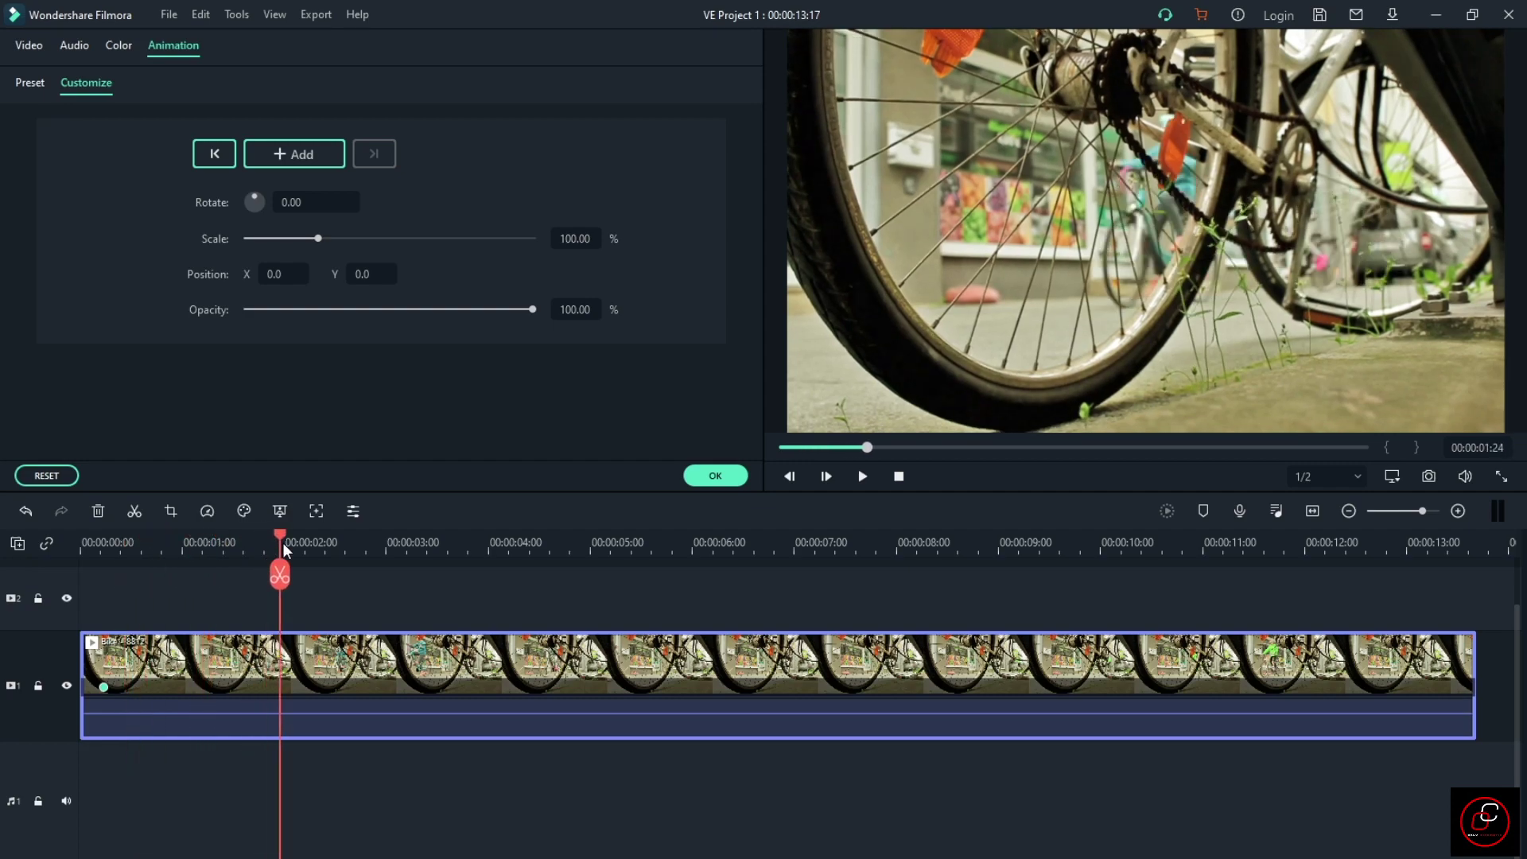
{"action": "left_click", "coordinate": [305, 158]}
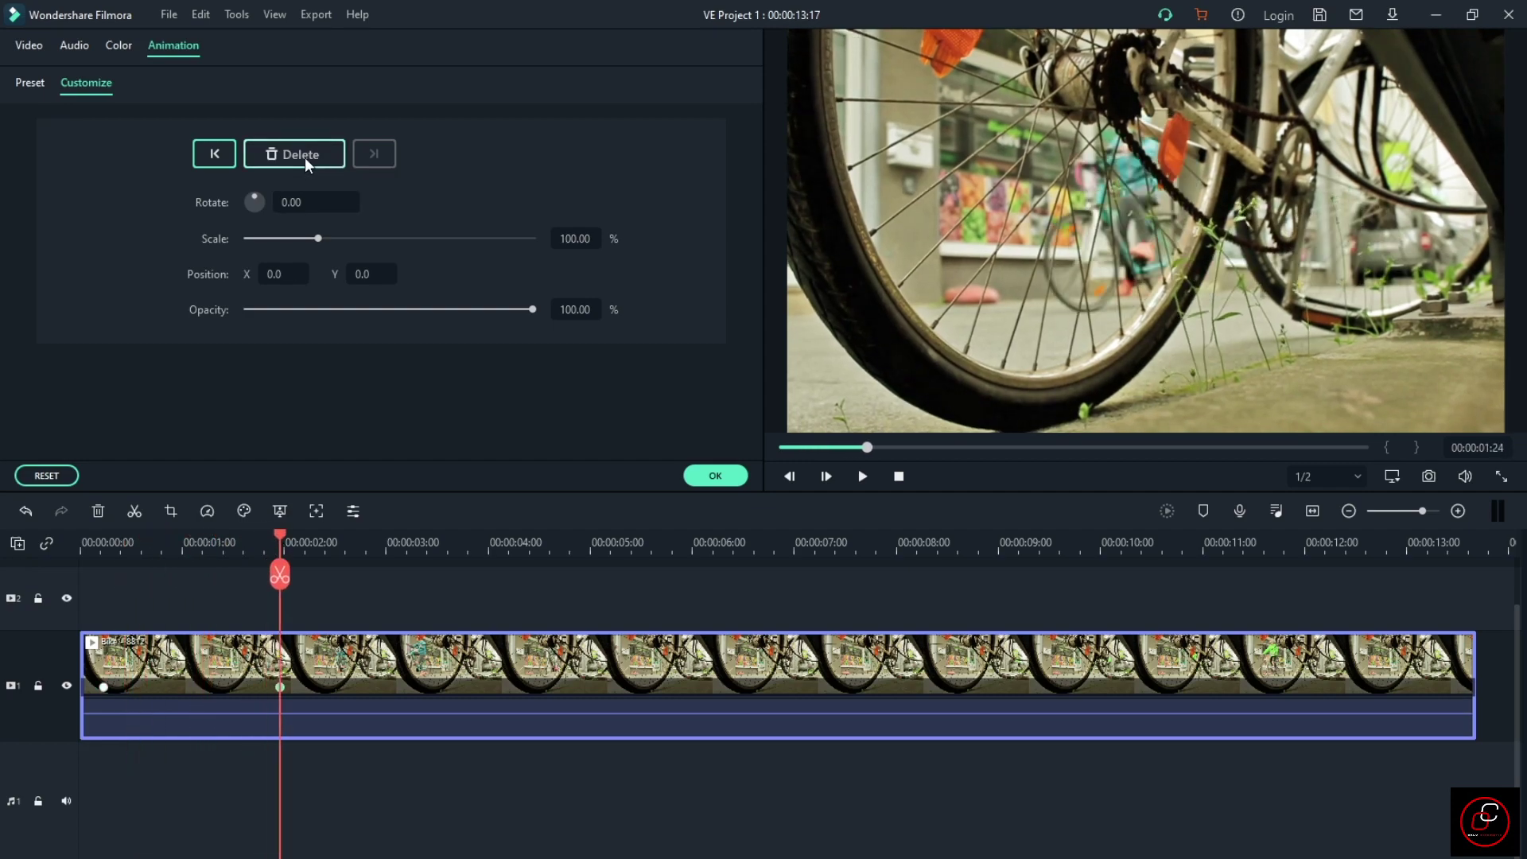
{"action": "left_click", "coordinate": [1479, 56]}
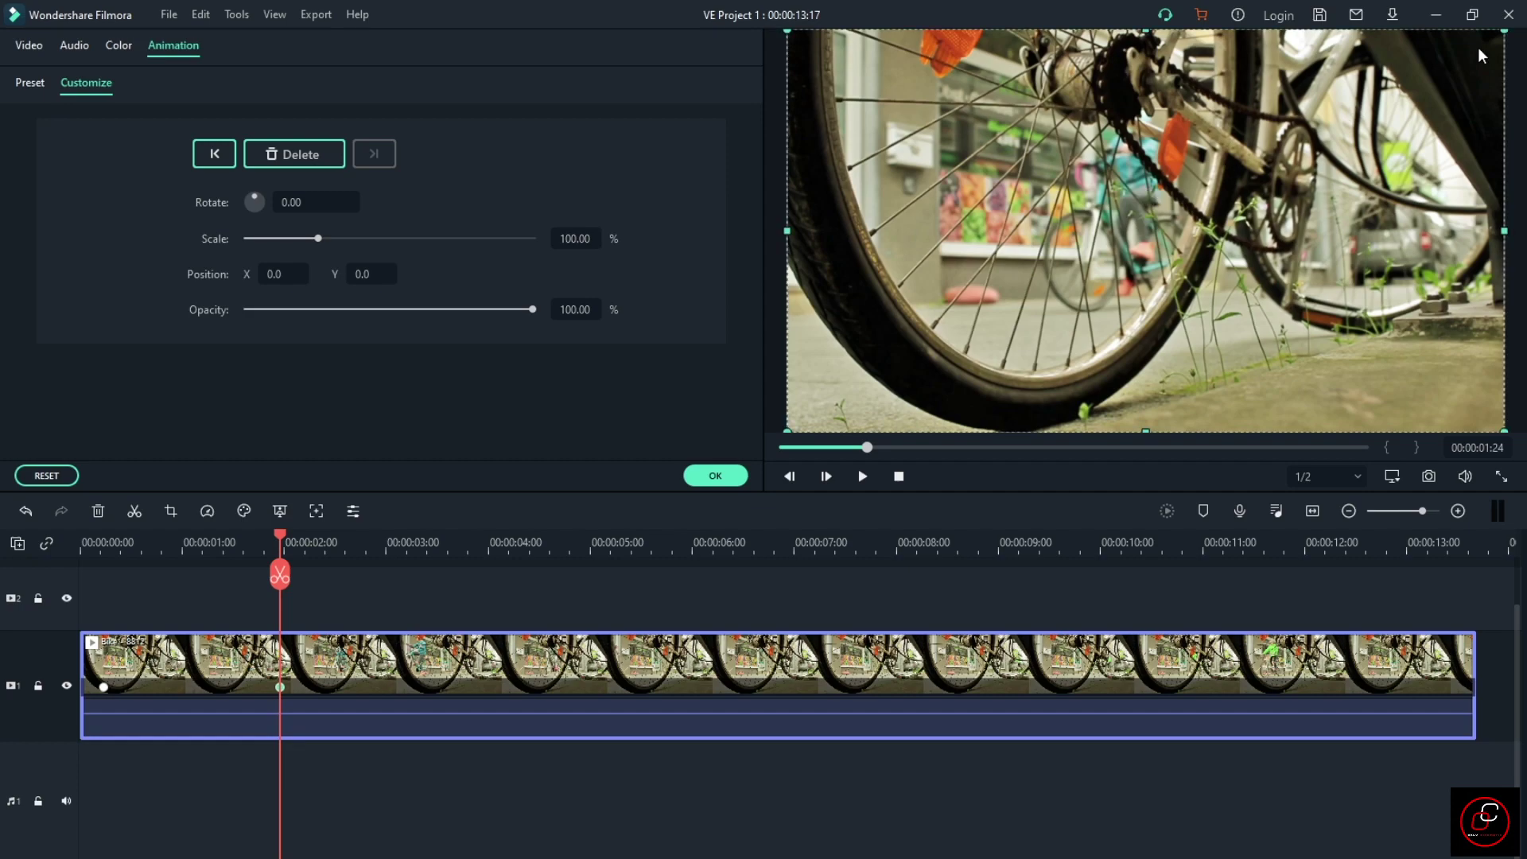
{"action": "left_click_drag", "start_coordinate": [787, 430], "coordinate": [1287, 165]}
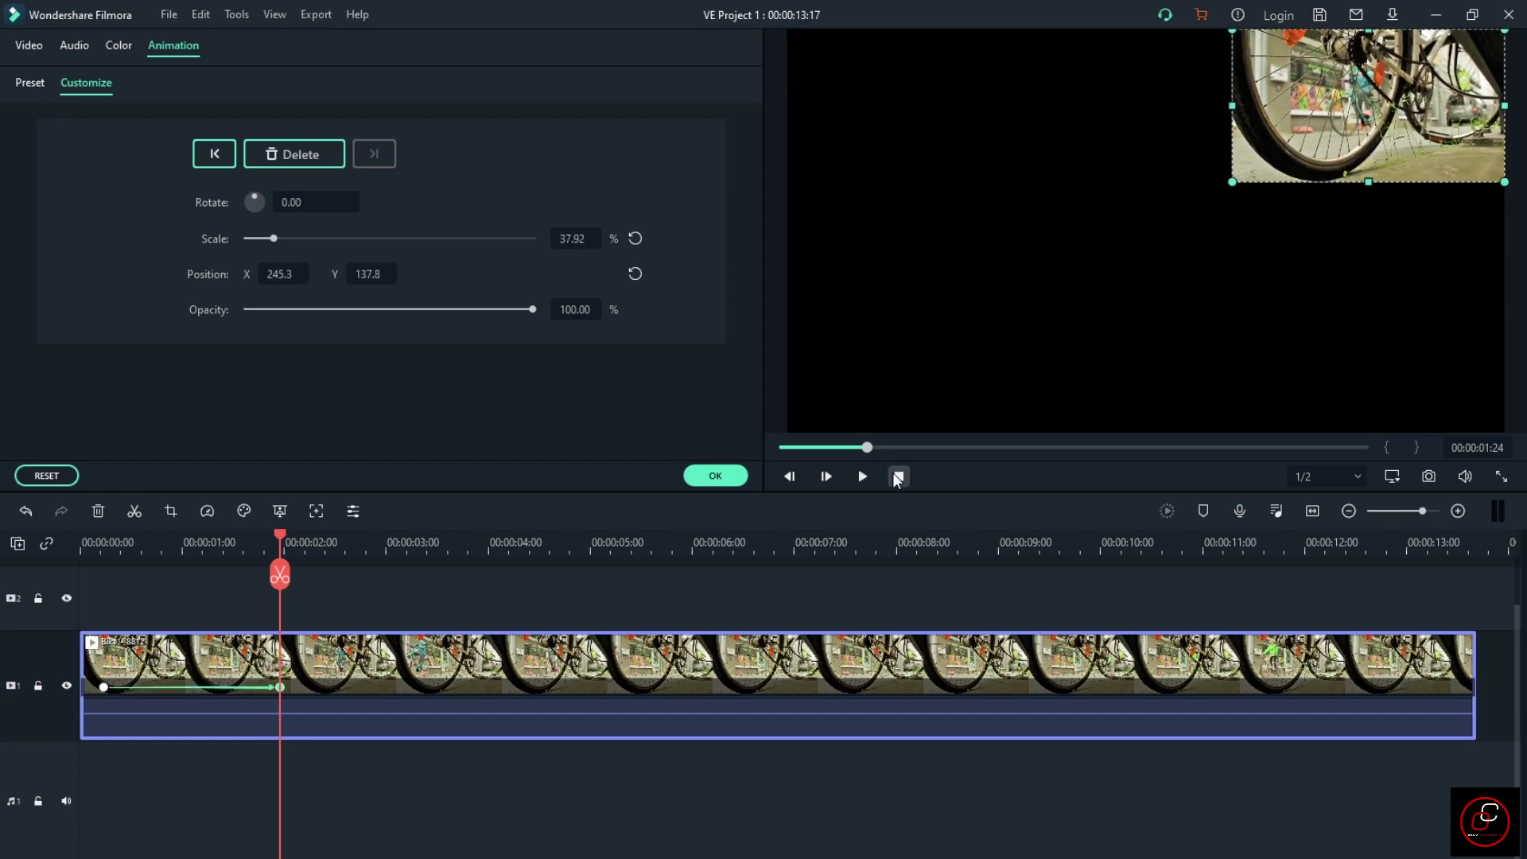
Play back the bike clip's shrinking keyframe animation from the start of the timeline.
{"action": "left_click", "coordinate": [897, 476]}
{"action": "left_click", "coordinate": [862, 475]}
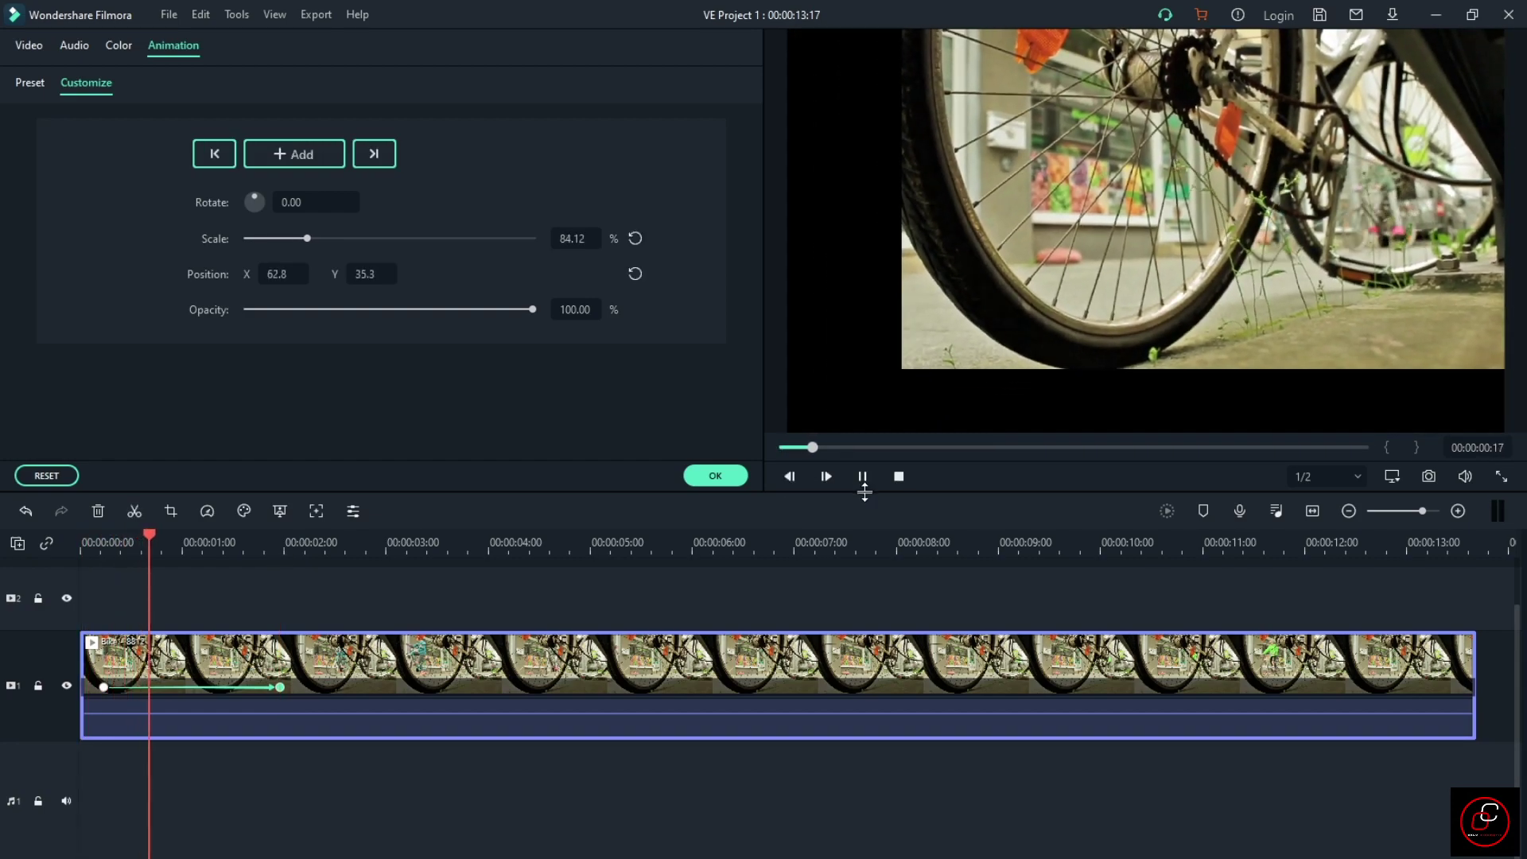
{"action": "left_click", "coordinate": [862, 475]}
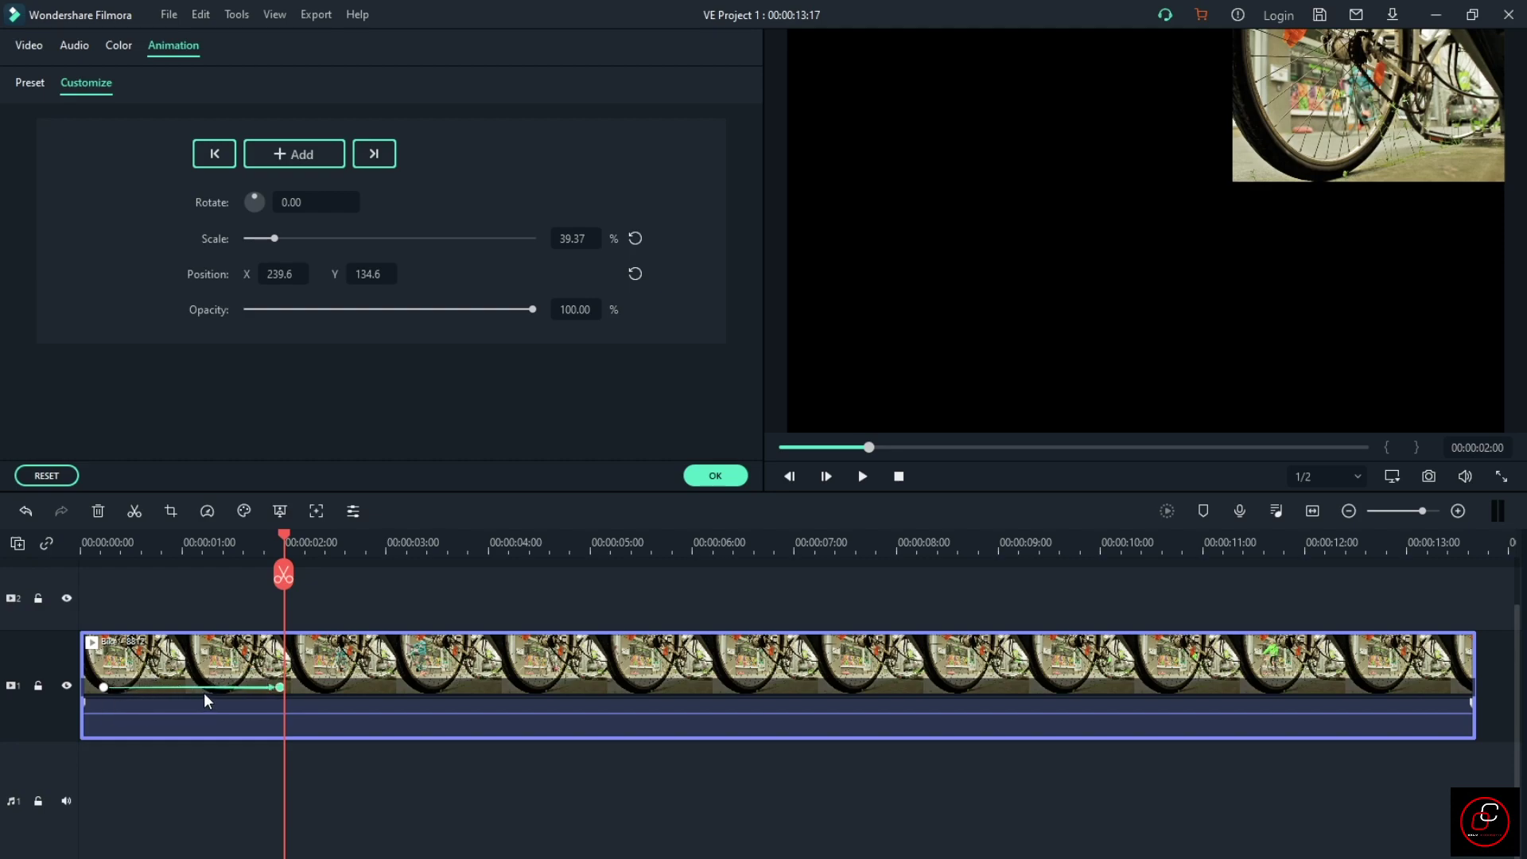
Add a third keyframe to the bike clip at 00:00:04:11 and set its rotation to 364.08.
{"action": "left_click_drag", "start_coordinate": [299, 533], "coordinate": [536, 528]}
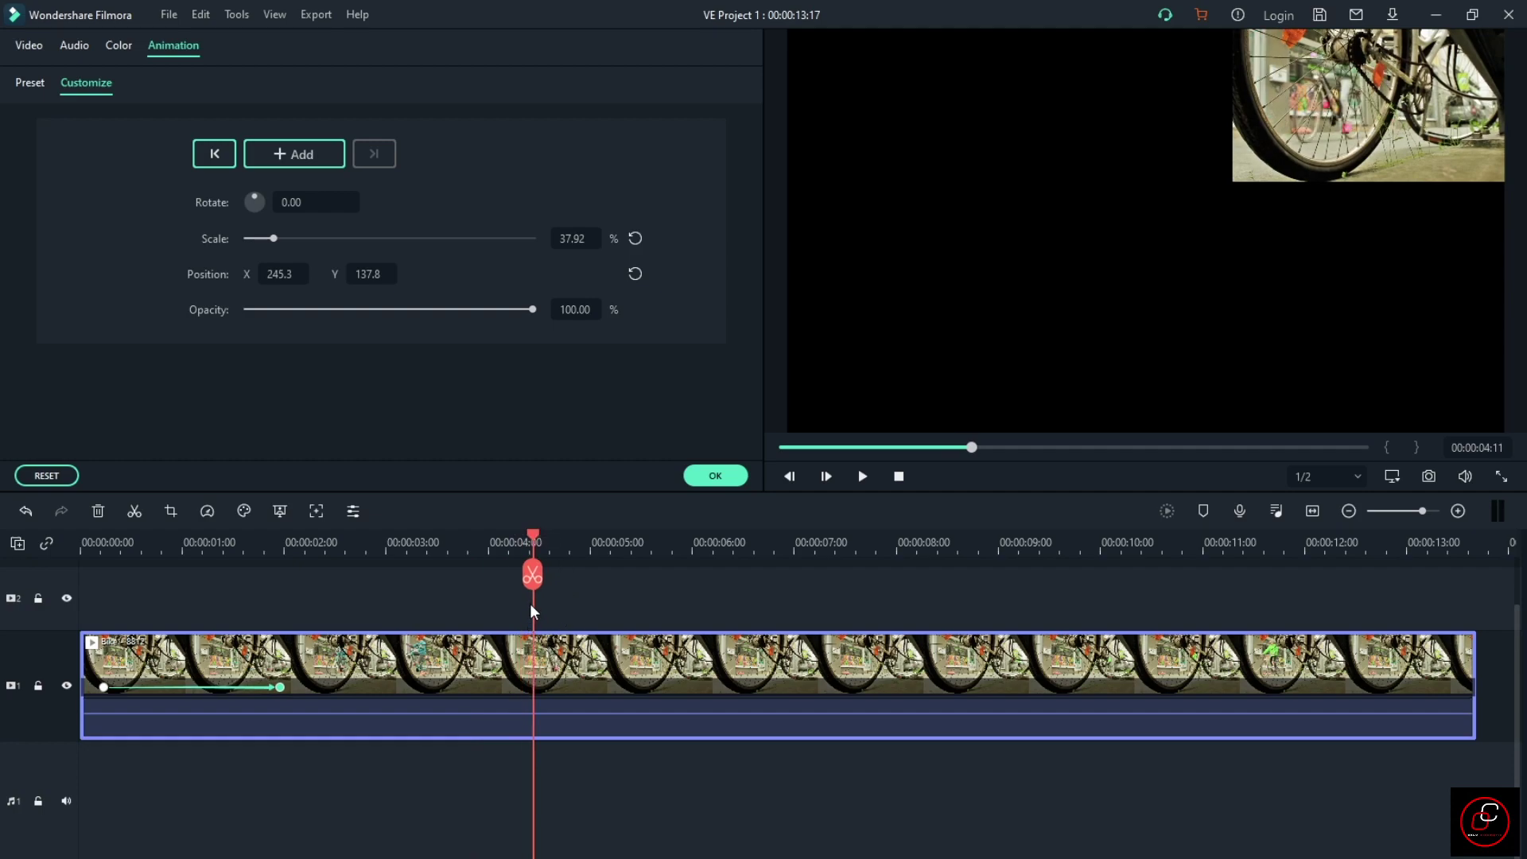
{"action": "left_click", "coordinate": [294, 153]}
{"action": "mouse_move", "coordinate": [255, 197]}
{"action": "left_mouse_down"}
{"action": "mouse_move", "coordinate": [265, 212]}
{"action": "mouse_move", "coordinate": [233, 212]}
{"action": "mouse_move", "coordinate": [255, 189]}
{"action": "left_mouse_up"}
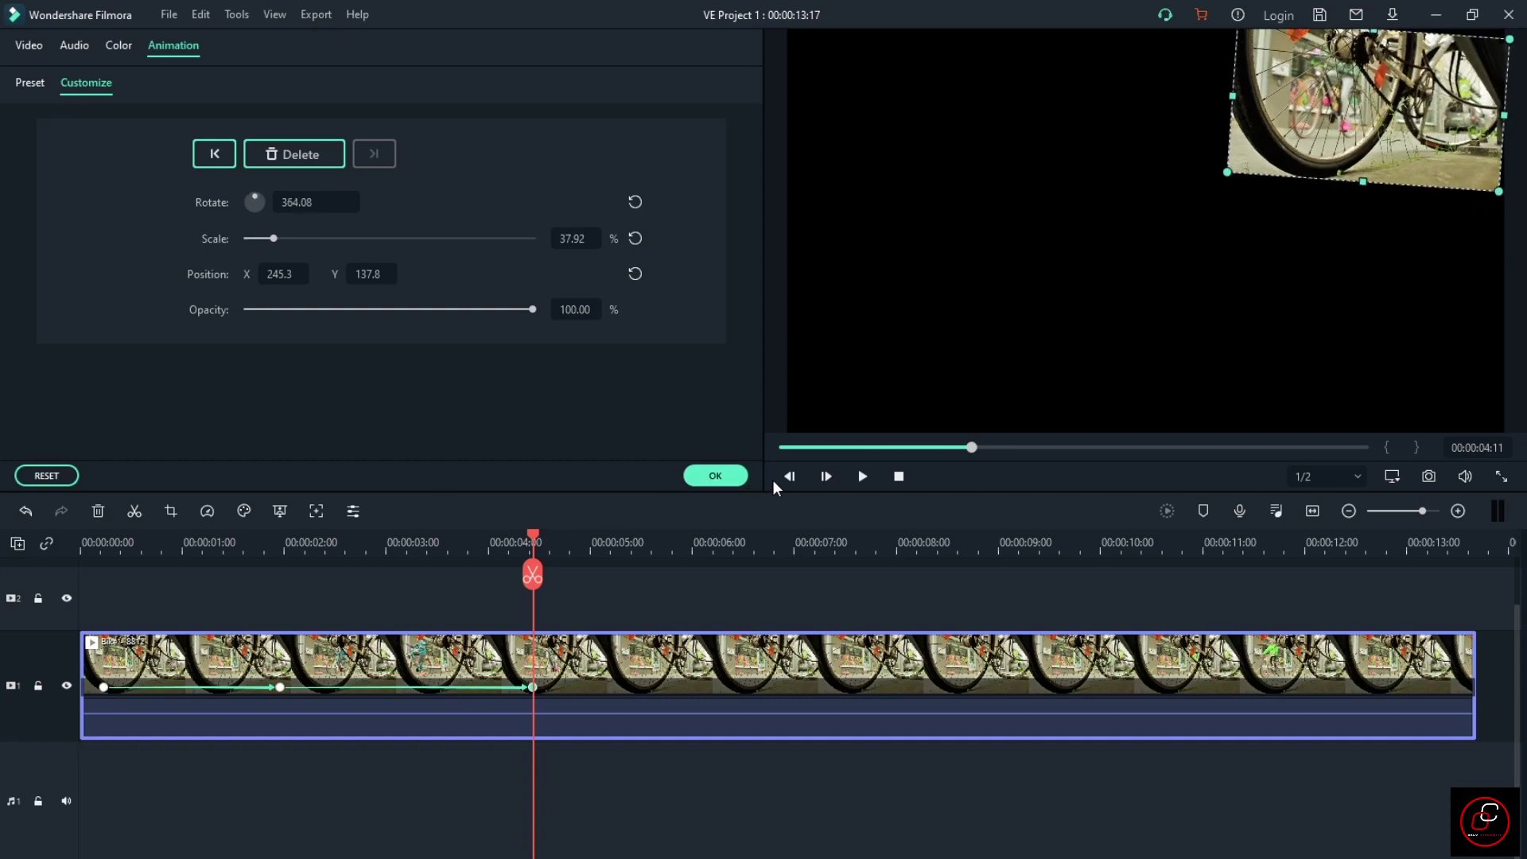
Play the bike clip from the start through its third keyframe to check the rotation animation.
{"action": "left_click", "coordinate": [892, 477]}
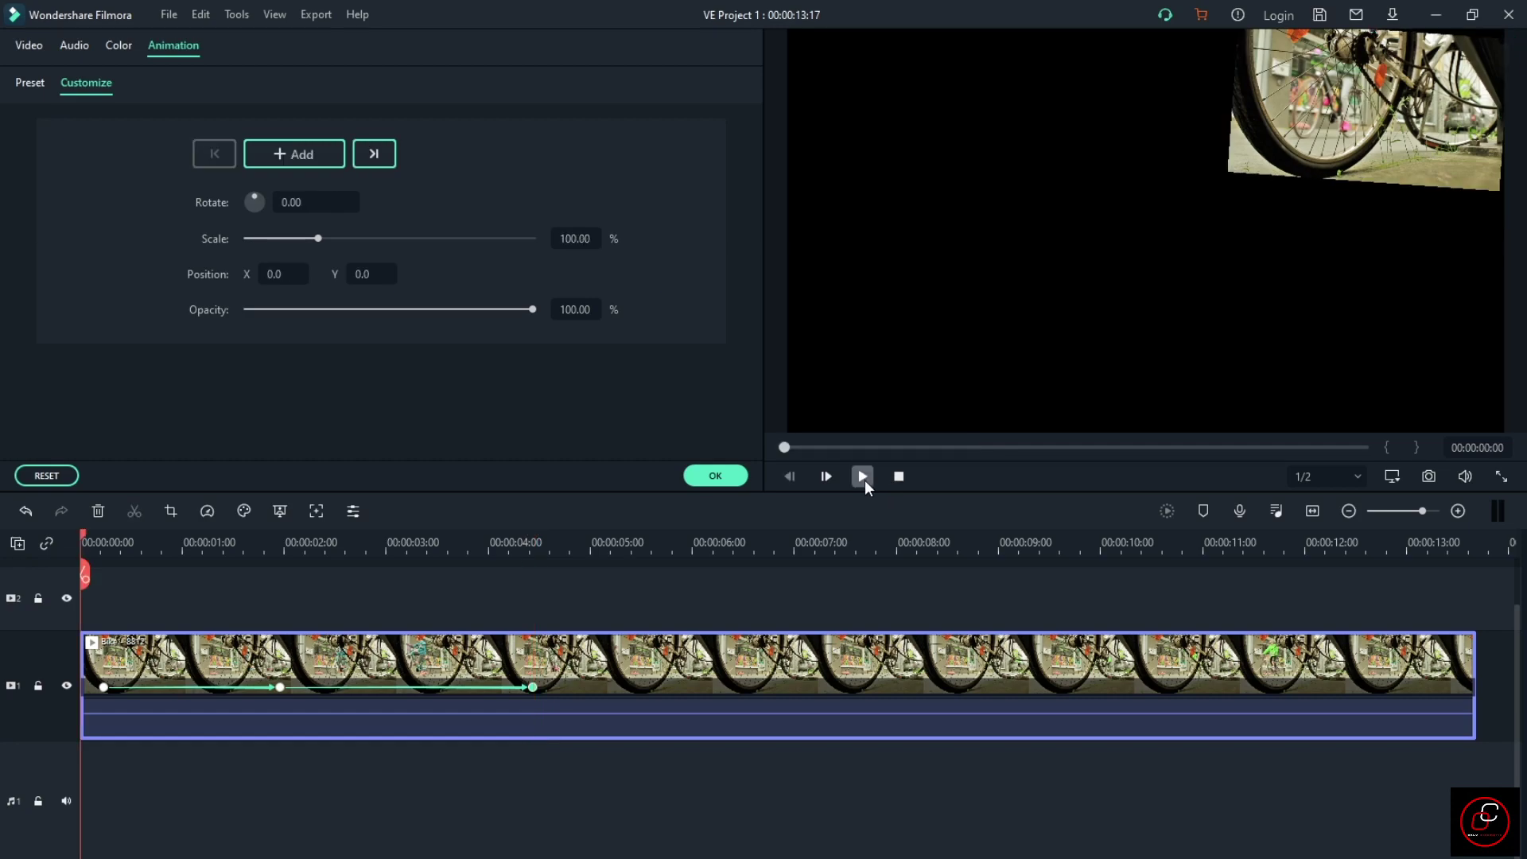
{"action": "left_click", "coordinate": [862, 477]}
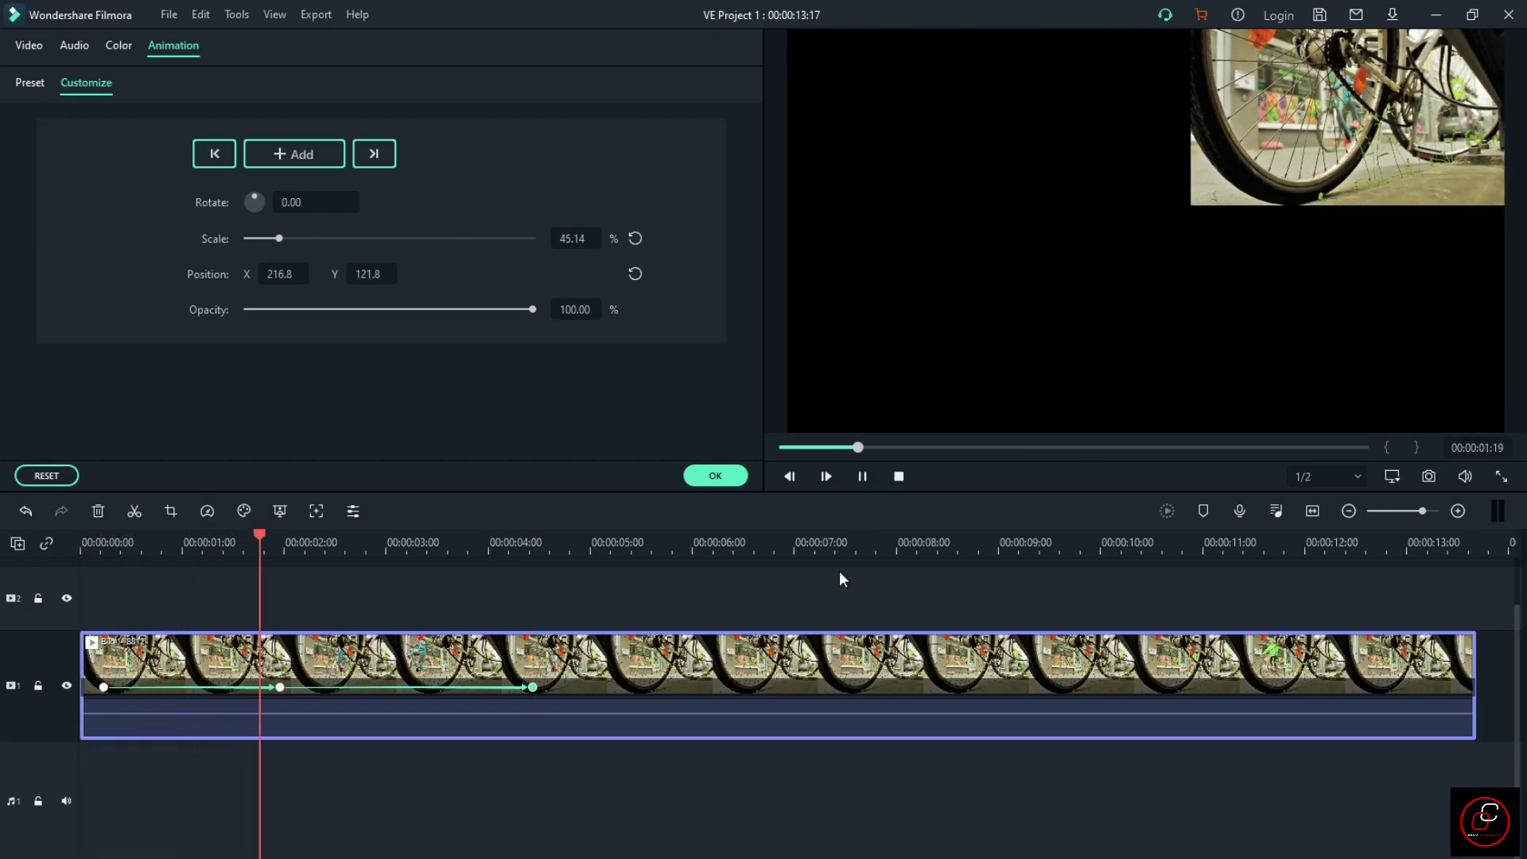
{"action": "left_click", "coordinate": [862, 477]}
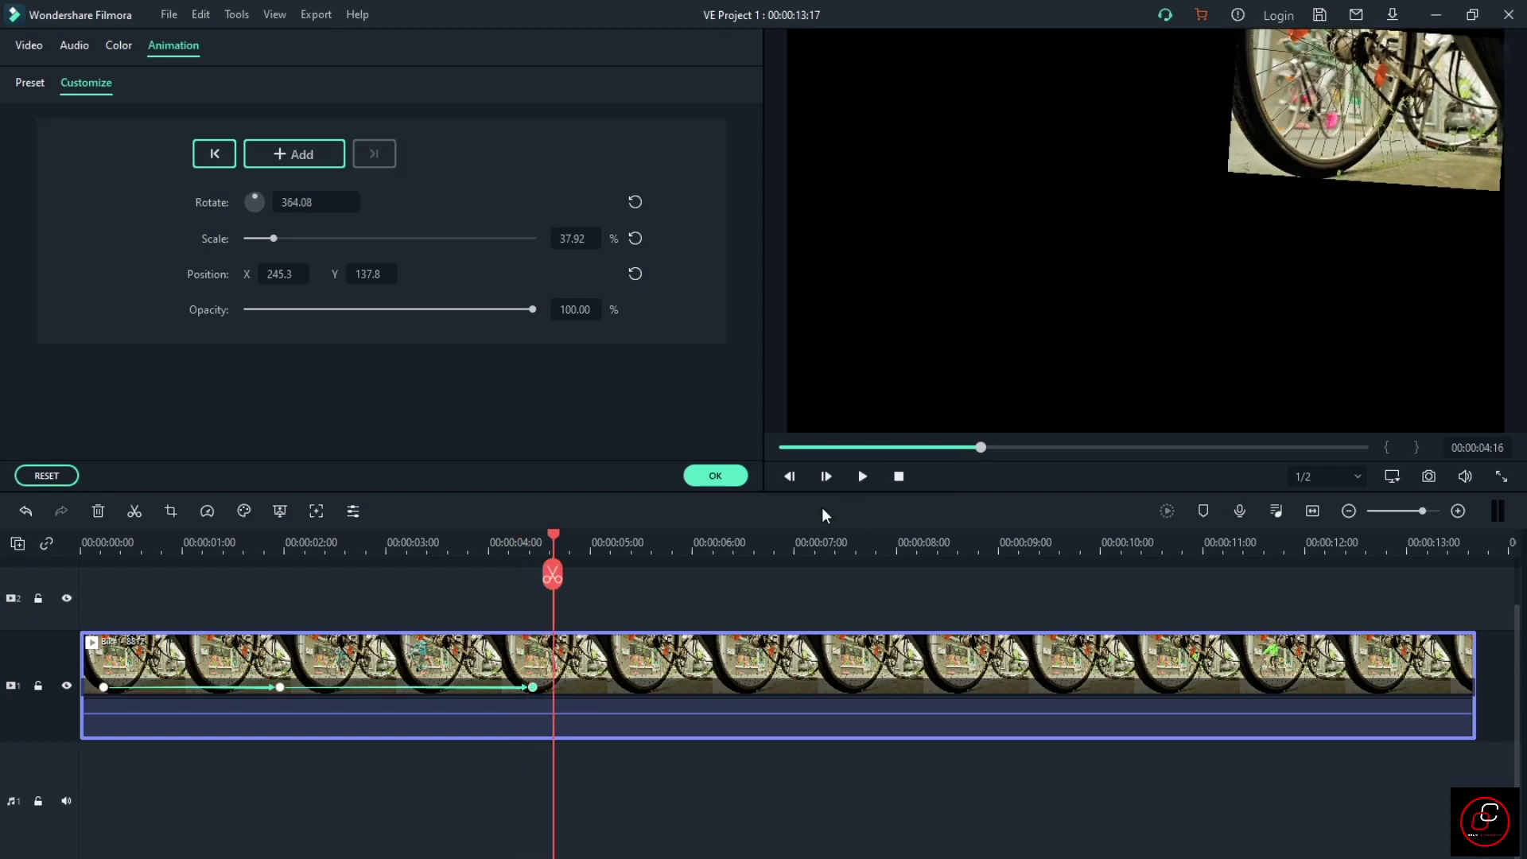
{"action": "left_click", "coordinate": [920, 597]}
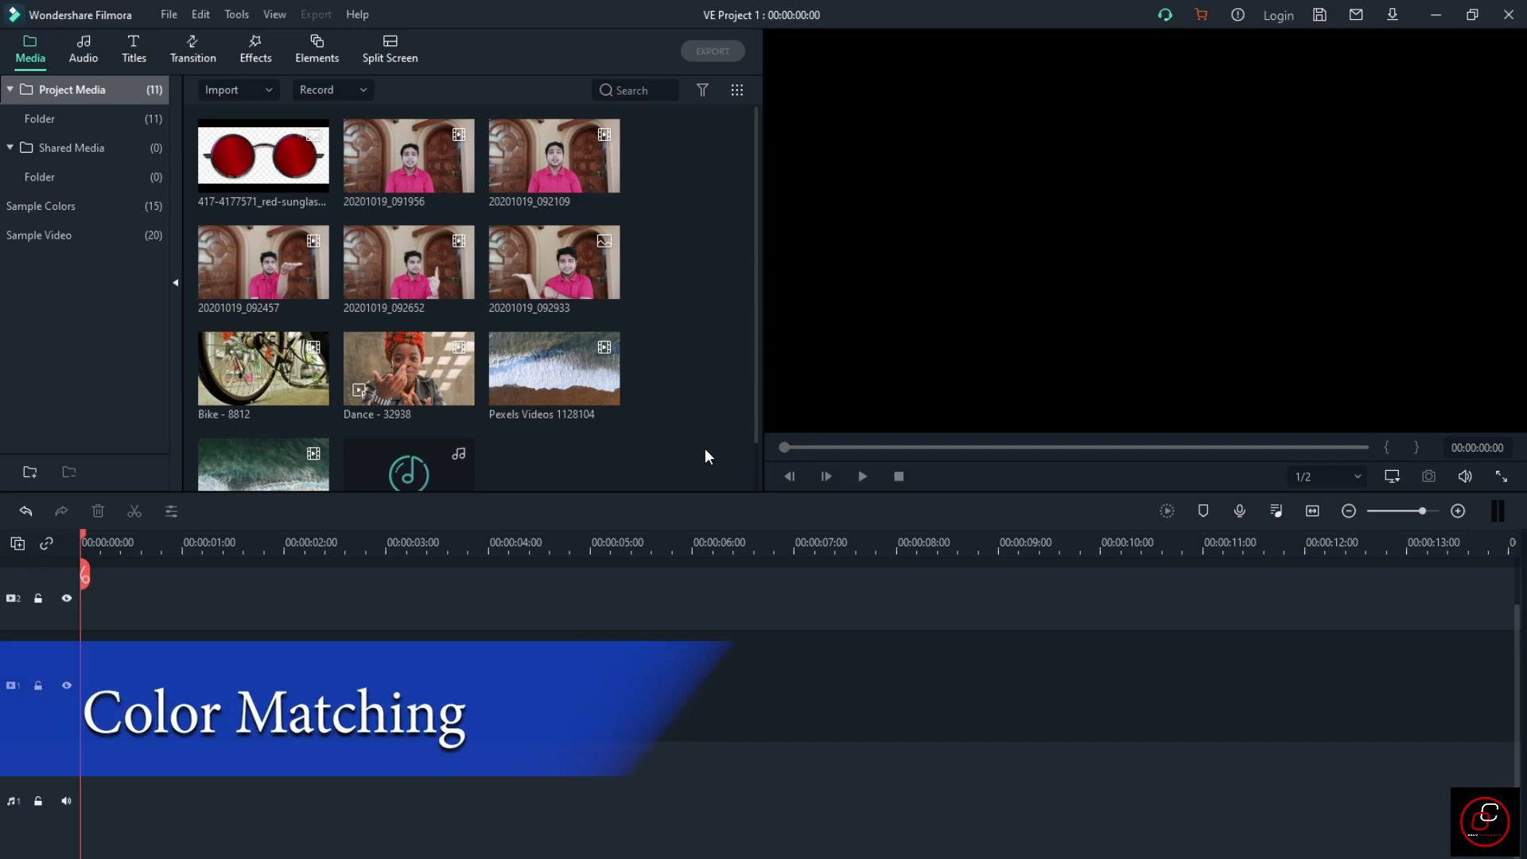
Place the Sea - 24216 clip at the start of the empty video track, matching the project to 1920 x 1080 30fps.
{"action": "left_click_drag", "start_coordinate": [265, 472], "coordinate": [278, 692]}
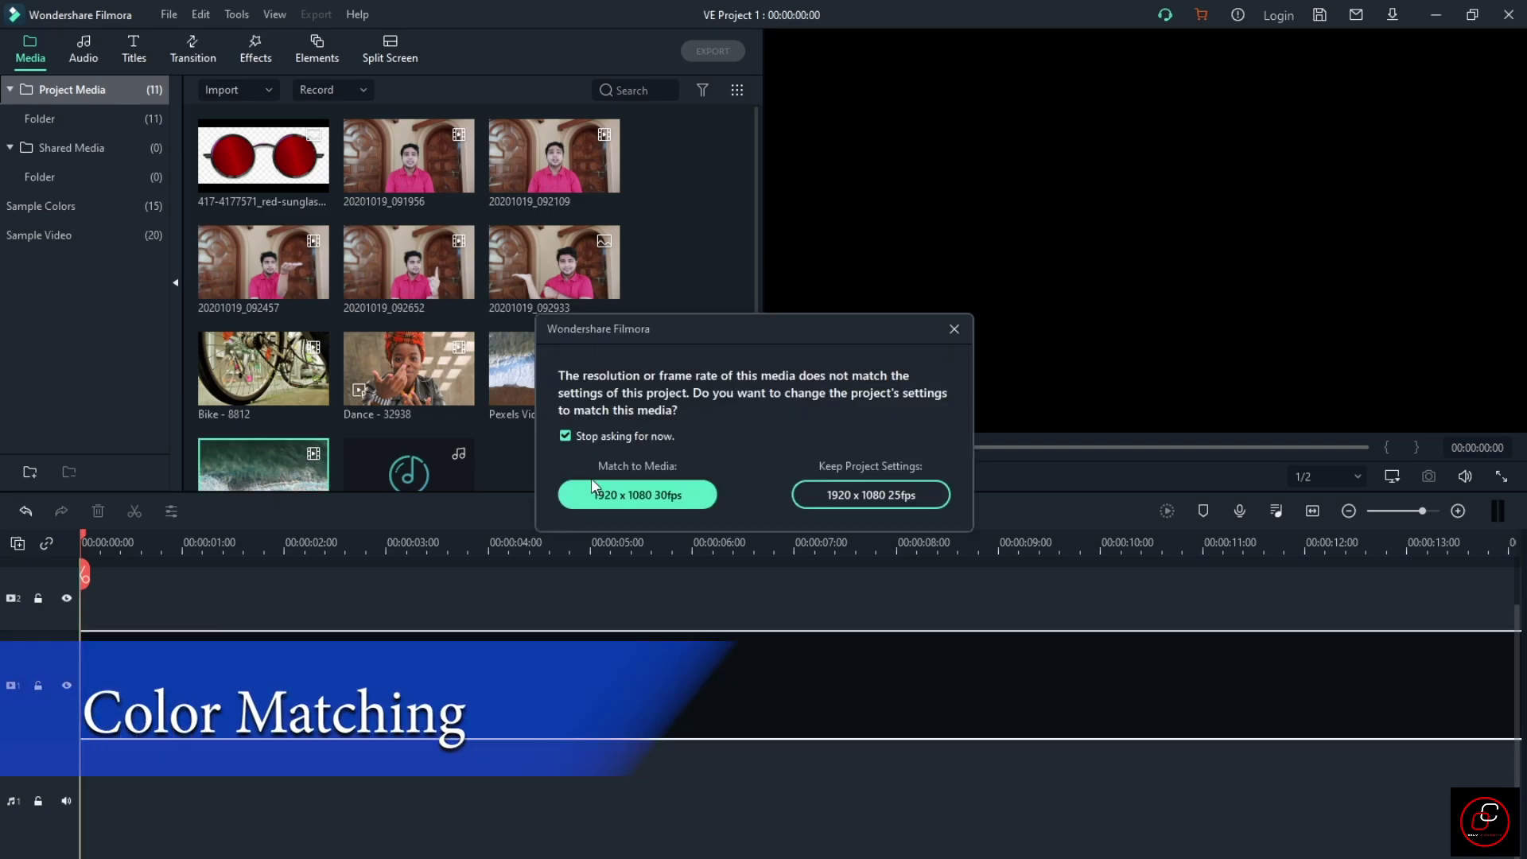
{"action": "left_click", "coordinate": [686, 498]}
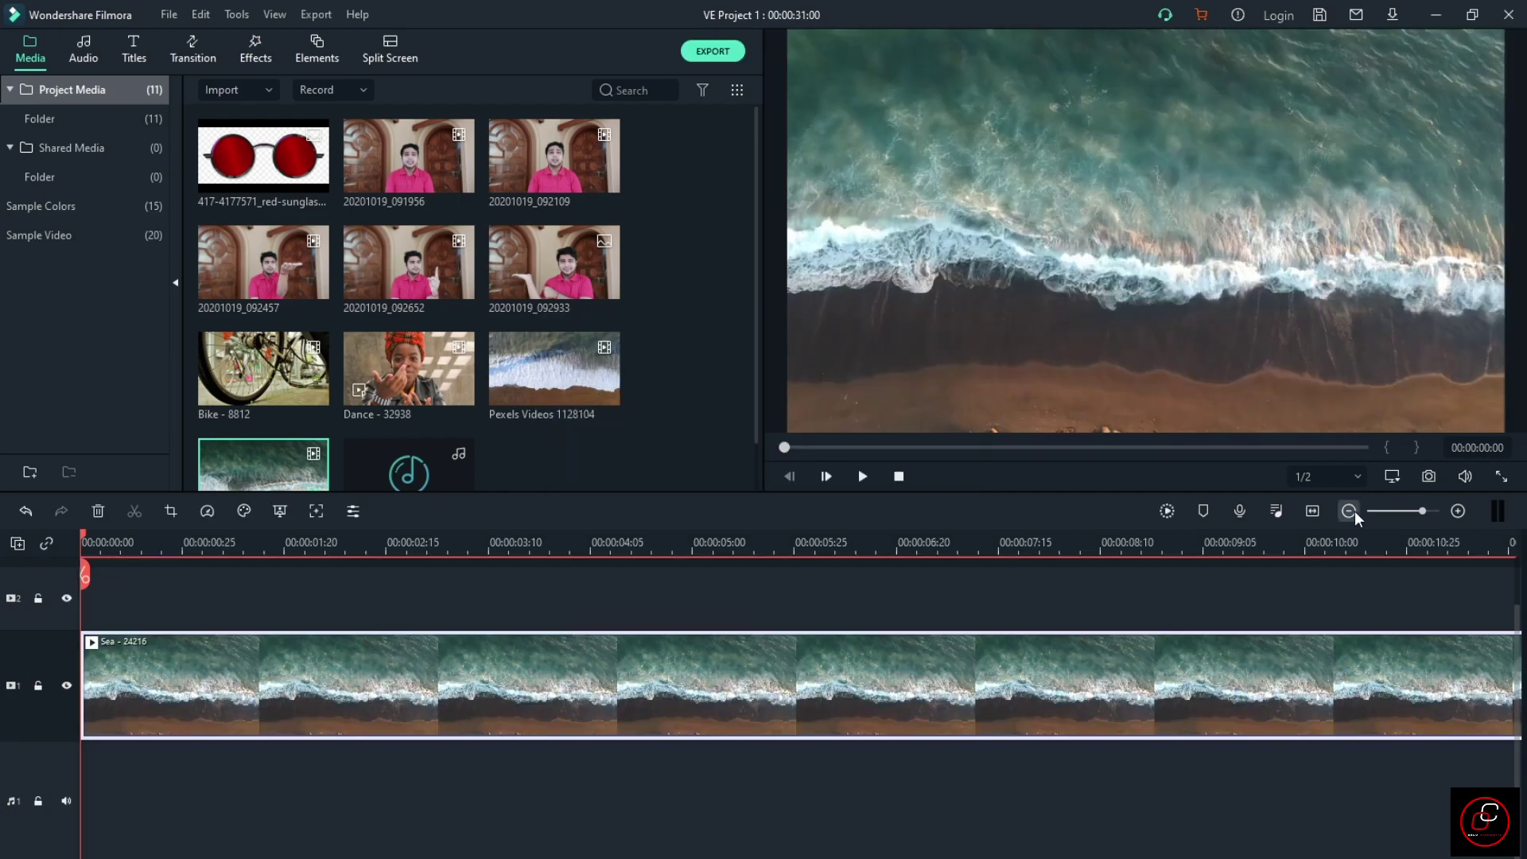
{"action": "left_click", "coordinate": [1312, 511]}
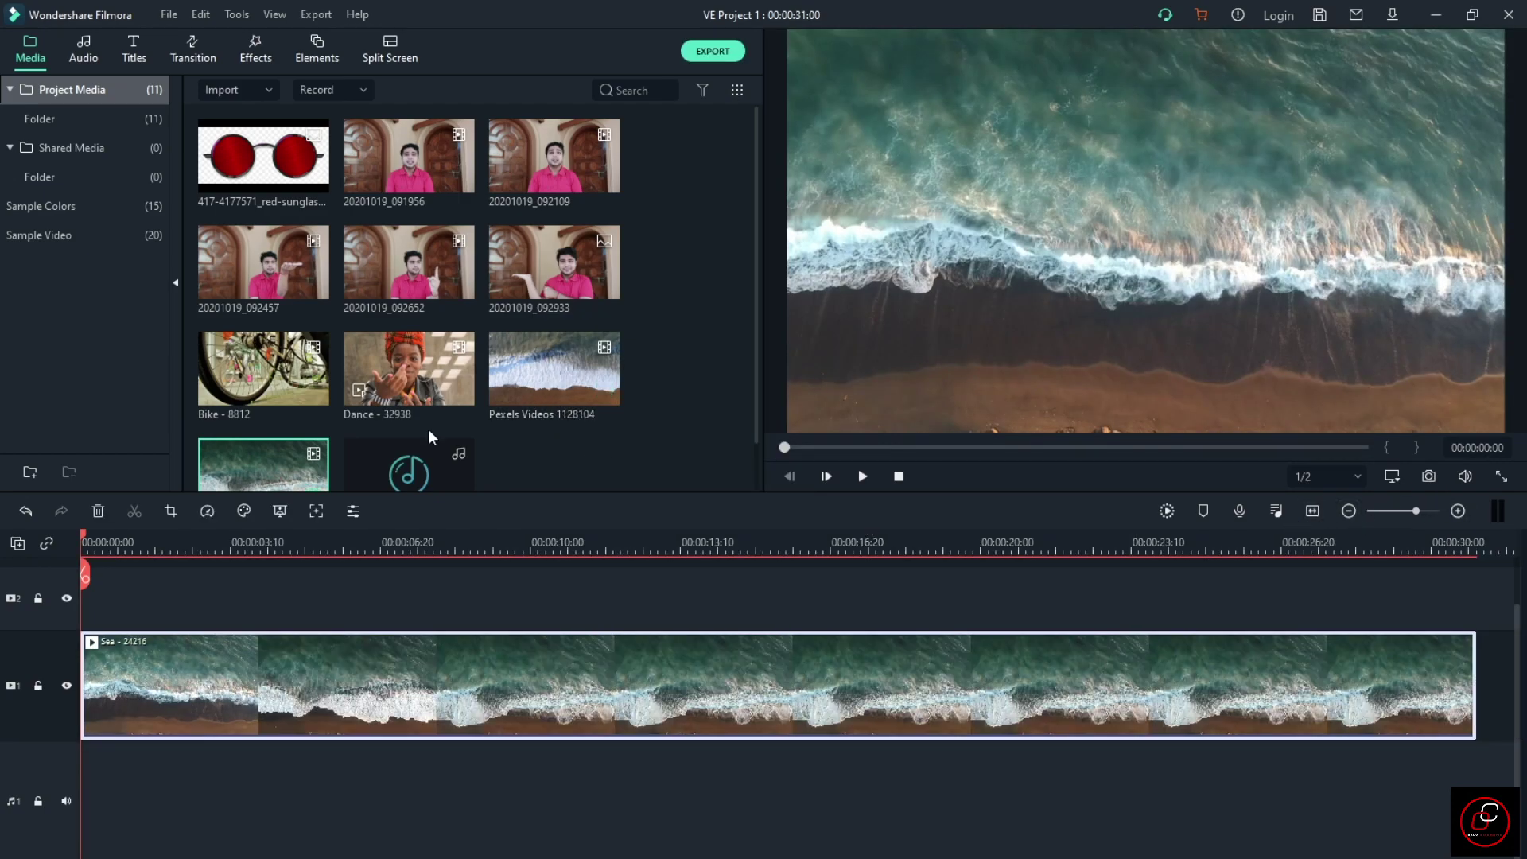
Append the Pexels Videos 1128104 clip directly after the Sea clip and fit both clips in the timeline view.
{"action": "left_click_drag", "start_coordinate": [570, 374], "coordinate": [1487, 684]}
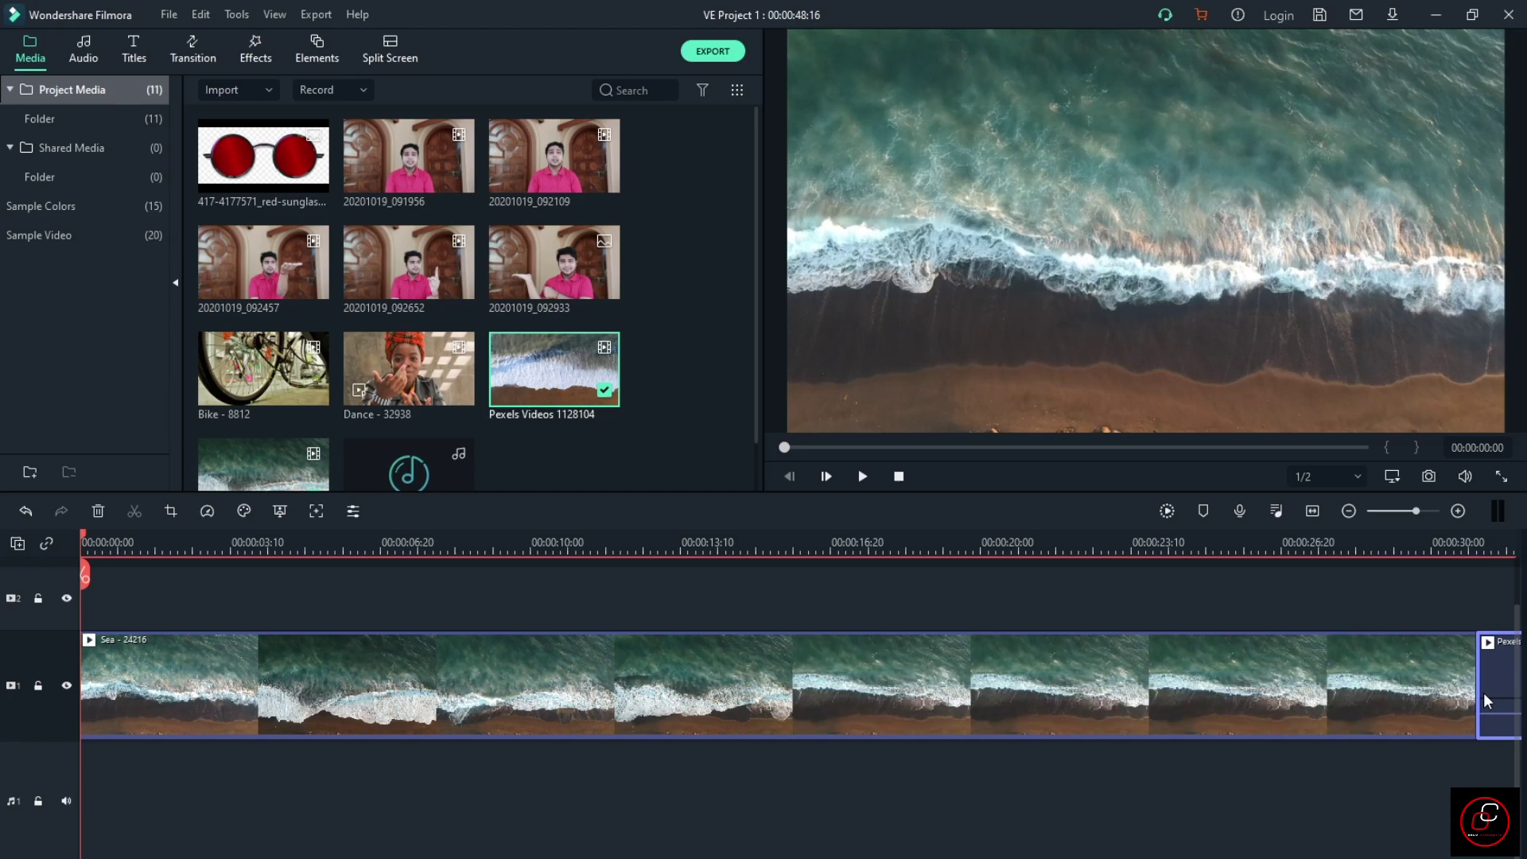
{"action": "scroll", "coordinate": [700, 409], "scroll_direction": "down", "scroll_amount": 1}
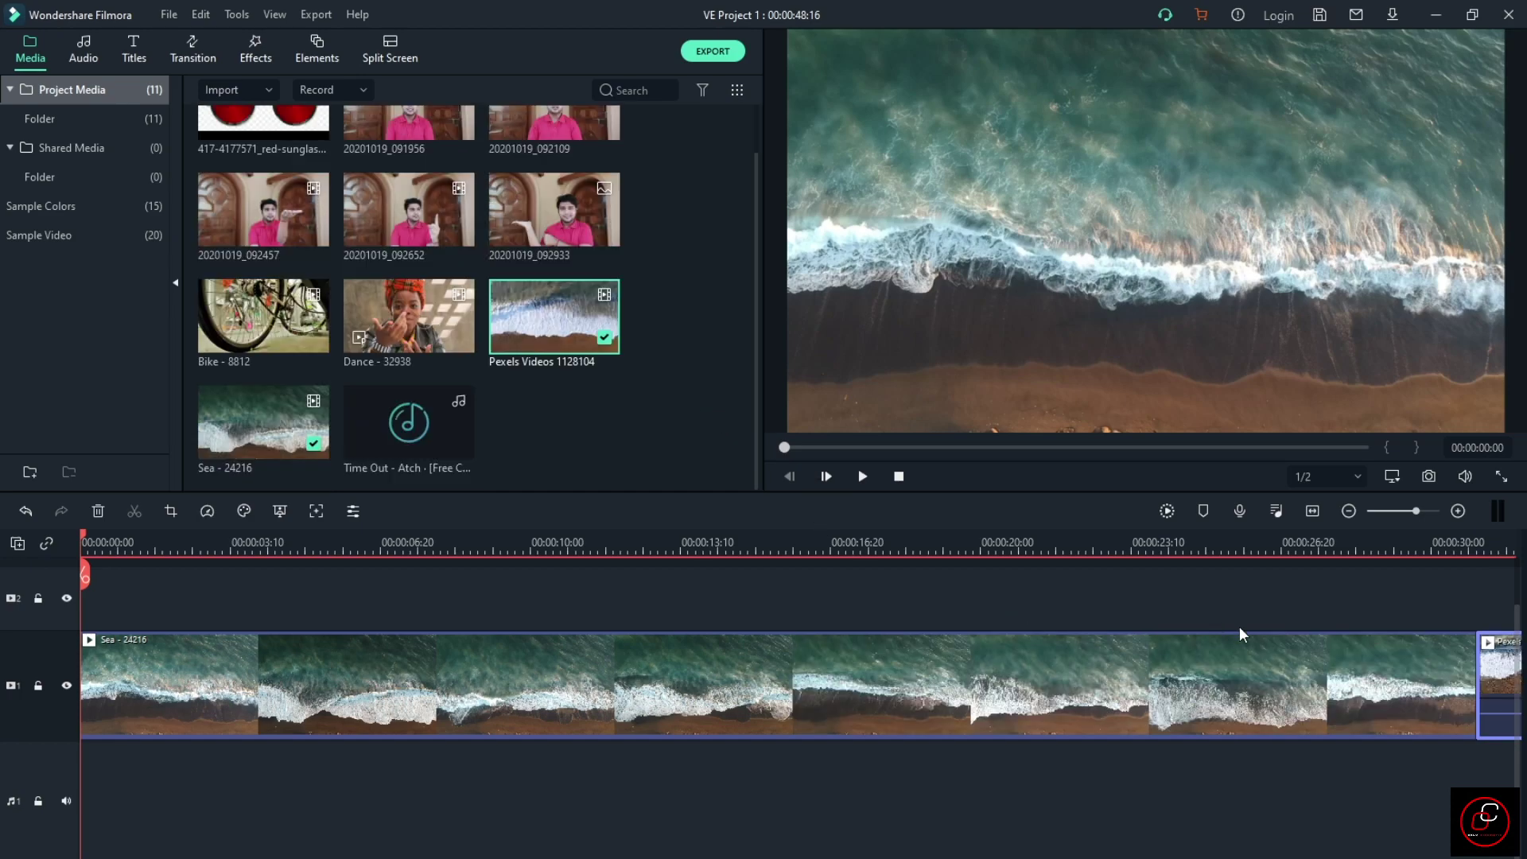
{"action": "left_click", "coordinate": [1309, 516]}
Compare the colors of the Sea clip and the Pexels clip by previewing frames from each.
{"action": "left_click", "coordinate": [814, 543]}
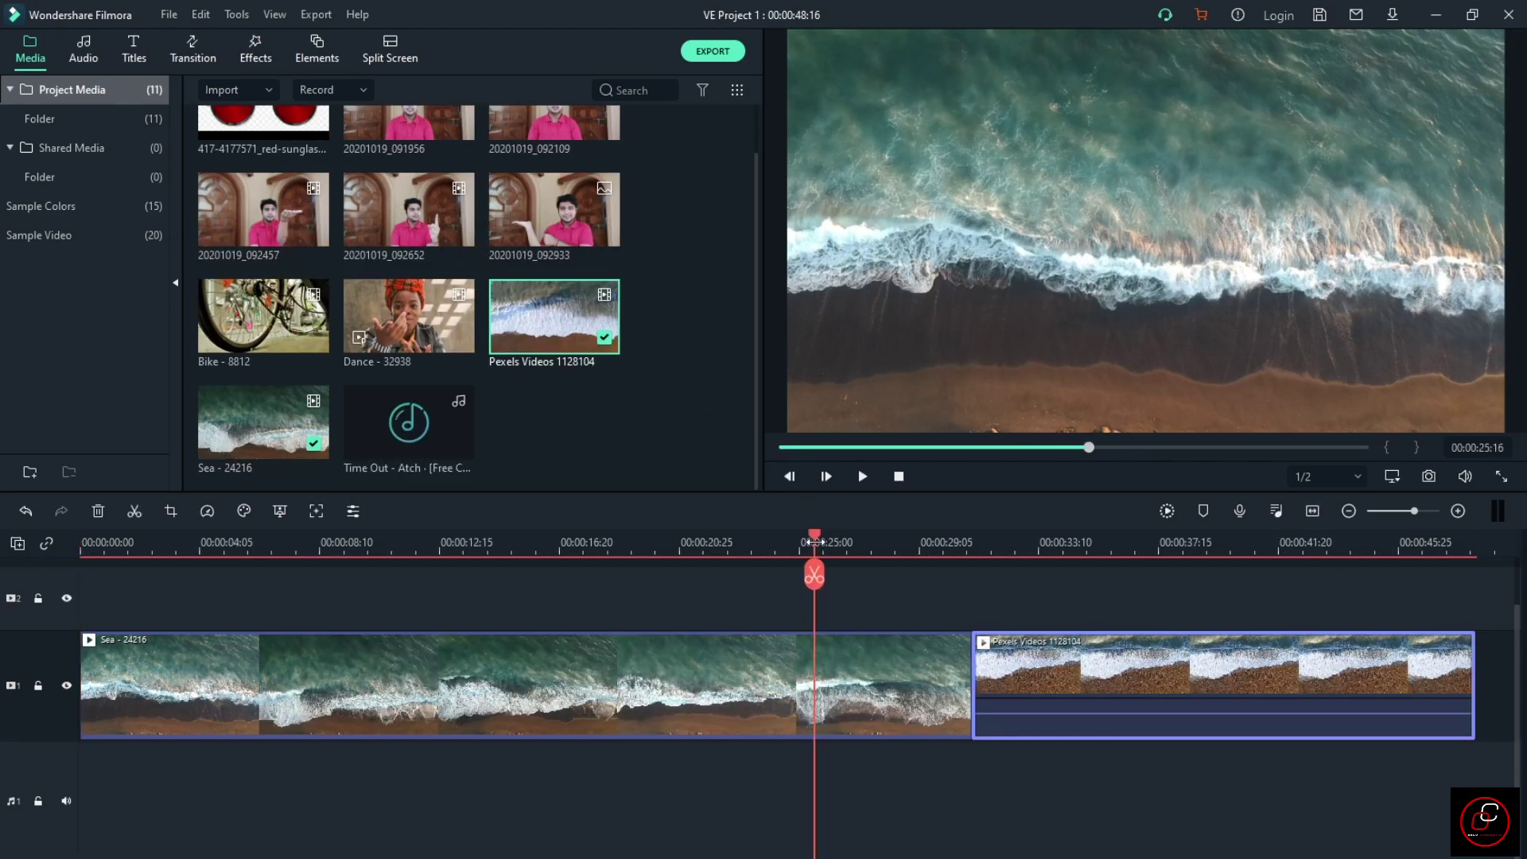
{"action": "left_click", "coordinate": [1095, 543]}
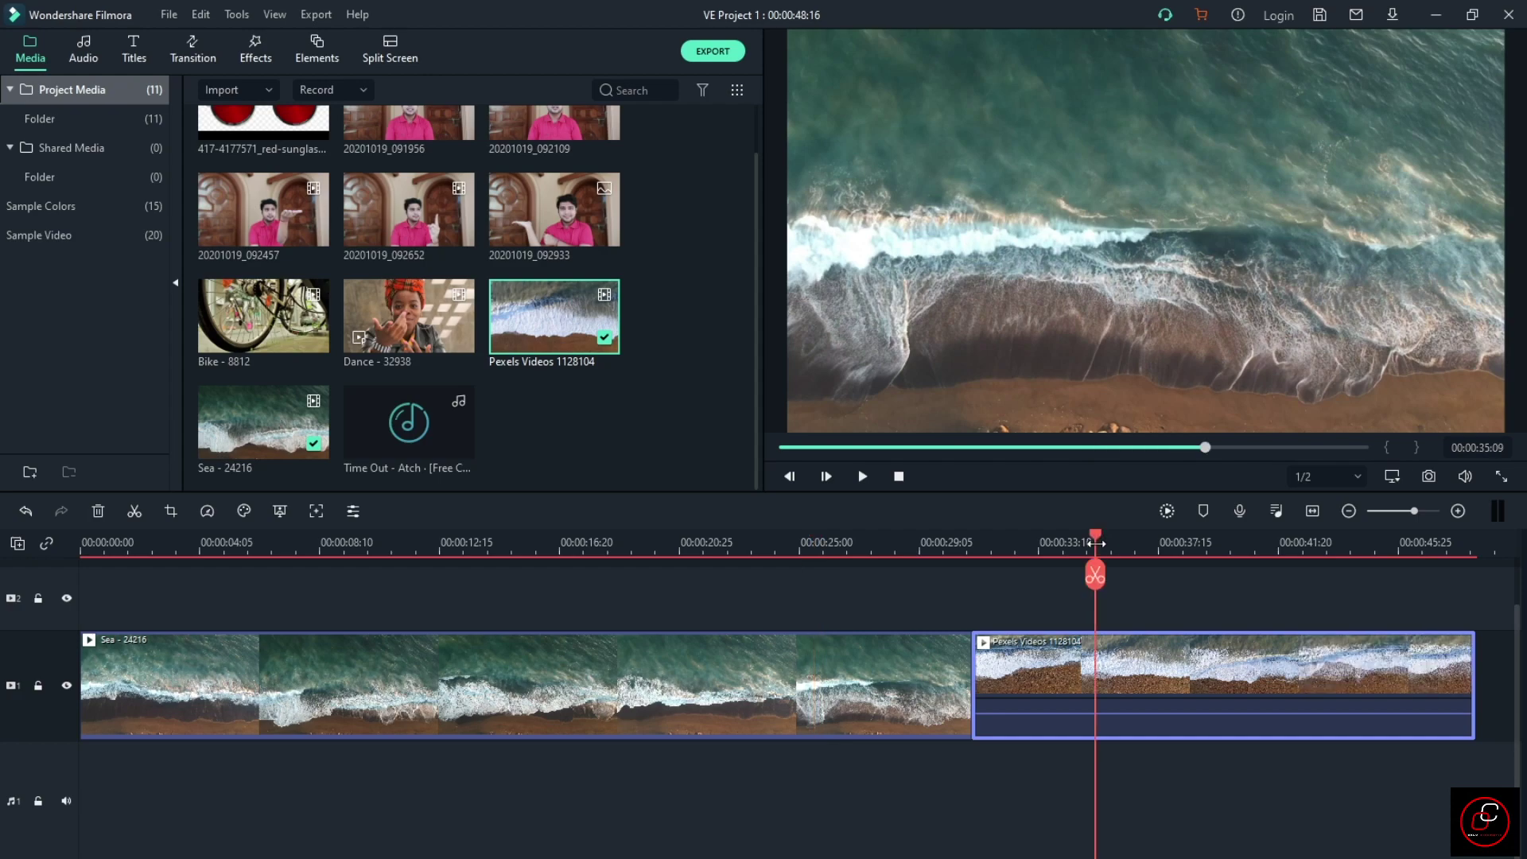
{"action": "left_click", "coordinate": [853, 544]}
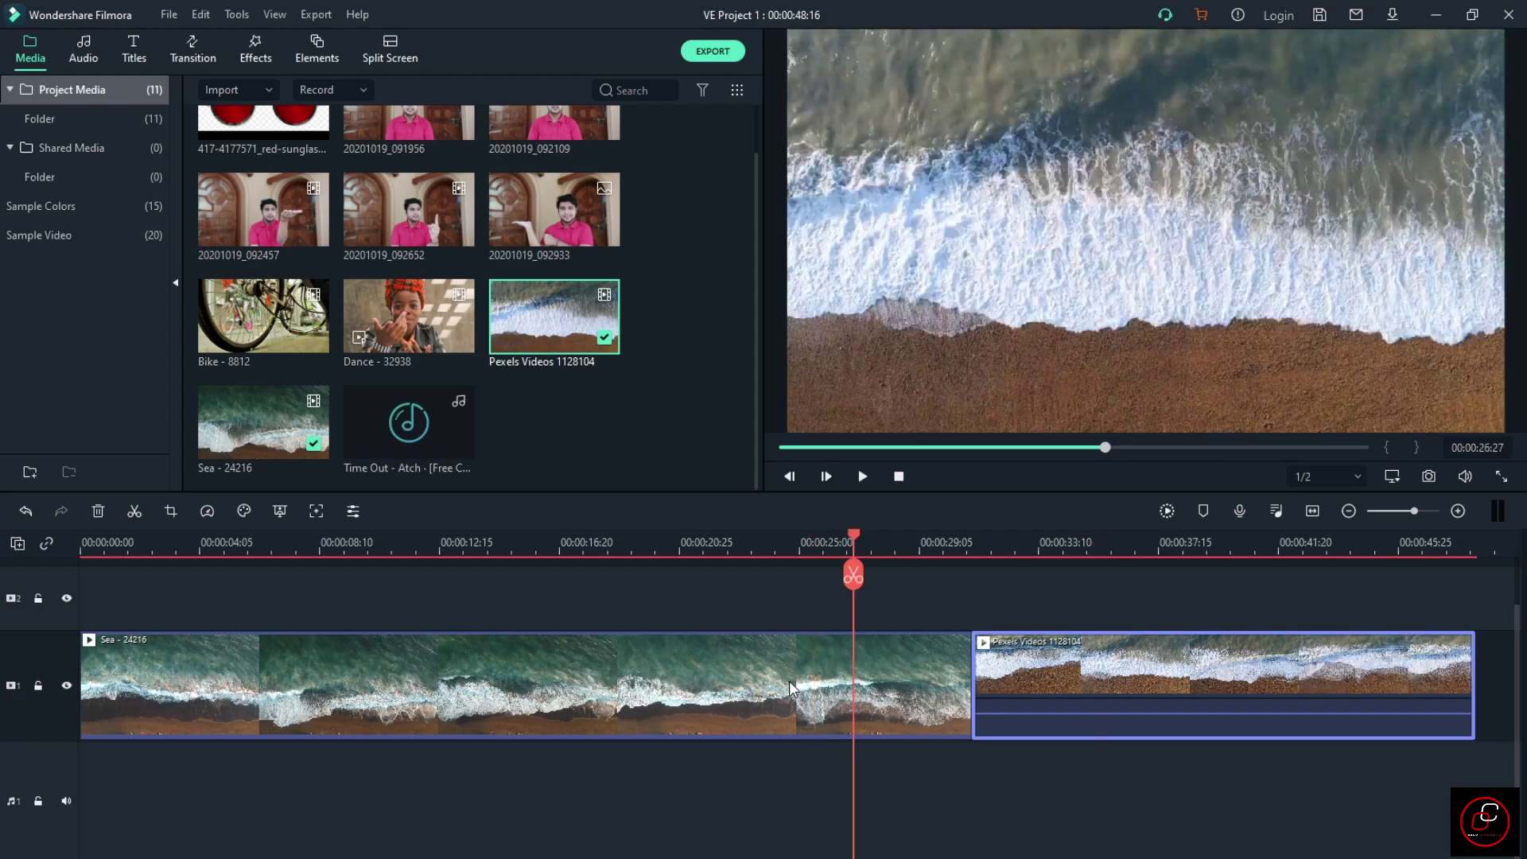
{"action": "left_click", "coordinate": [791, 688]}
{"action": "left_click", "coordinate": [1147, 543]}
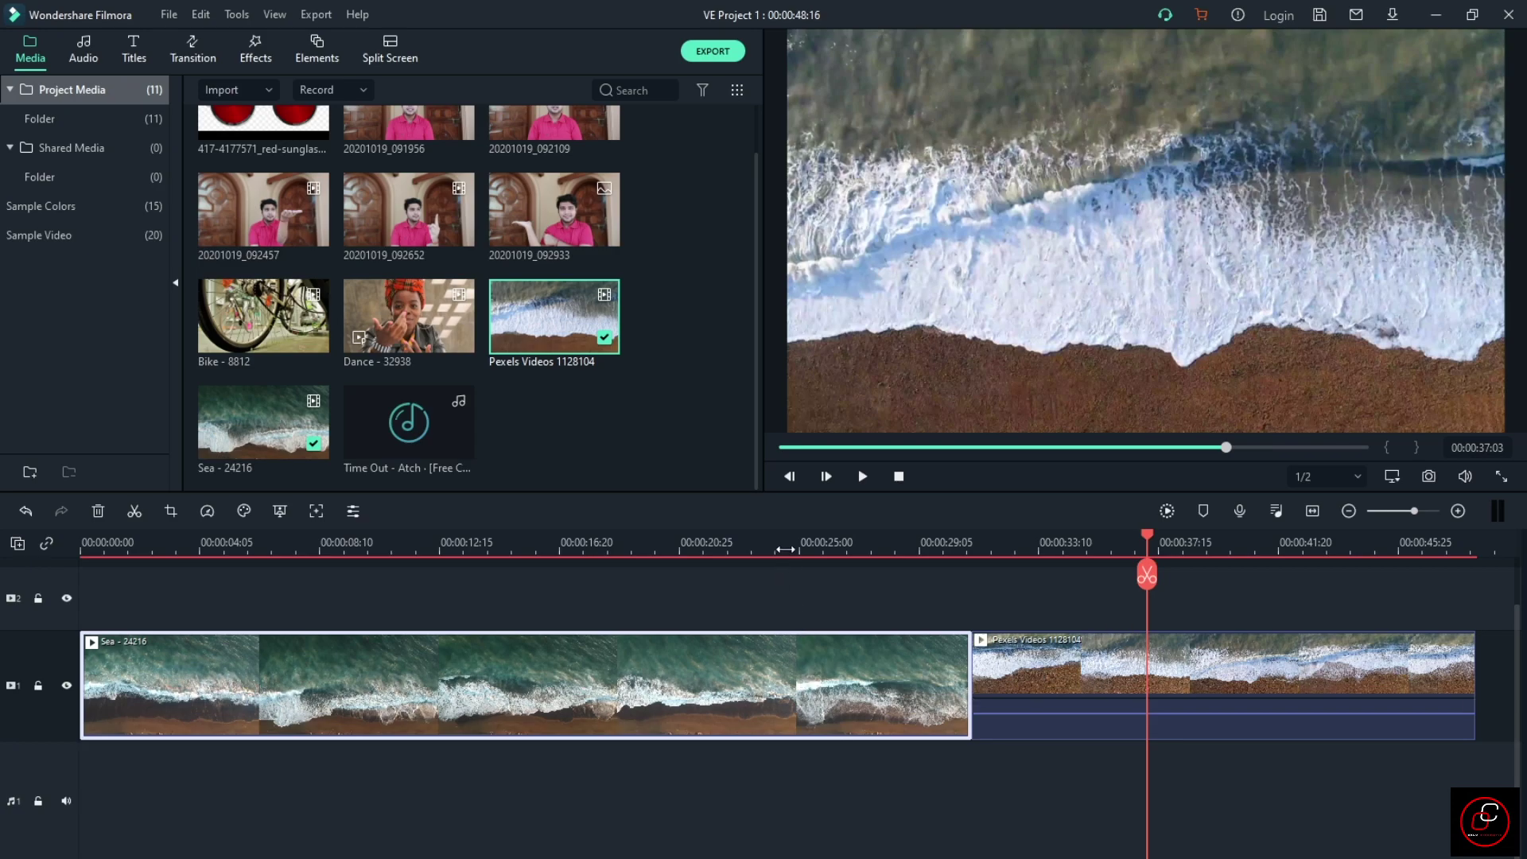
Enable Color Match in the Sea clip's color settings and turn on its comparison view.
{"action": "right_click", "coordinate": [878, 660]}
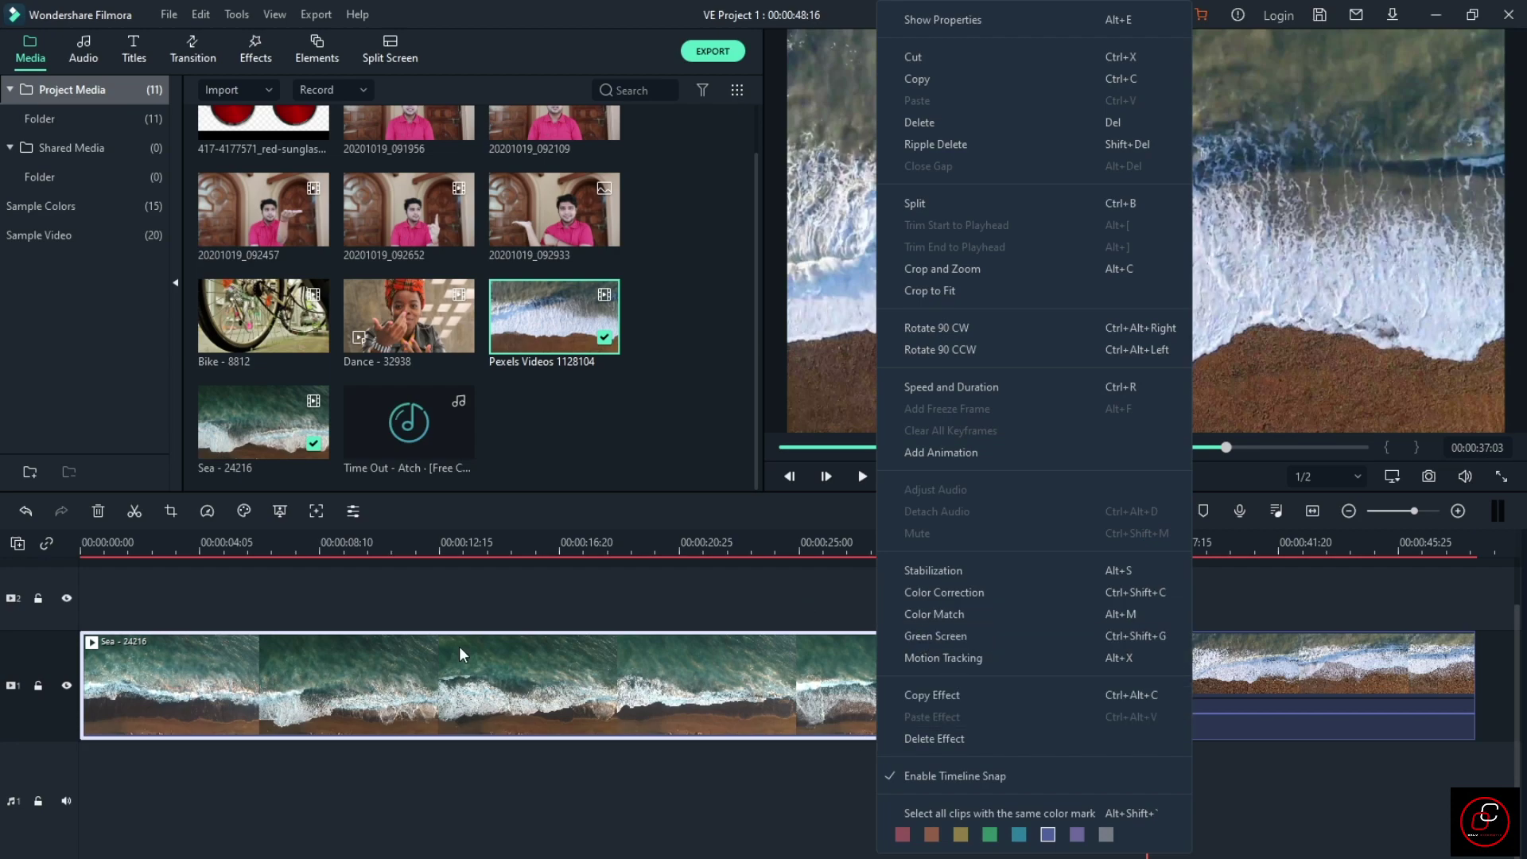
{"action": "left_click", "coordinate": [490, 670]}
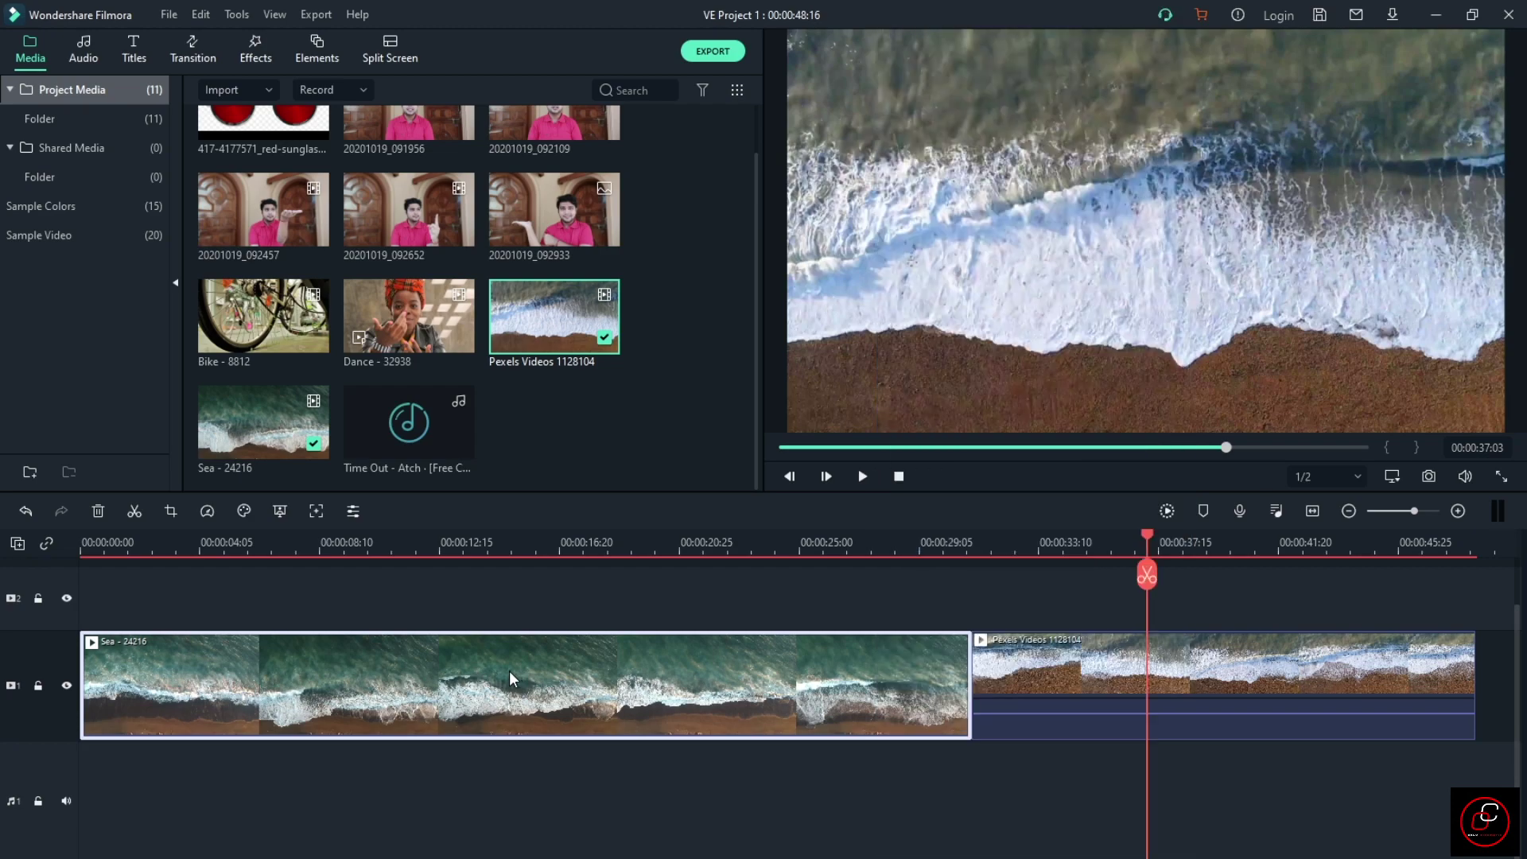
{"action": "double_click", "coordinate": [509, 674]}
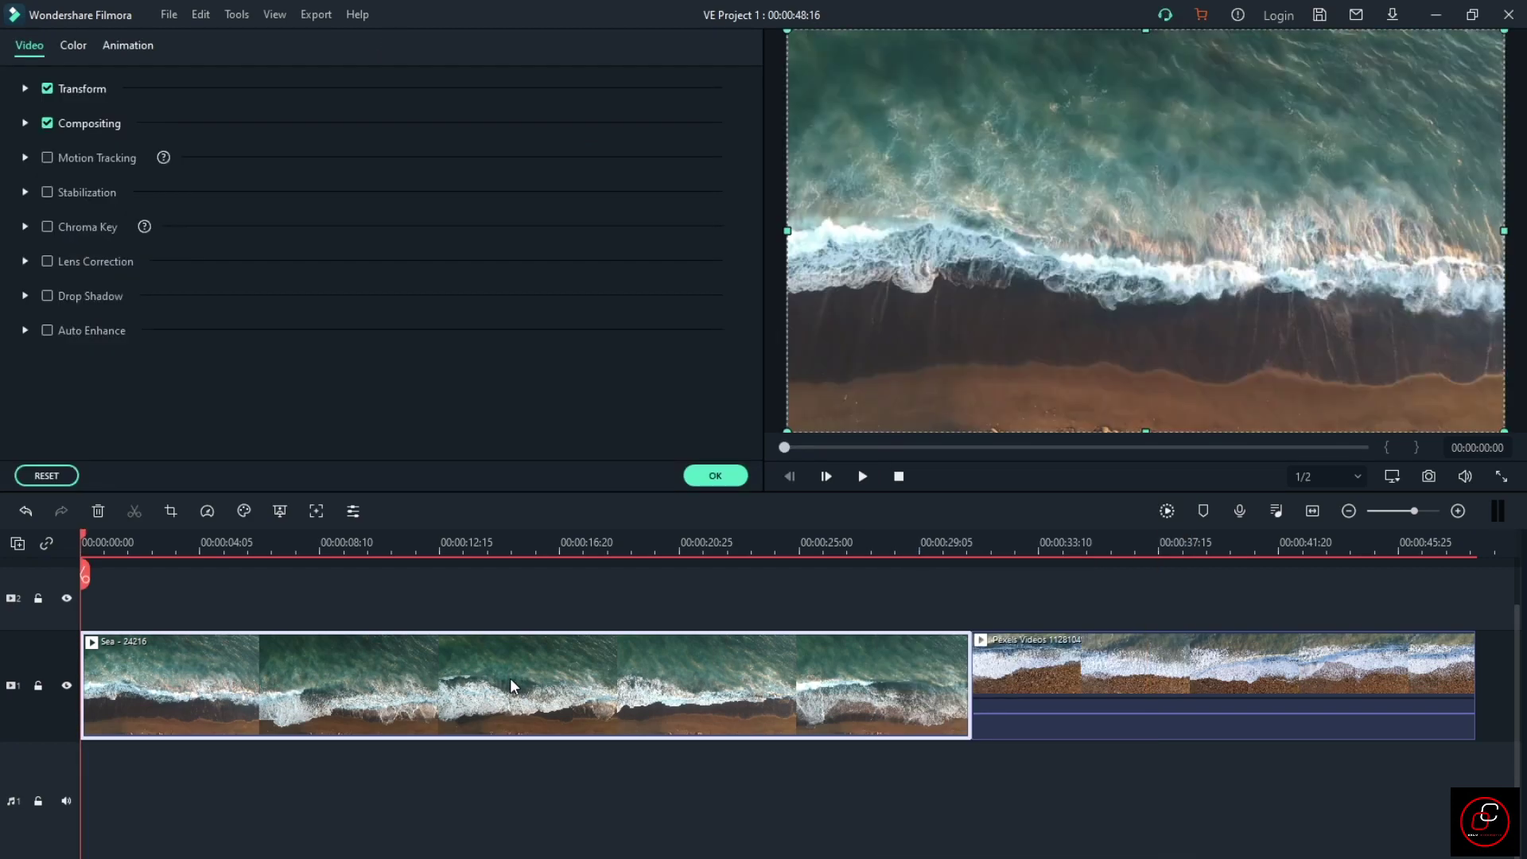
{"action": "left_click", "coordinate": [73, 46]}
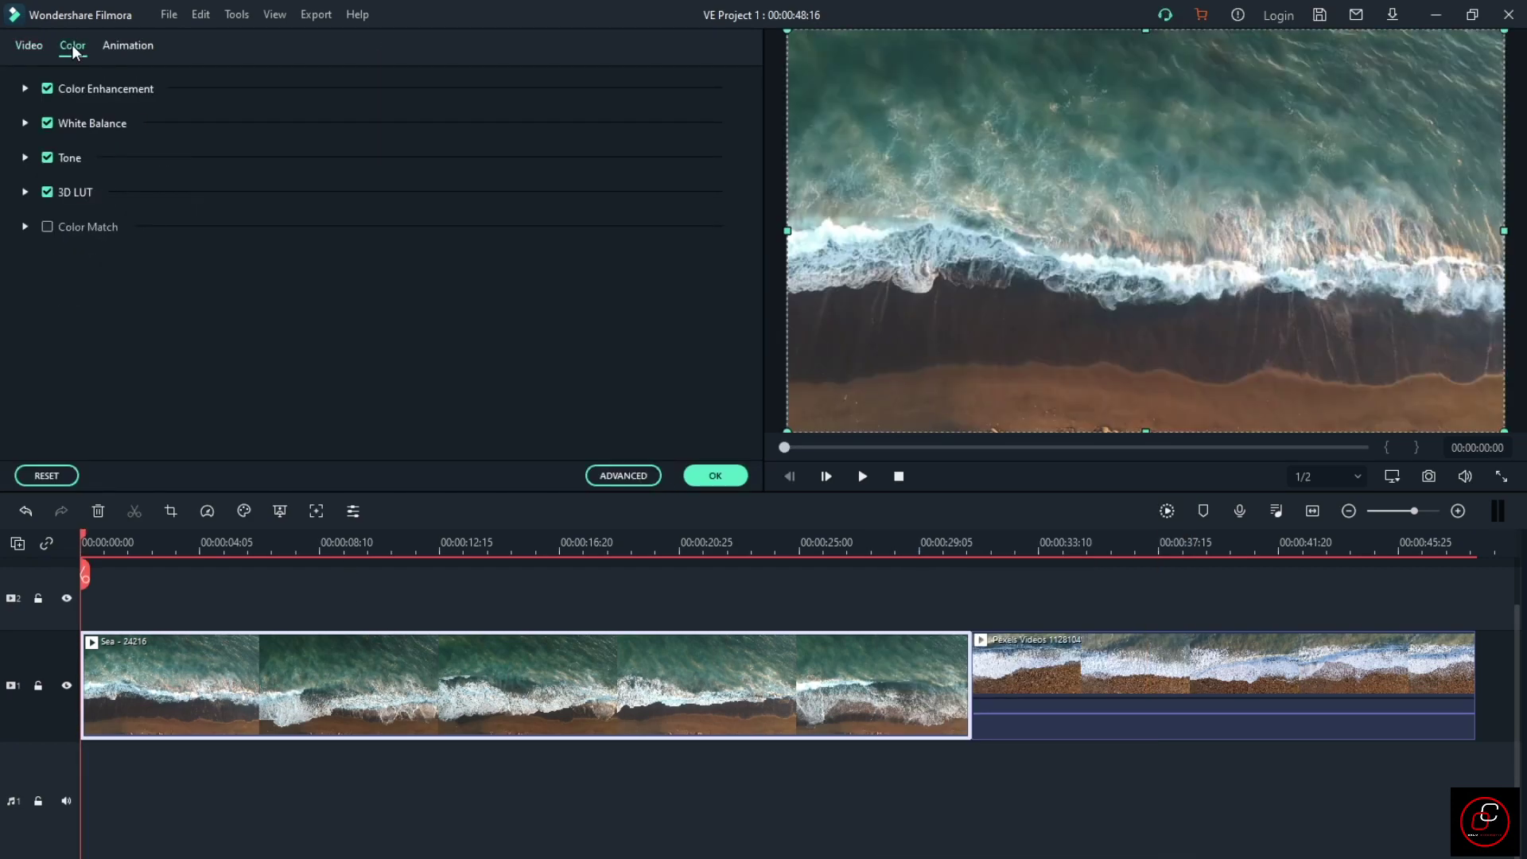
{"action": "left_click", "coordinate": [24, 227]}
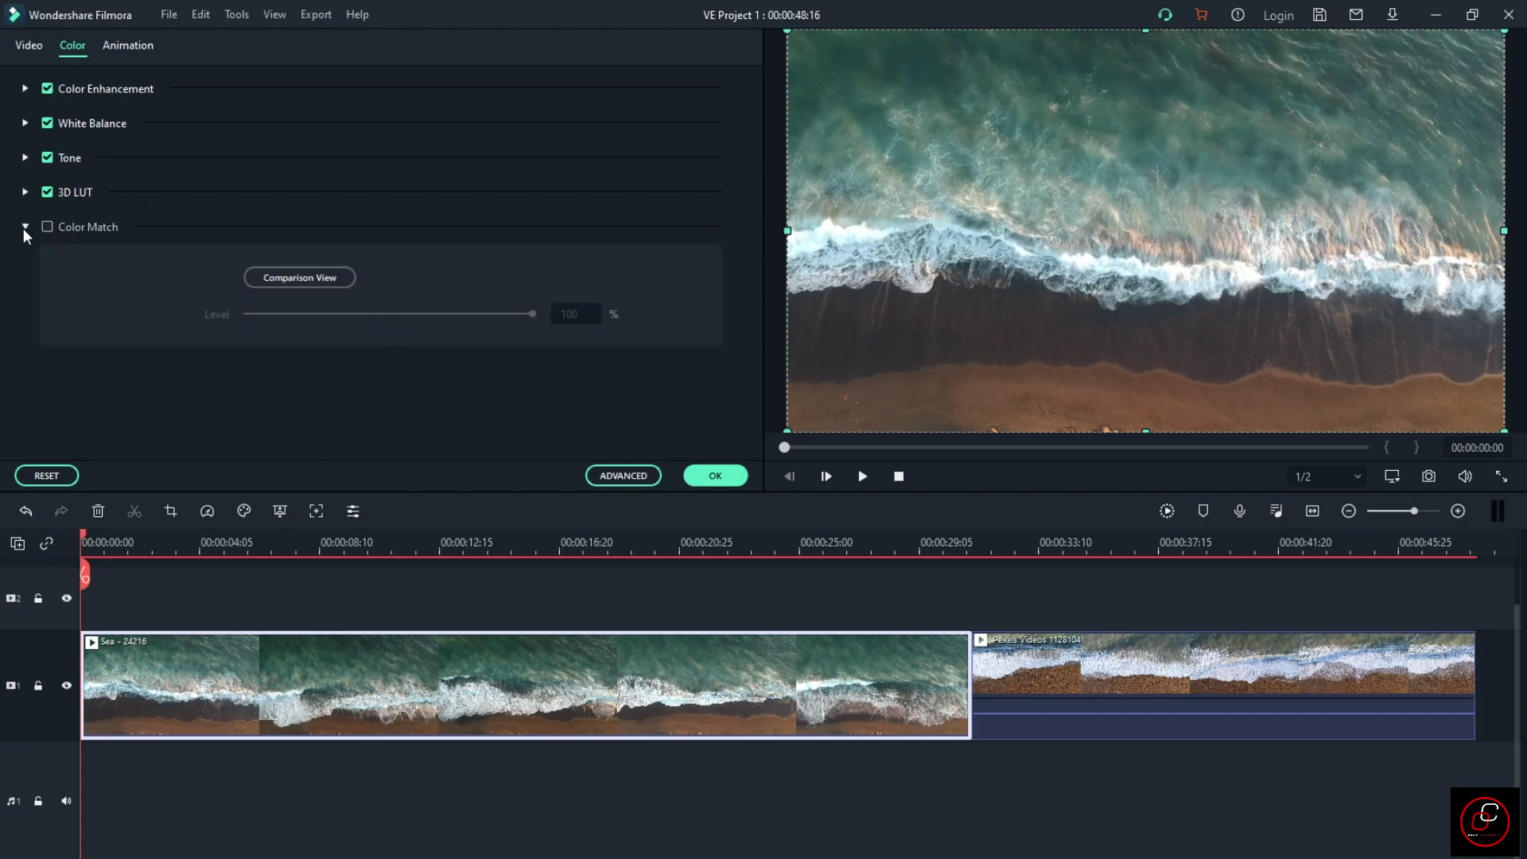
{"action": "left_click", "coordinate": [46, 226]}
{"action": "left_click", "coordinate": [269, 277]}
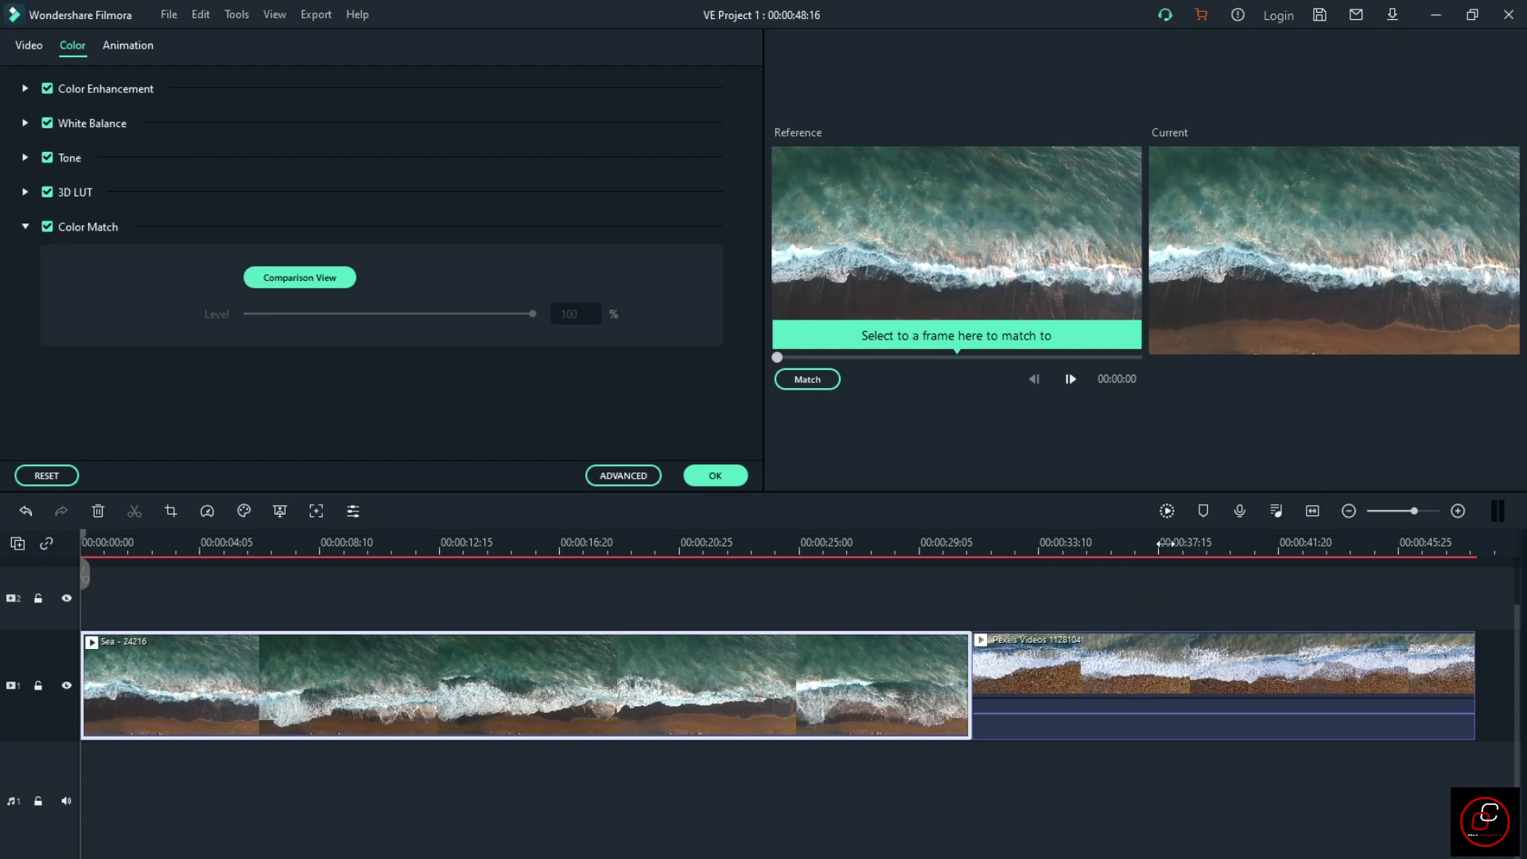
Apply the Warm preset to the Sea clip through Advanced Color Correction.
{"action": "left_click", "coordinate": [1177, 683]}
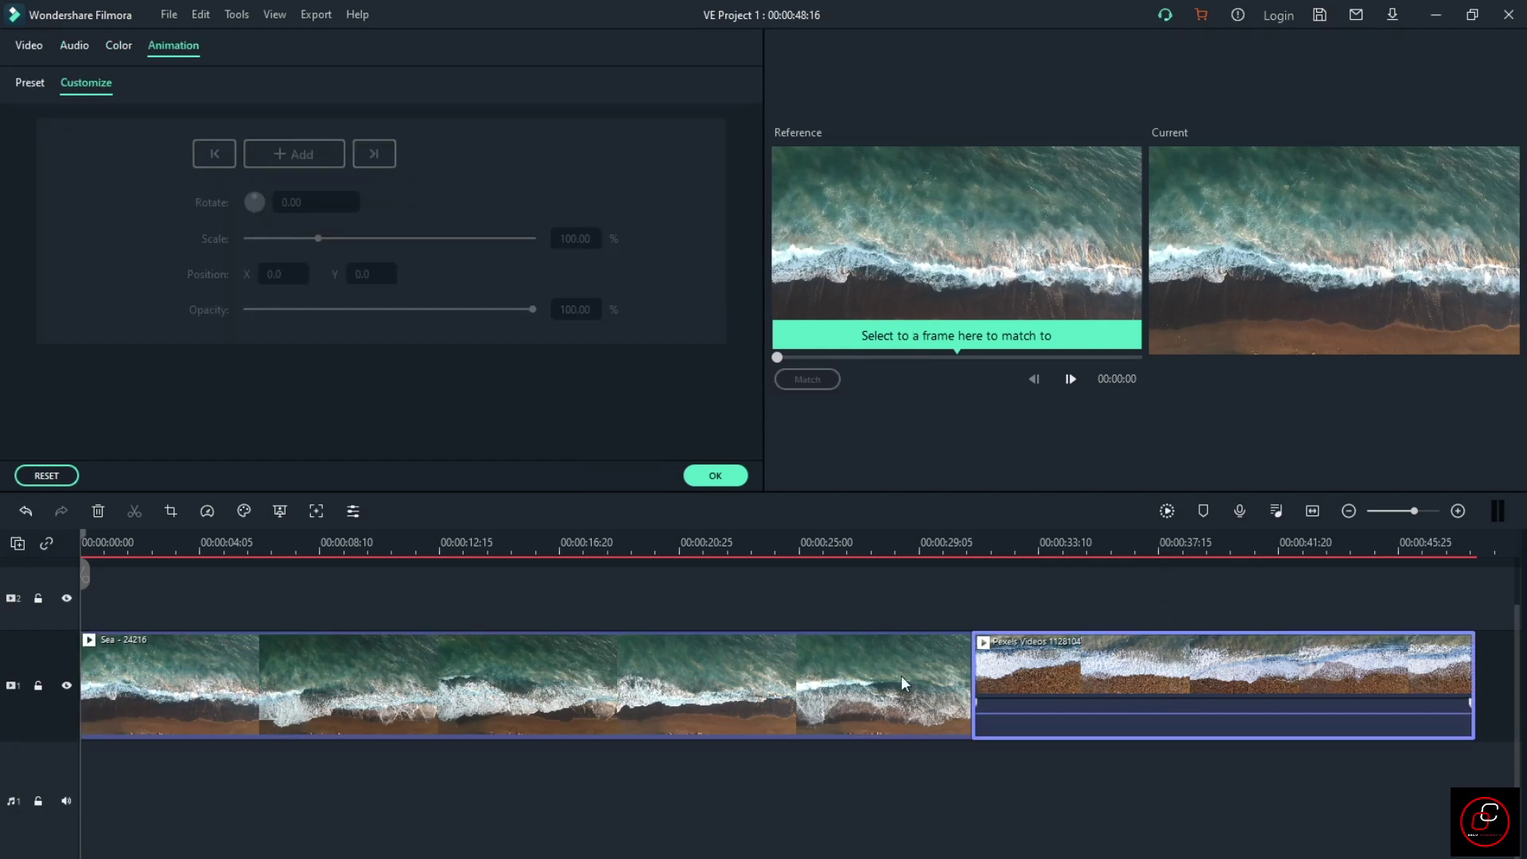
{"action": "left_click", "coordinate": [777, 673]}
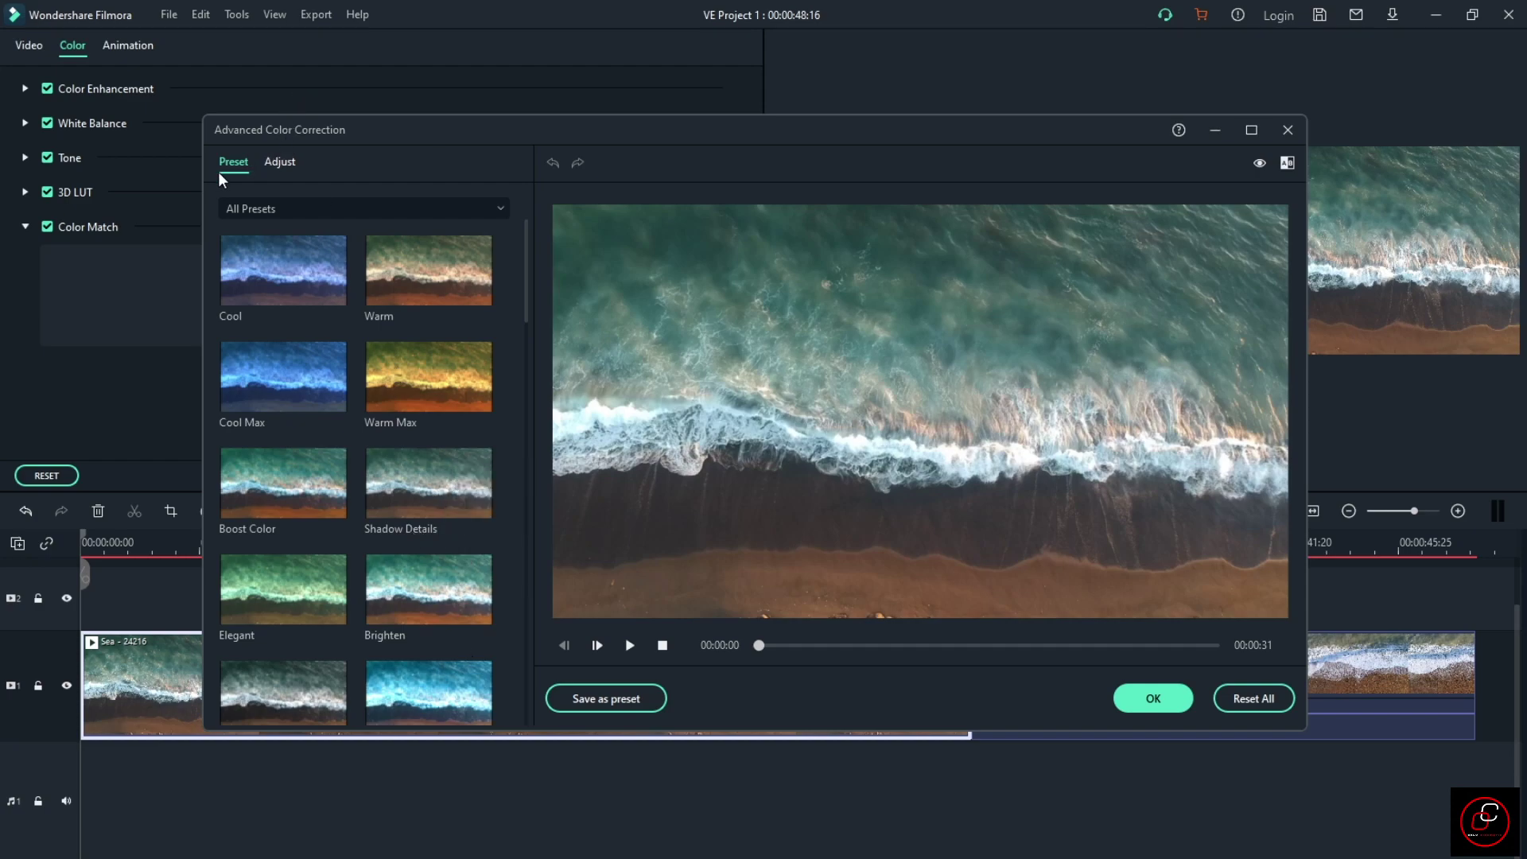
{"action": "left_click", "coordinate": [279, 161]}
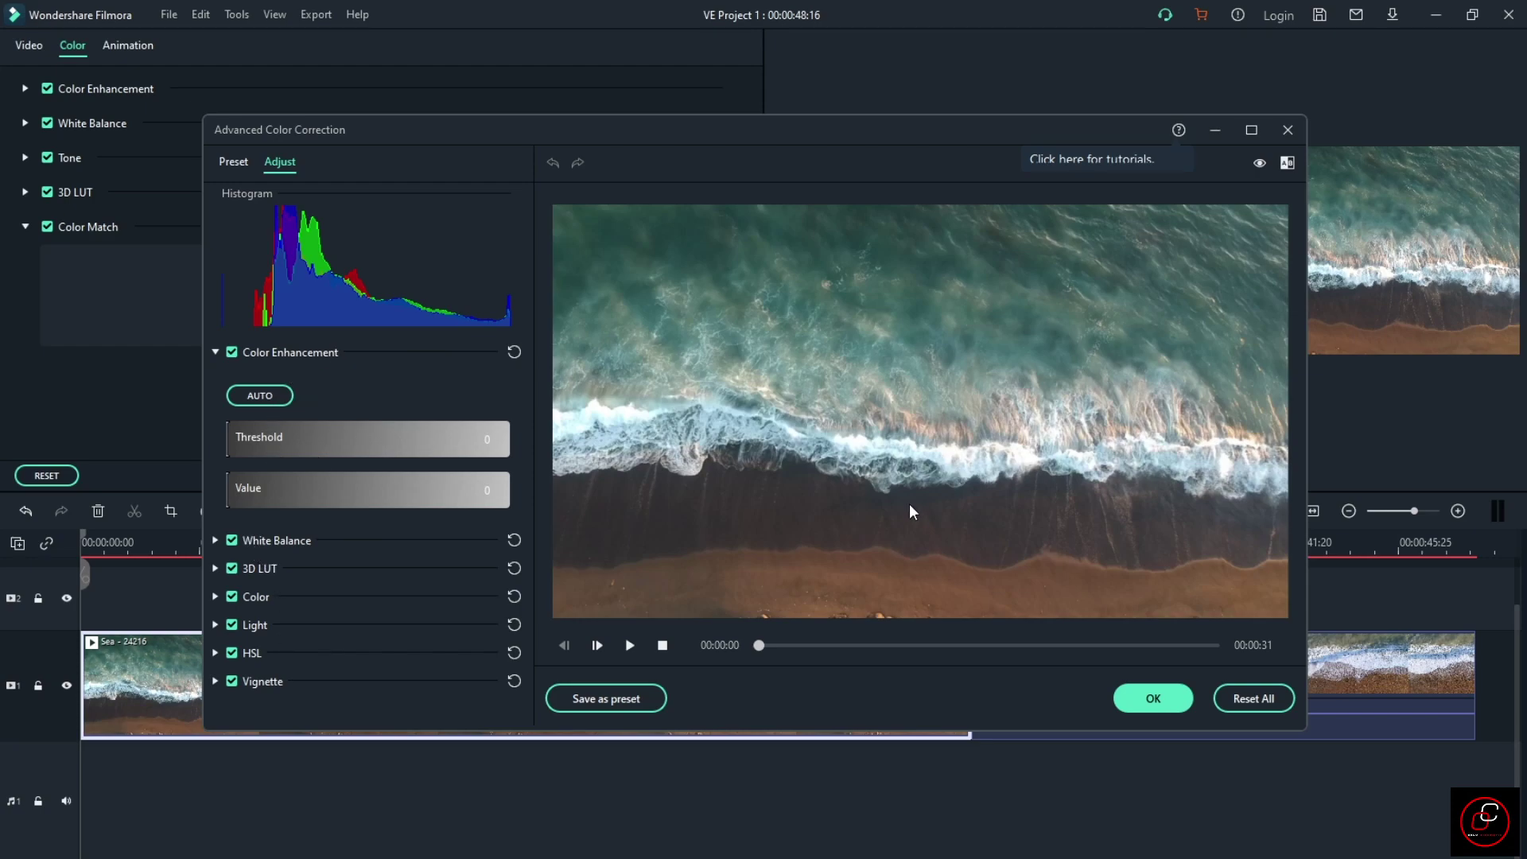
{"action": "left_click", "coordinate": [234, 161]}
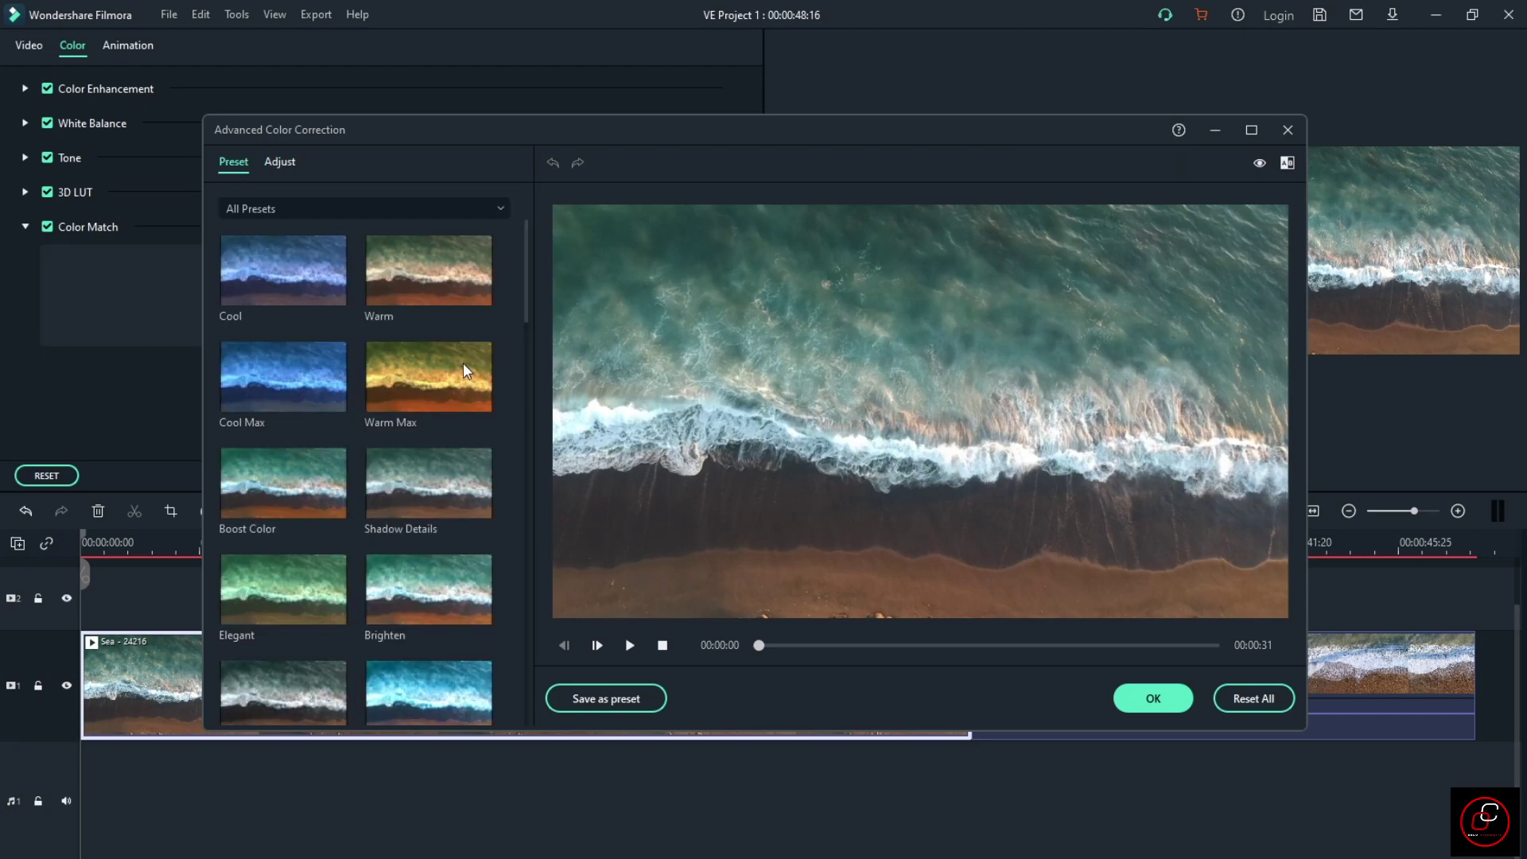
{"action": "left_click", "coordinate": [441, 262]}
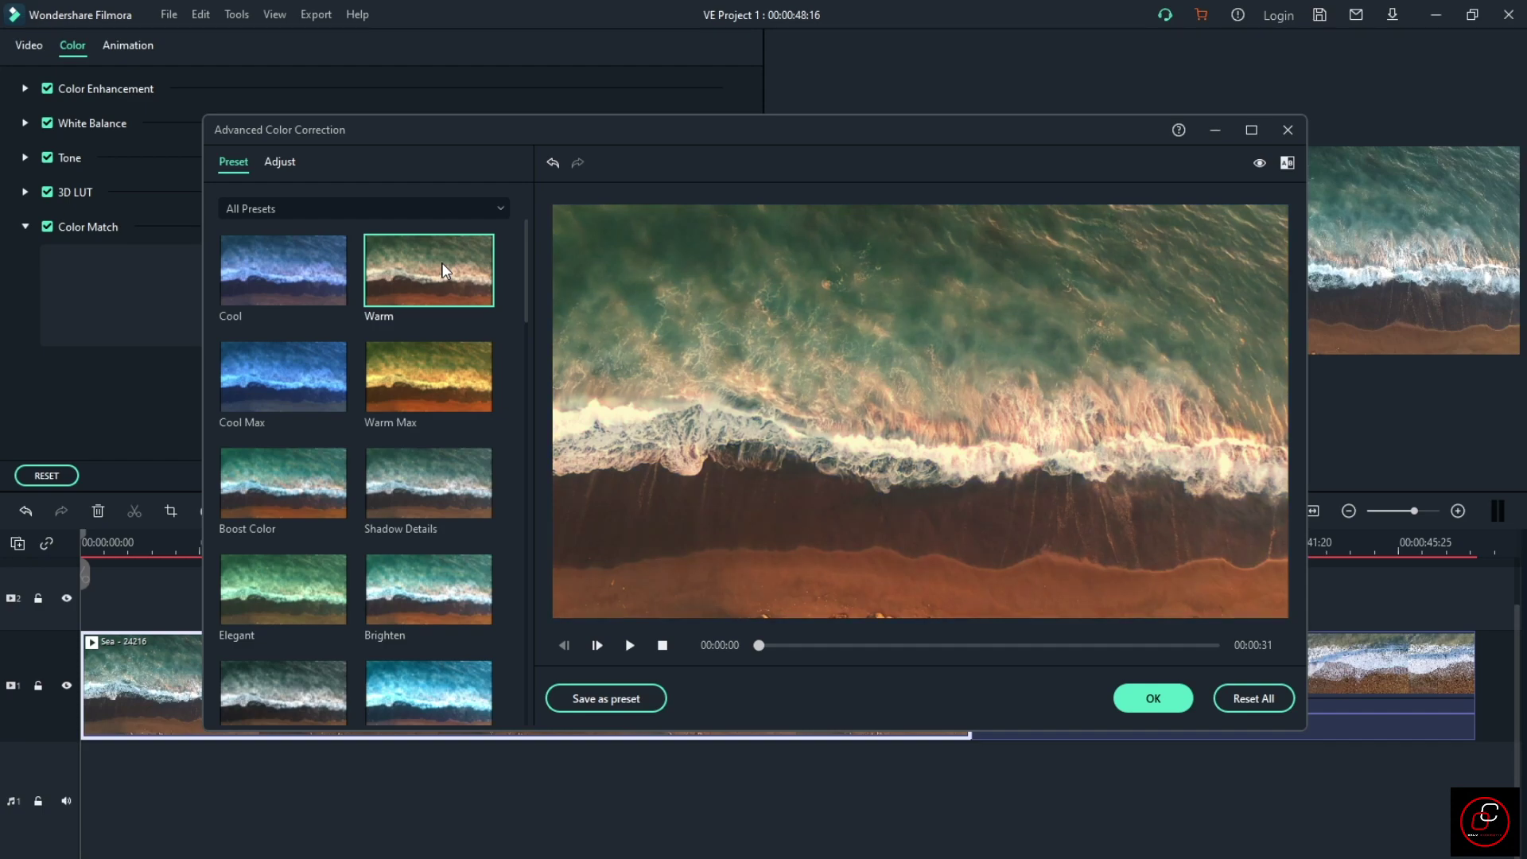
{"action": "left_click", "coordinate": [1153, 700]}
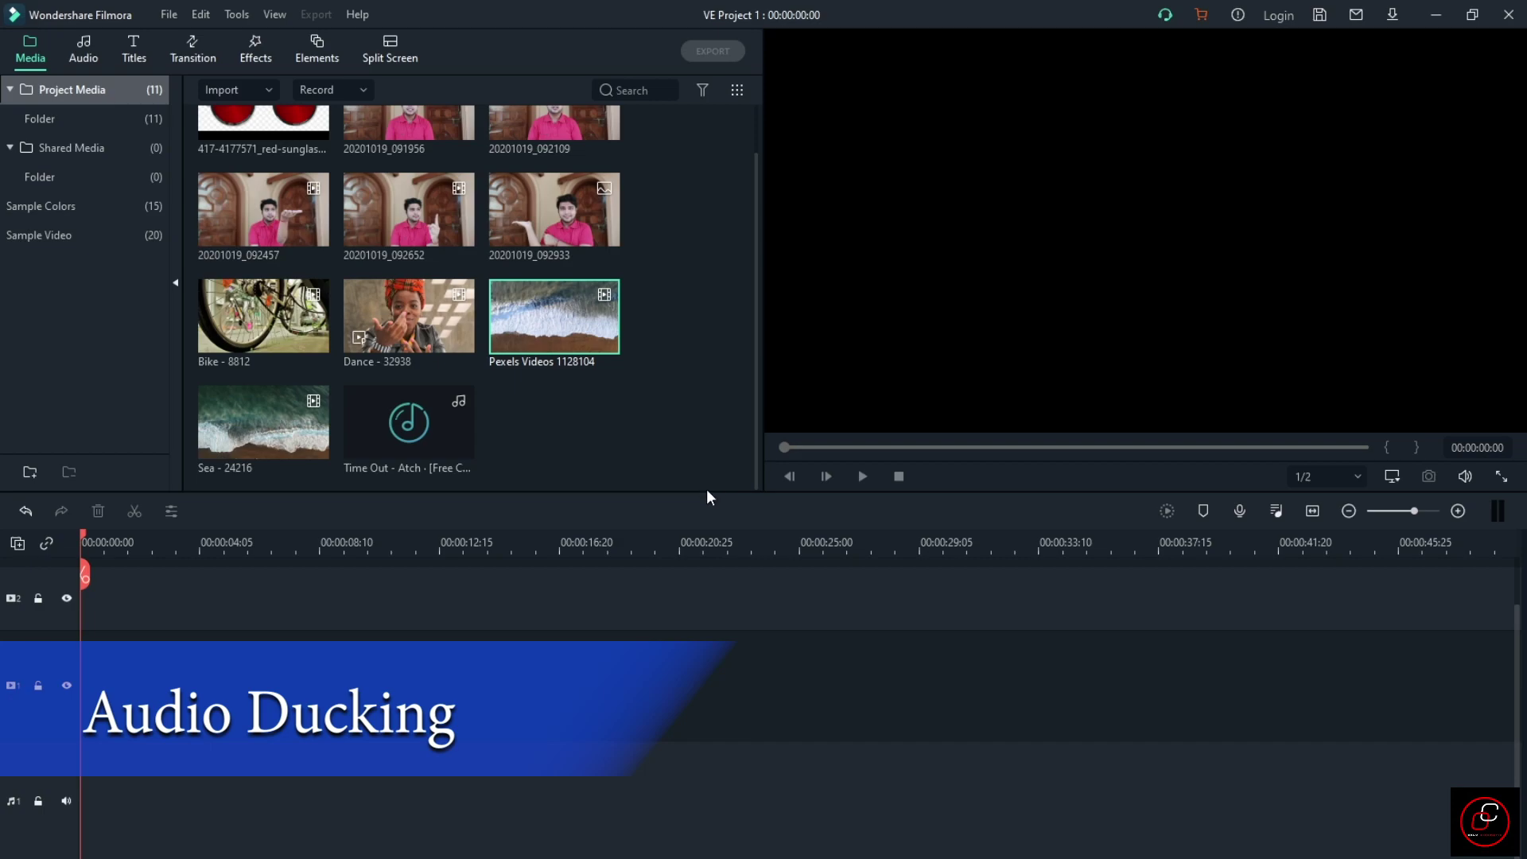
Place the 20201019_091956 clip at the start of the video track and the Time Out - Atch music on the audio track below.
{"action": "scroll", "coordinate": [441, 179], "scroll_direction": "up", "scroll_amount": 1}
{"action": "left_click_drag", "start_coordinate": [439, 176], "coordinate": [156, 719]}
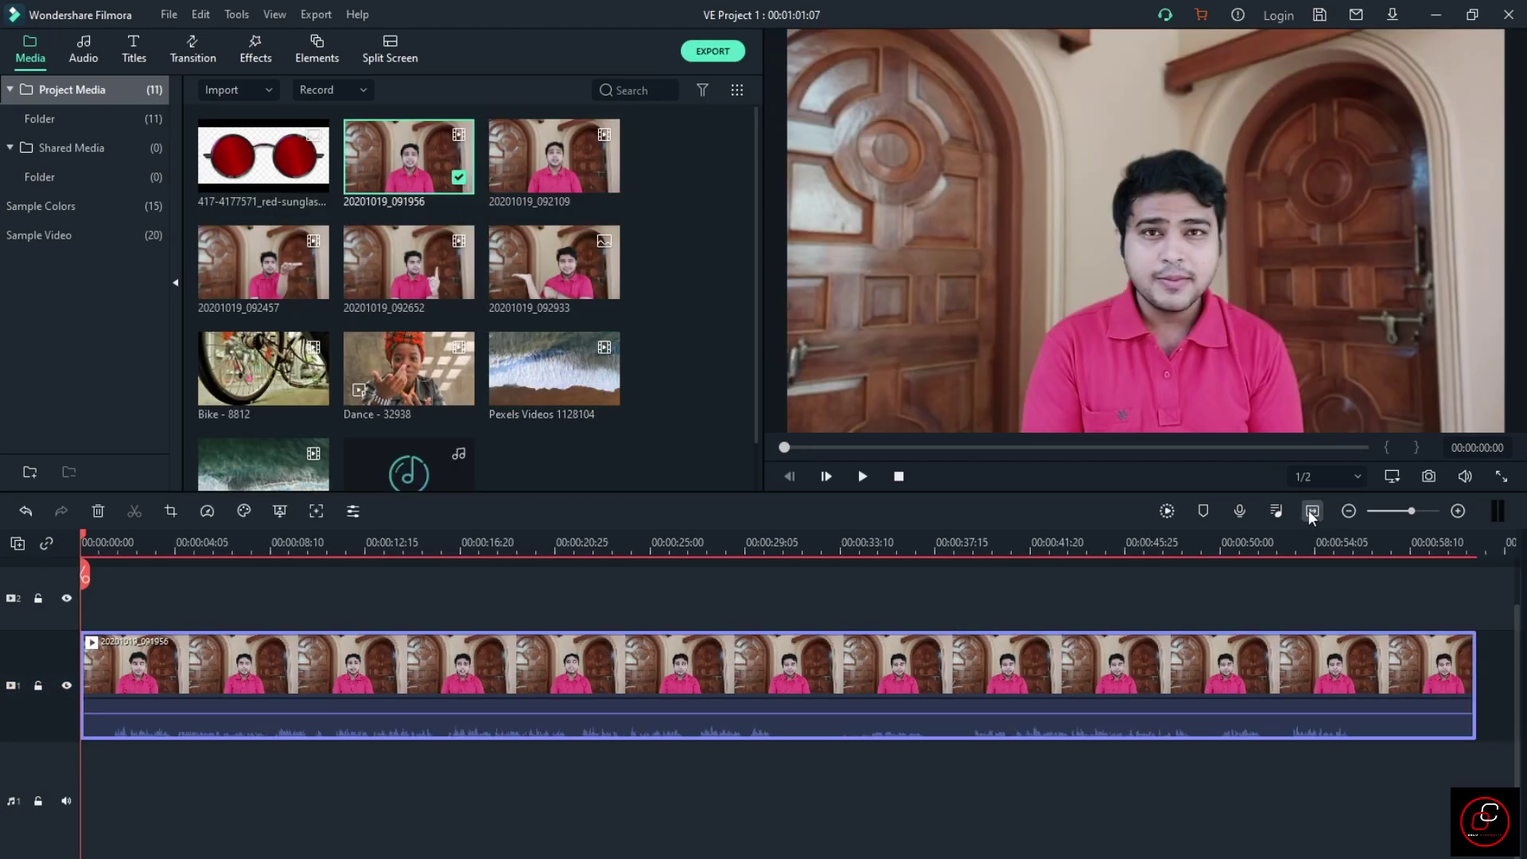
{"action": "left_click_drag", "start_coordinate": [426, 455], "coordinate": [76, 759]}
Raise the 20201019_091956 clip's volume to 12 dB and split the clip at 00:00:08:20.
{"action": "left_click_drag", "start_coordinate": [405, 714], "coordinate": [402, 703]}
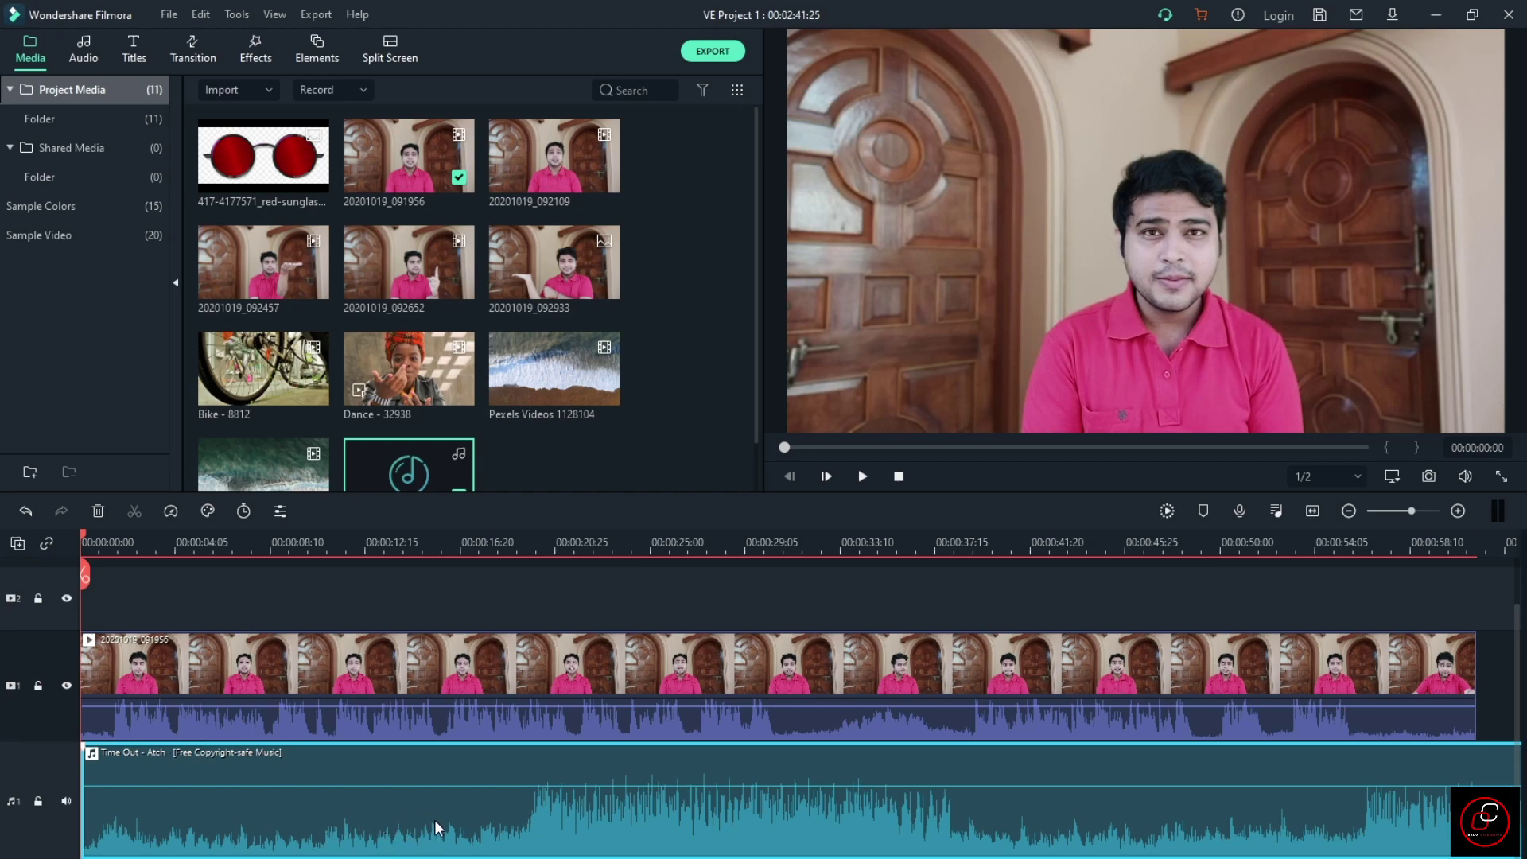
{"action": "left_click_drag", "start_coordinate": [83, 541], "coordinate": [278, 543]}
{"action": "left_click", "coordinate": [277, 577]}
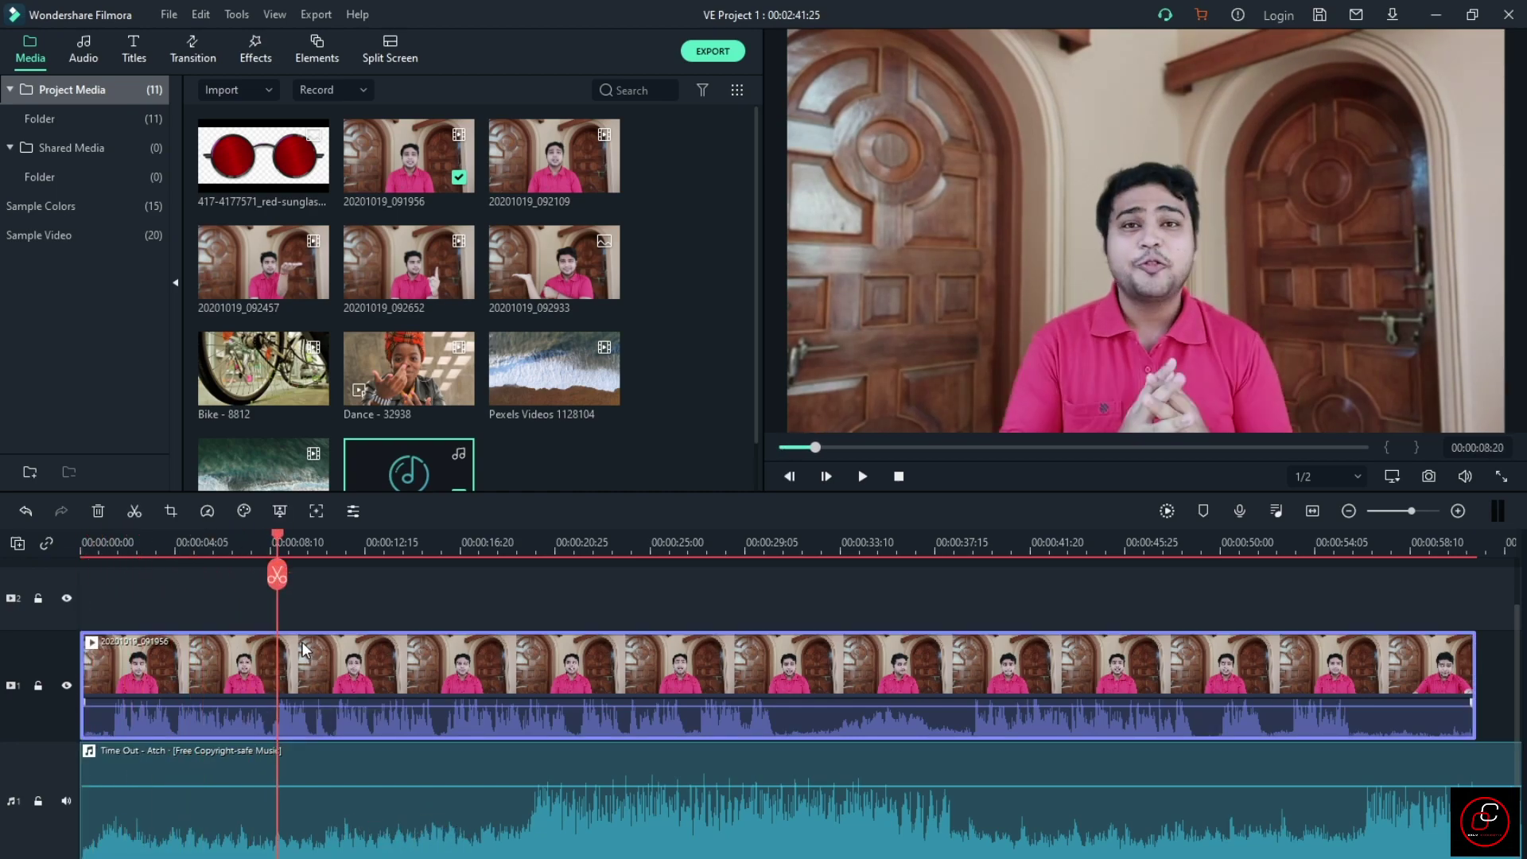
{"action": "left_click", "coordinate": [277, 574]}
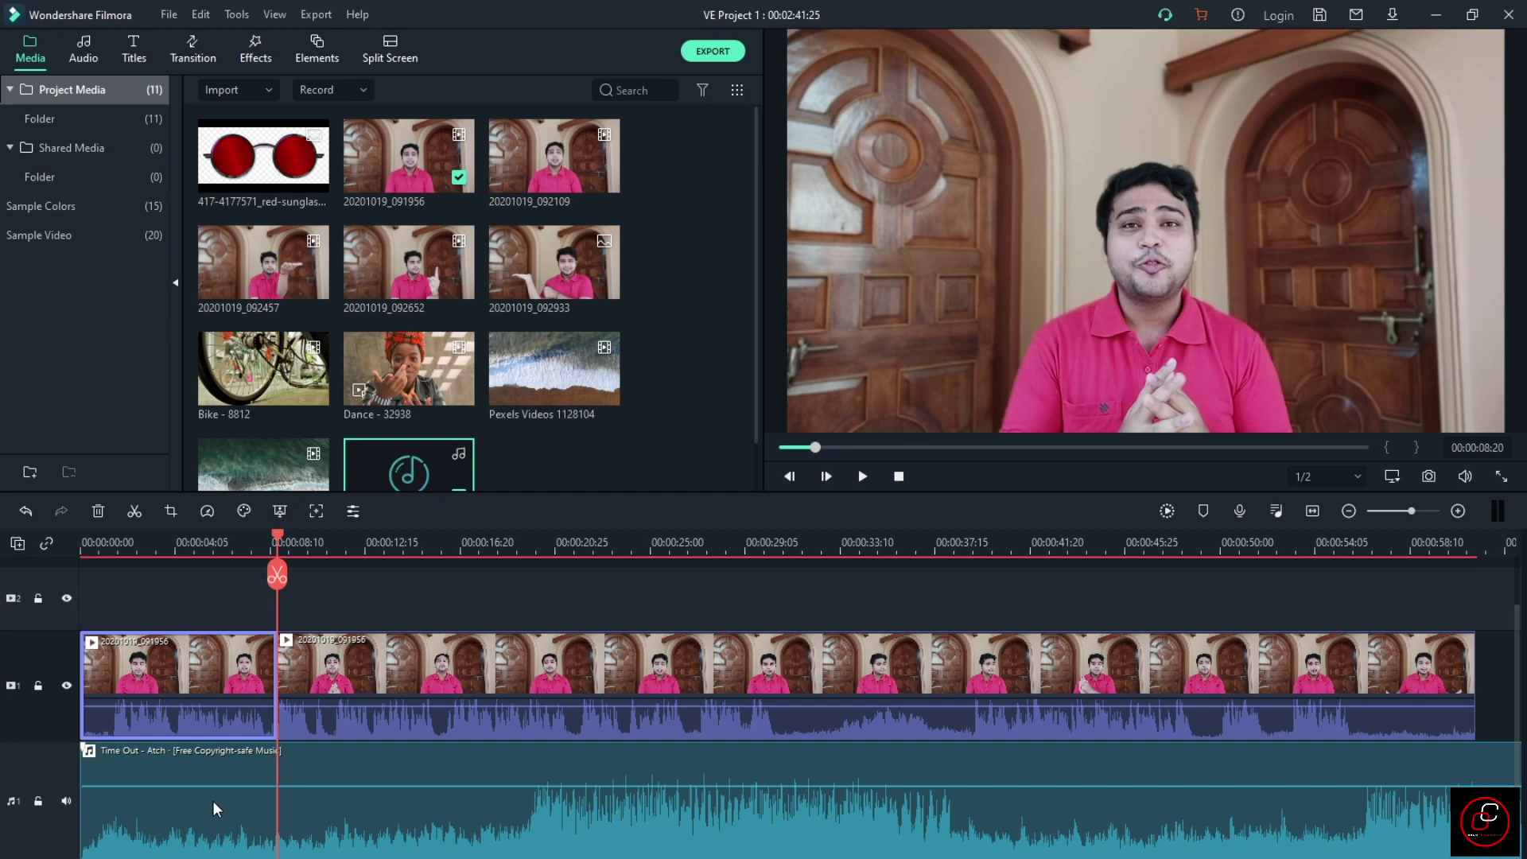
Enable audio ducking on the first segment of the 20201019_091956 clip to lower the volume of other clips.
{"action": "mouse_move", "coordinate": [198, 787]}
{"action": "double_click", "coordinate": [197, 665]}
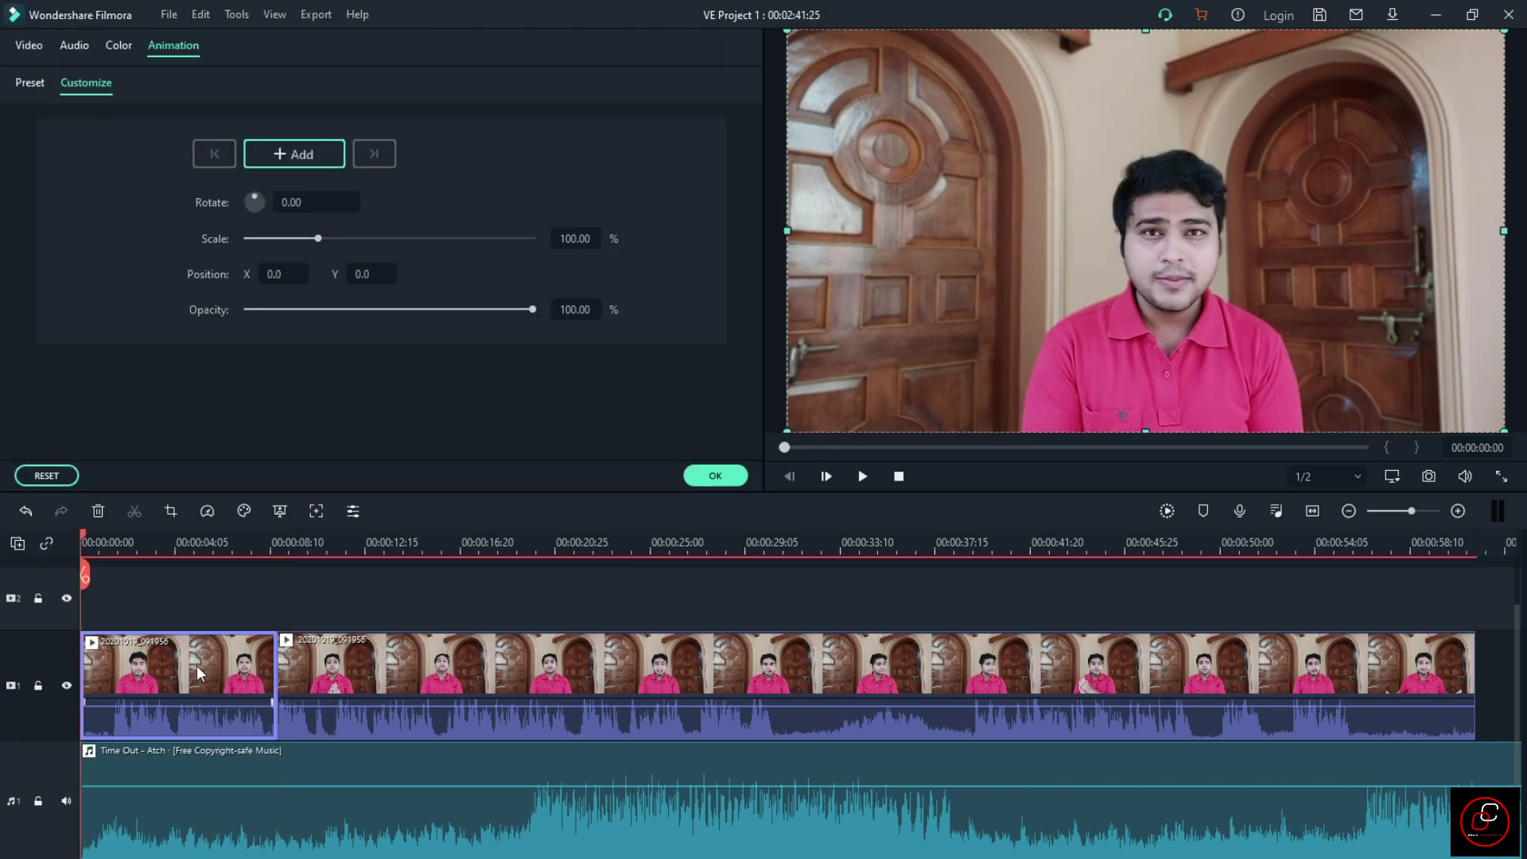
{"action": "left_click", "coordinate": [72, 45]}
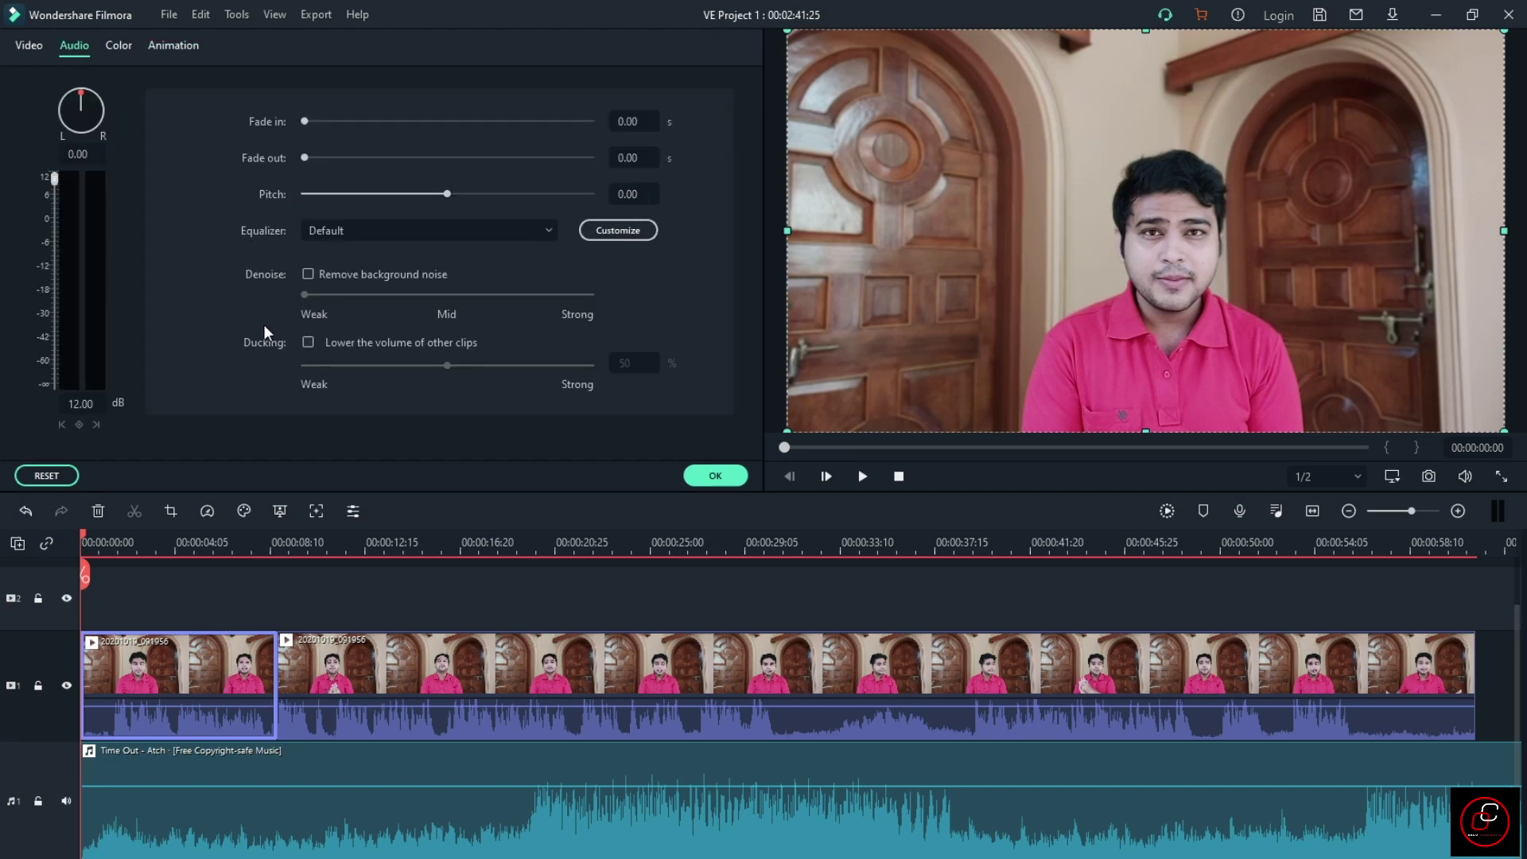
{"action": "left_click", "coordinate": [309, 342]}
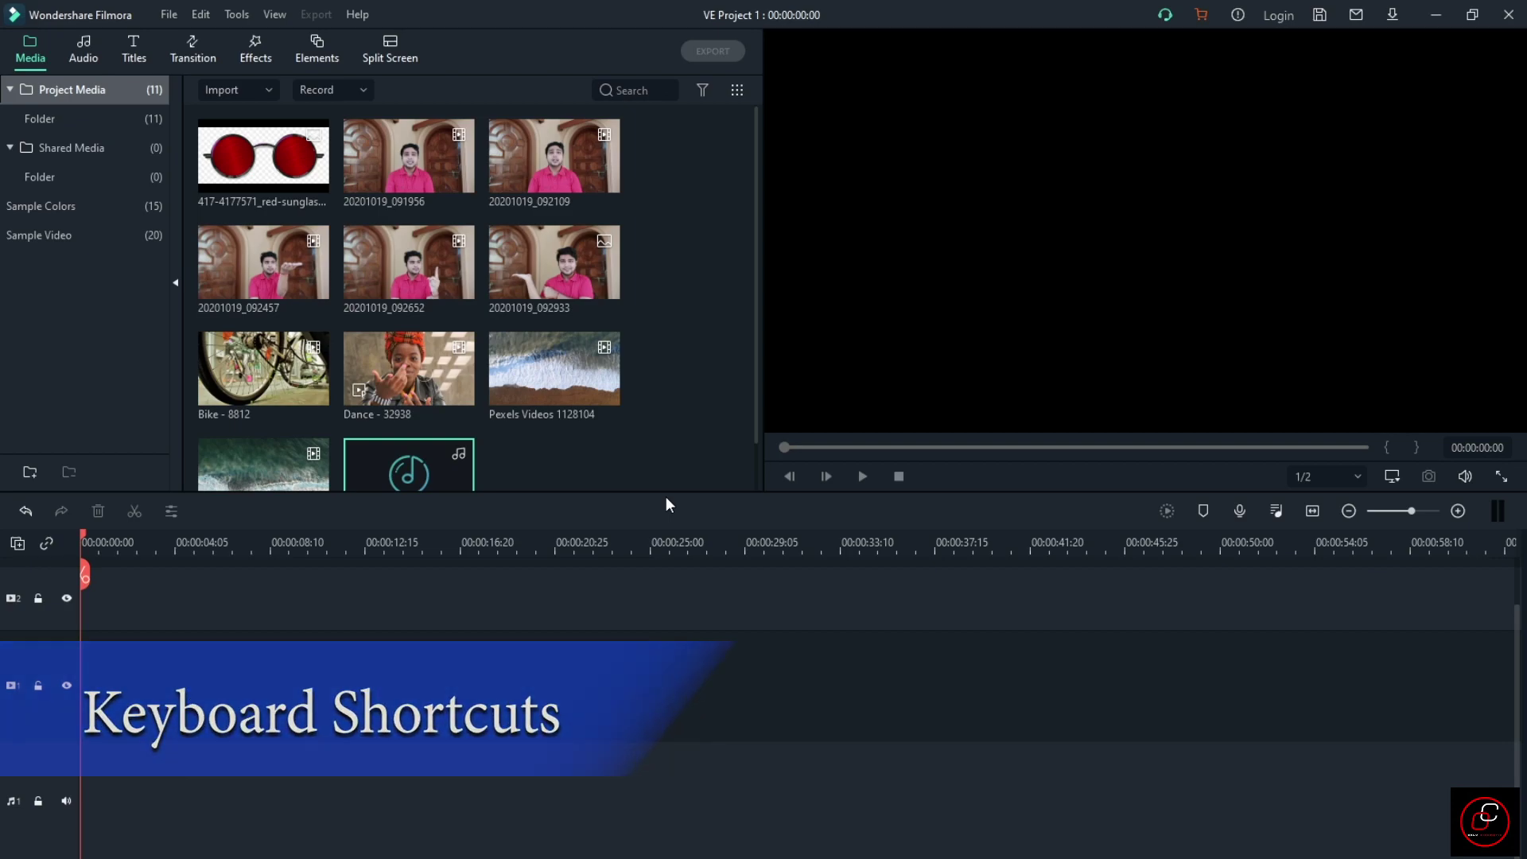
Review the keyboard shortcuts listed in the File and Edit categories.
{"action": "left_click", "coordinate": [168, 15]}
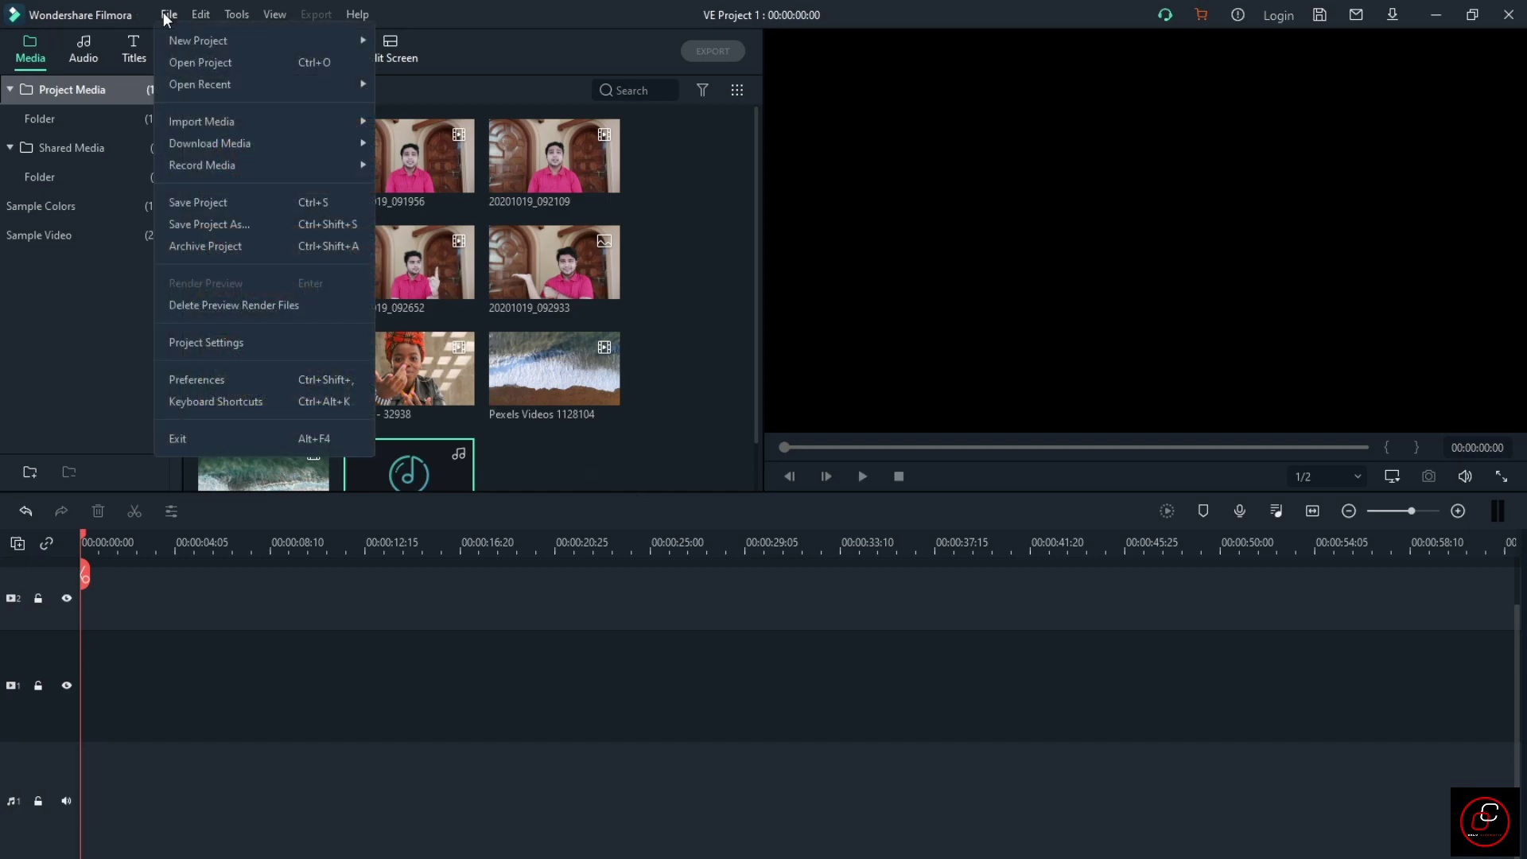
{"action": "left_click", "coordinate": [167, 16]}
{"action": "left_click", "coordinate": [167, 15]}
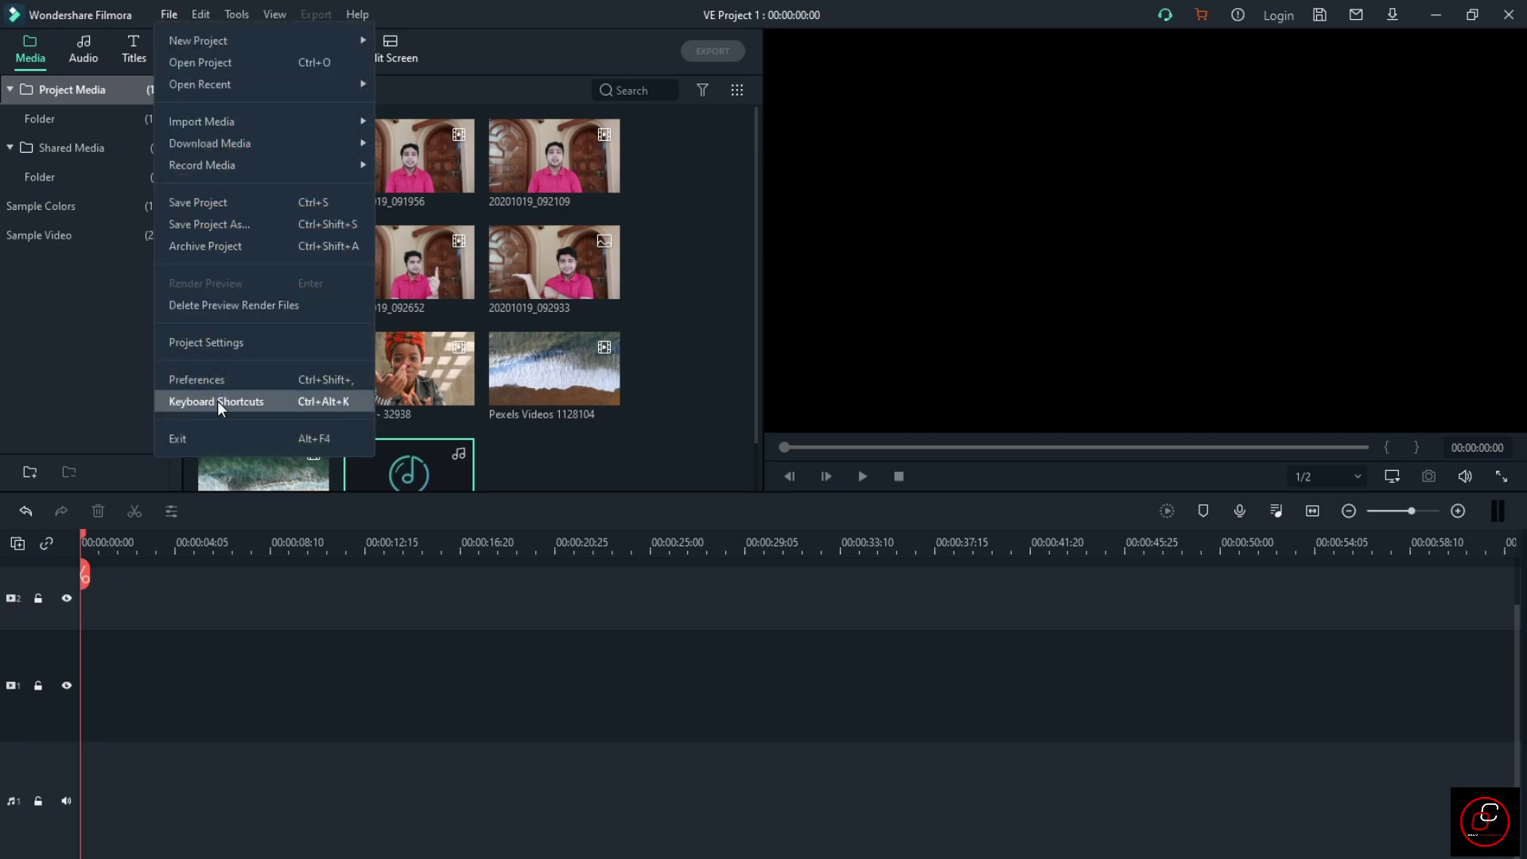
{"action": "left_click", "coordinate": [272, 402]}
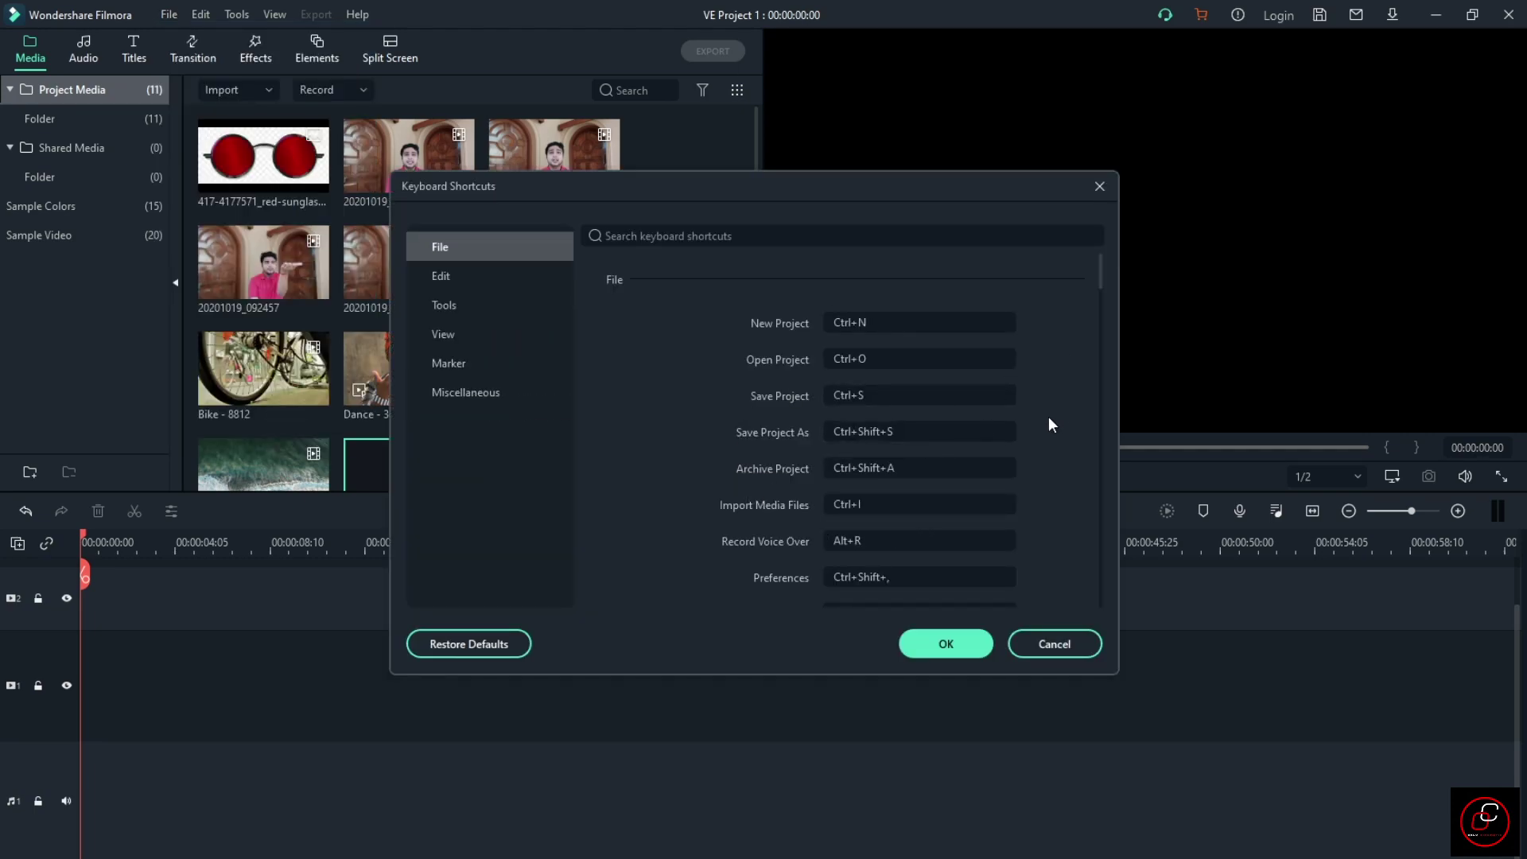
{"action": "left_click", "coordinate": [480, 284]}
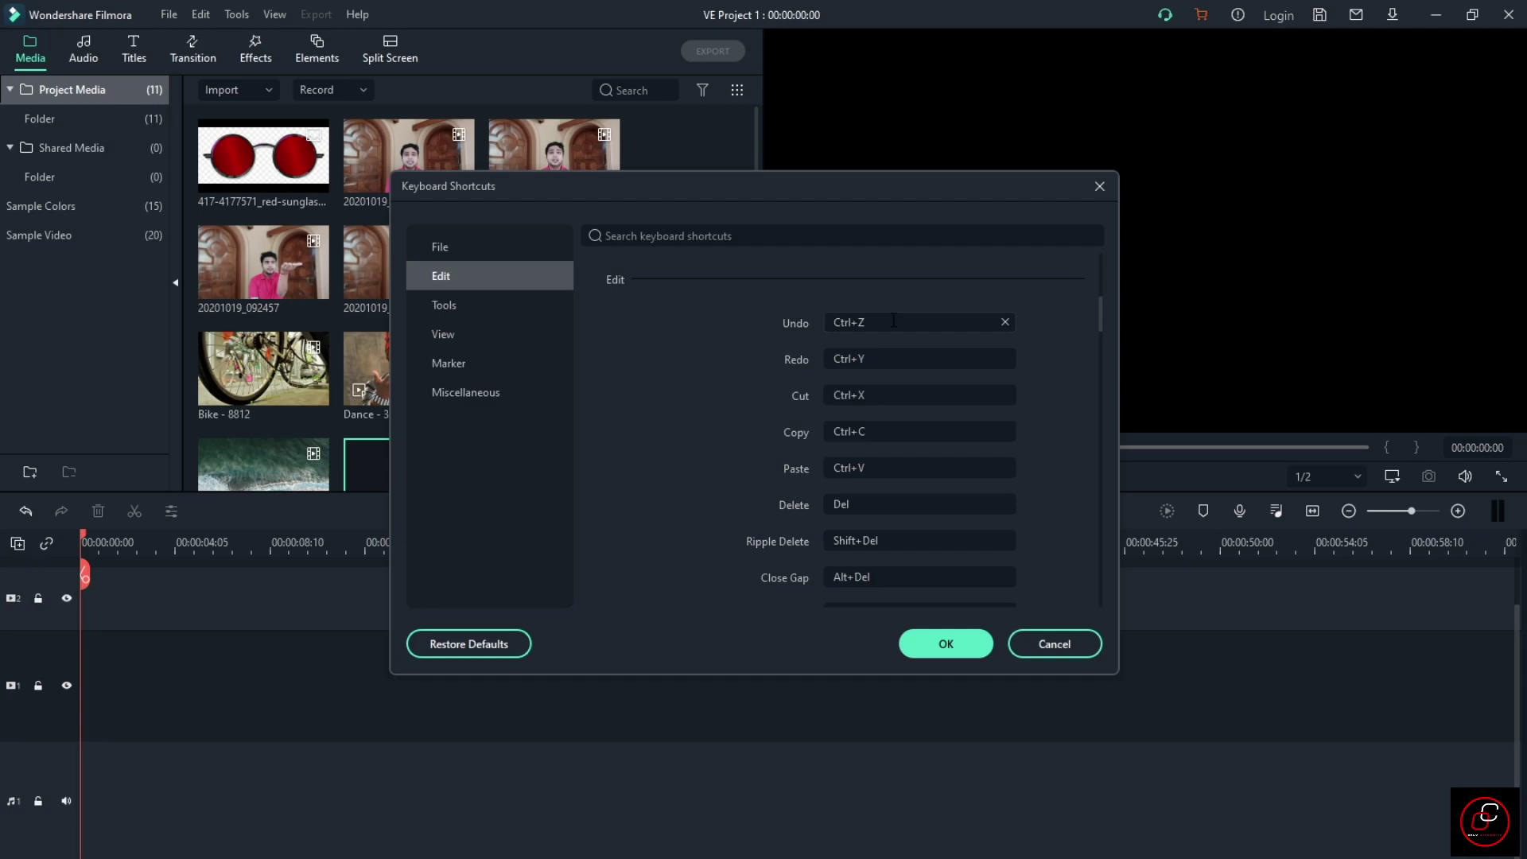
{"action": "left_click", "coordinate": [947, 643]}
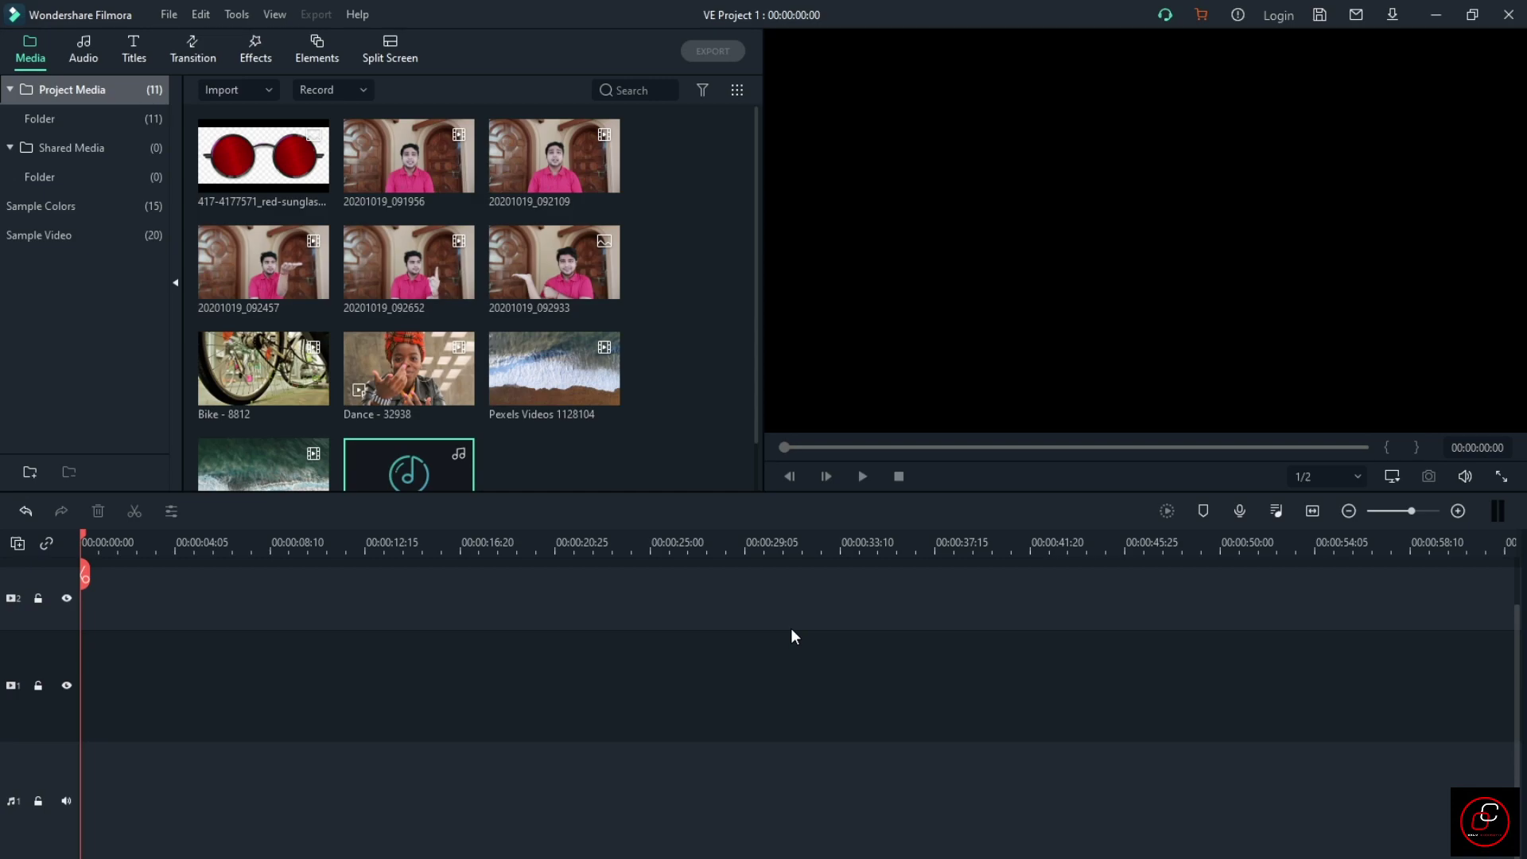
Try the Light Mode appearance in the preferences, switch back to Dark Mode and discard the changes.
{"action": "left_click", "coordinate": [168, 19]}
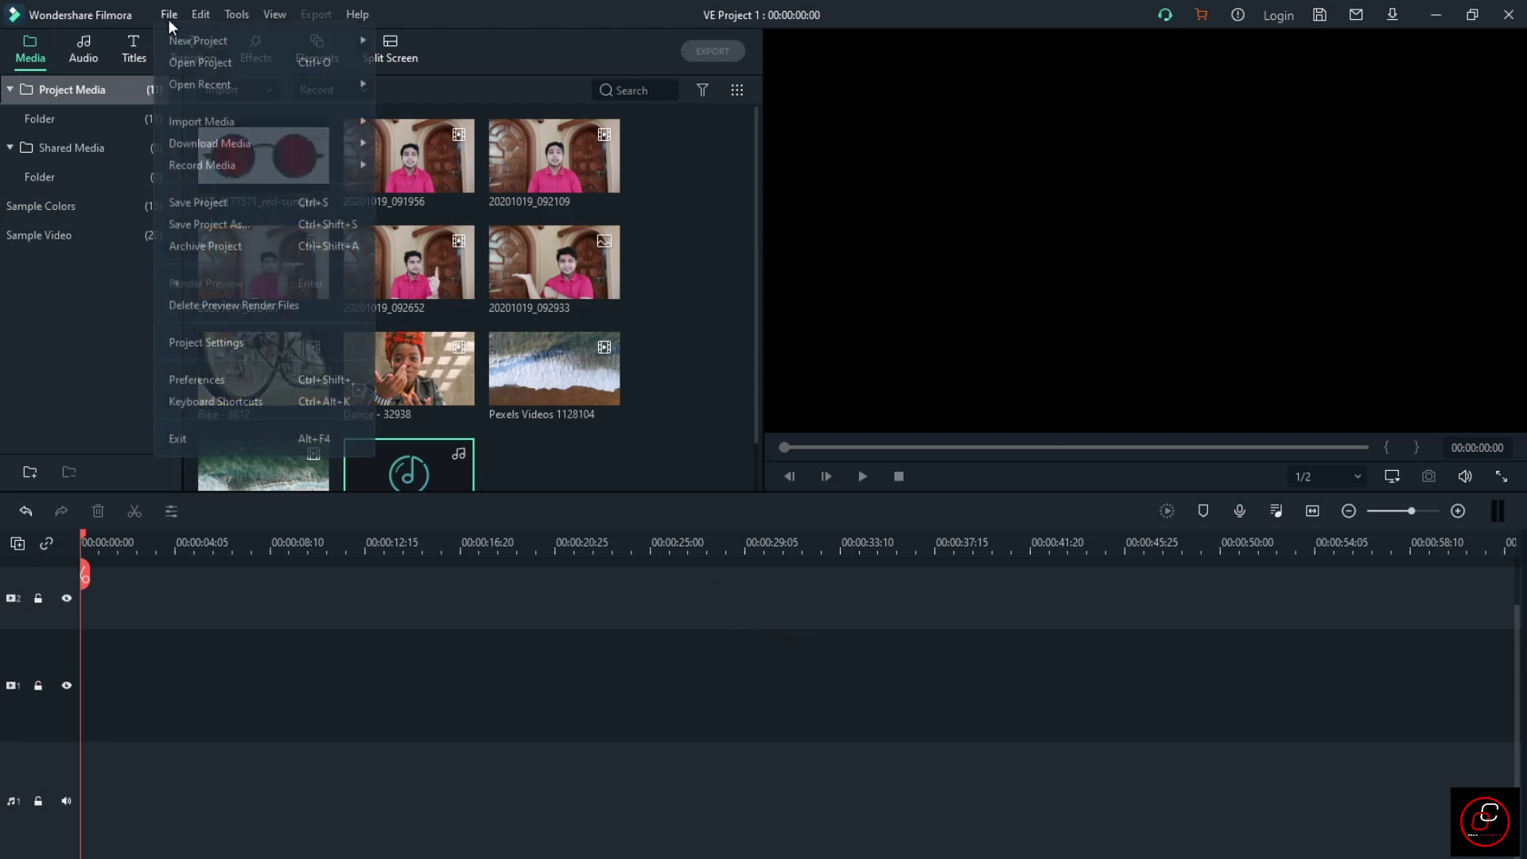
{"action": "left_click", "coordinate": [230, 383]}
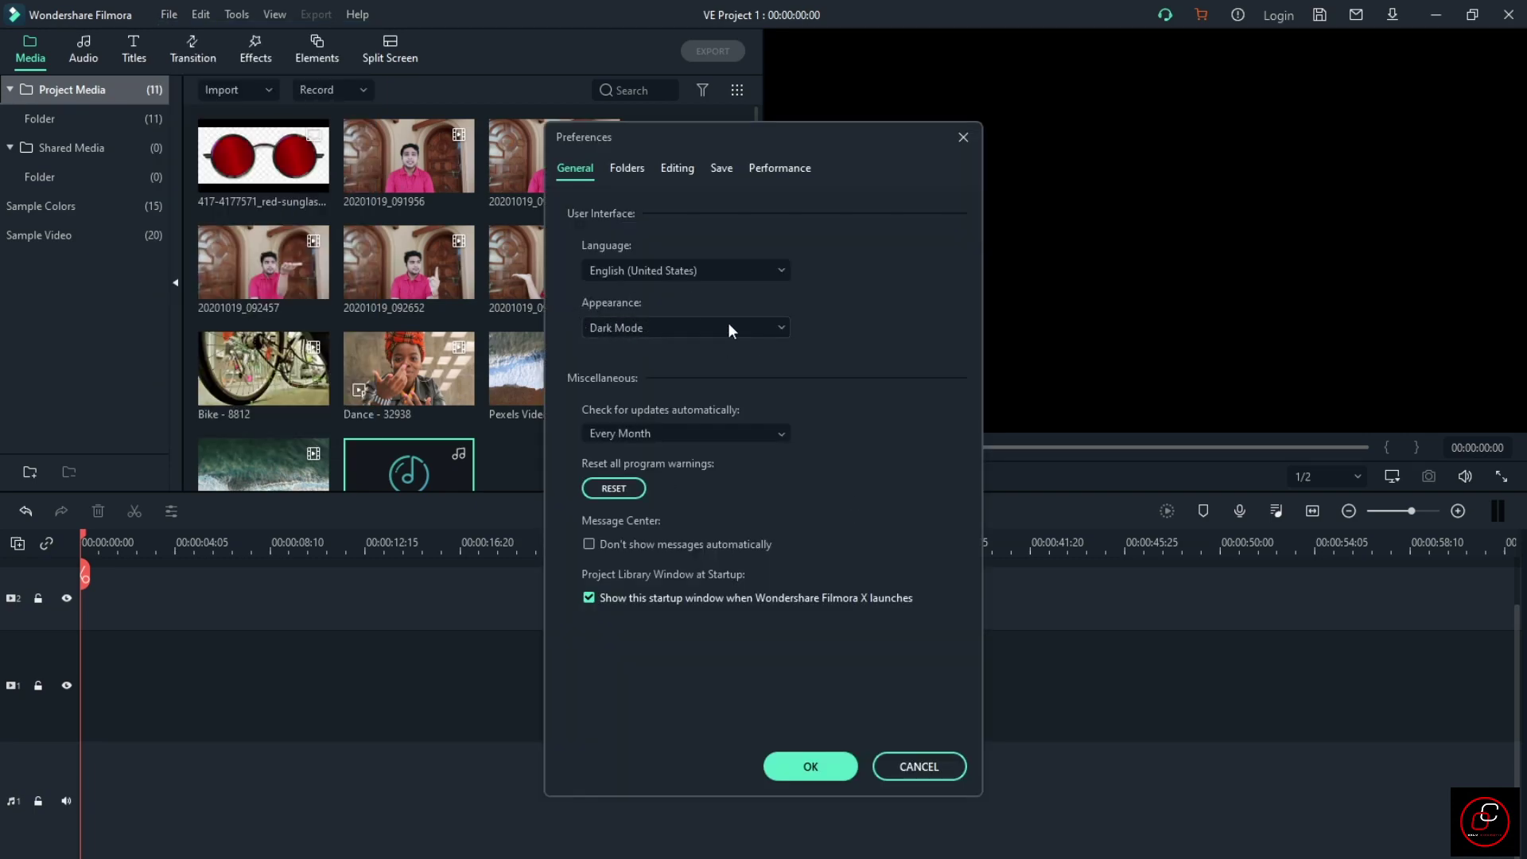
{"action": "left_click", "coordinate": [679, 332]}
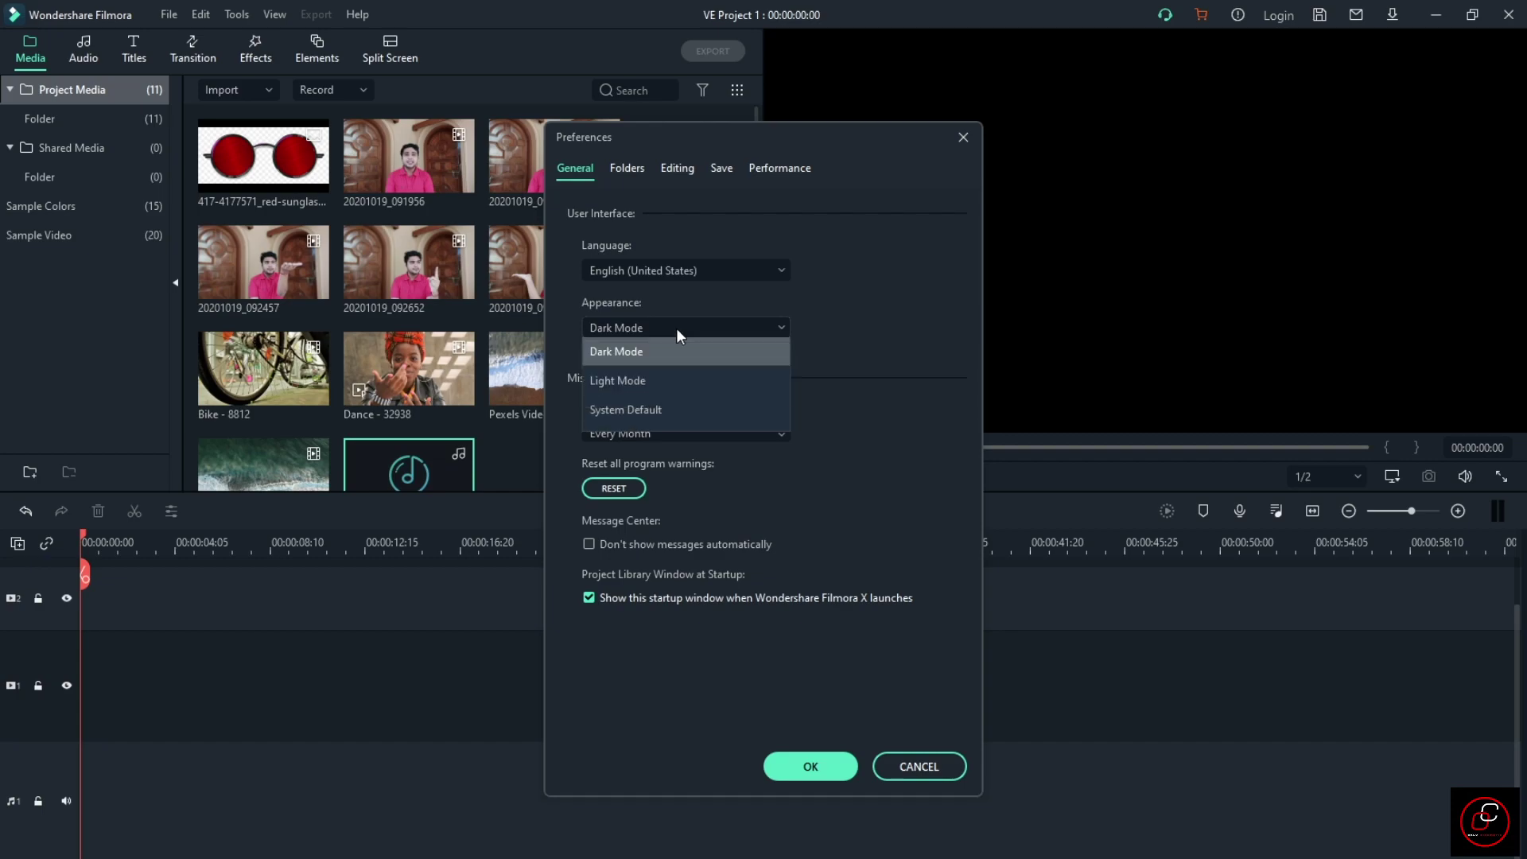
{"action": "left_click", "coordinate": [674, 384]}
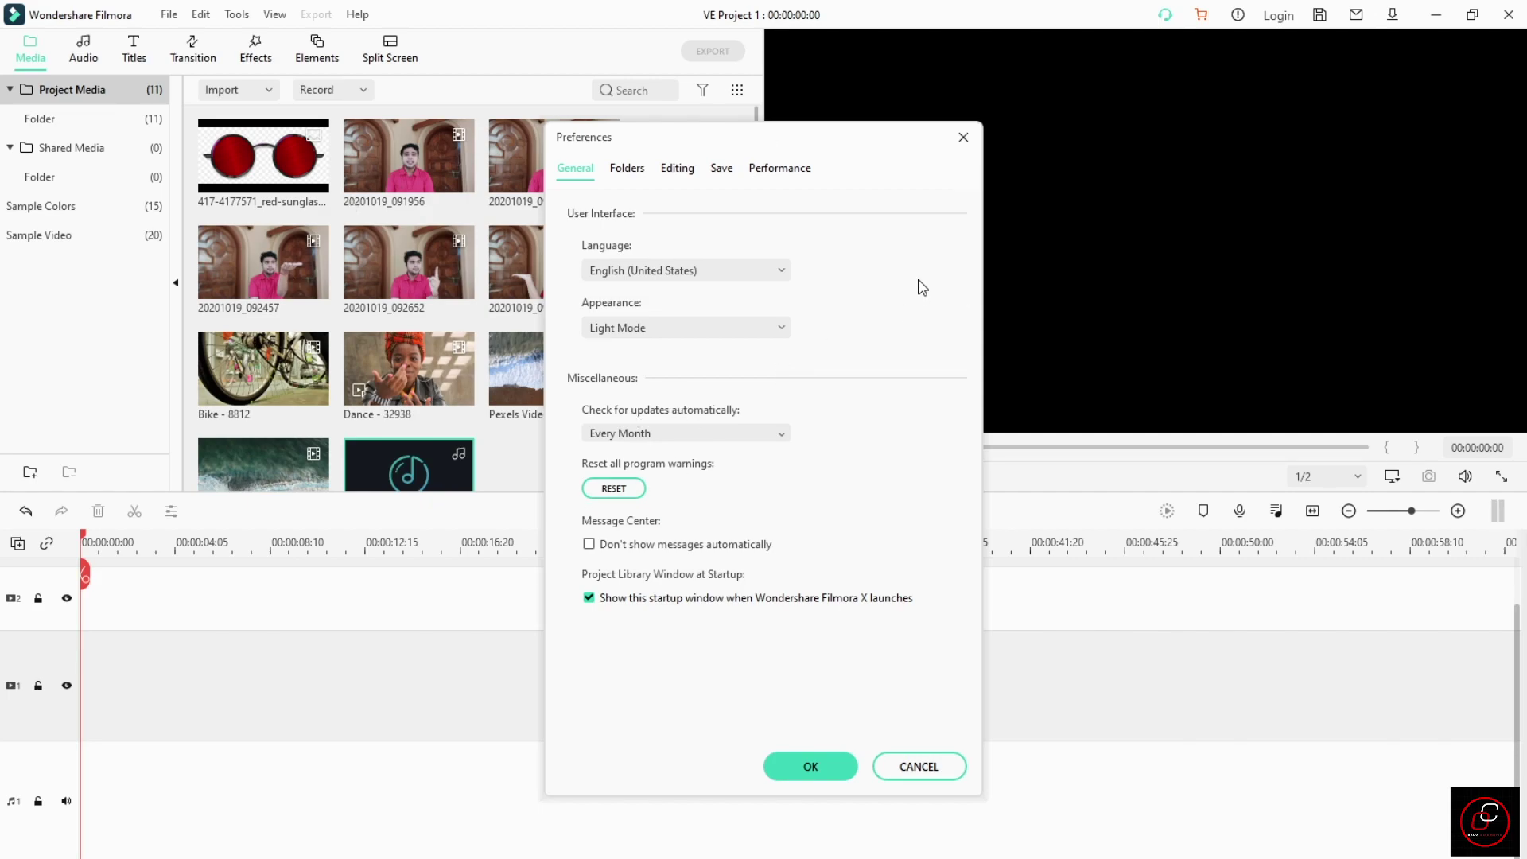
{"action": "left_click", "coordinate": [760, 335]}
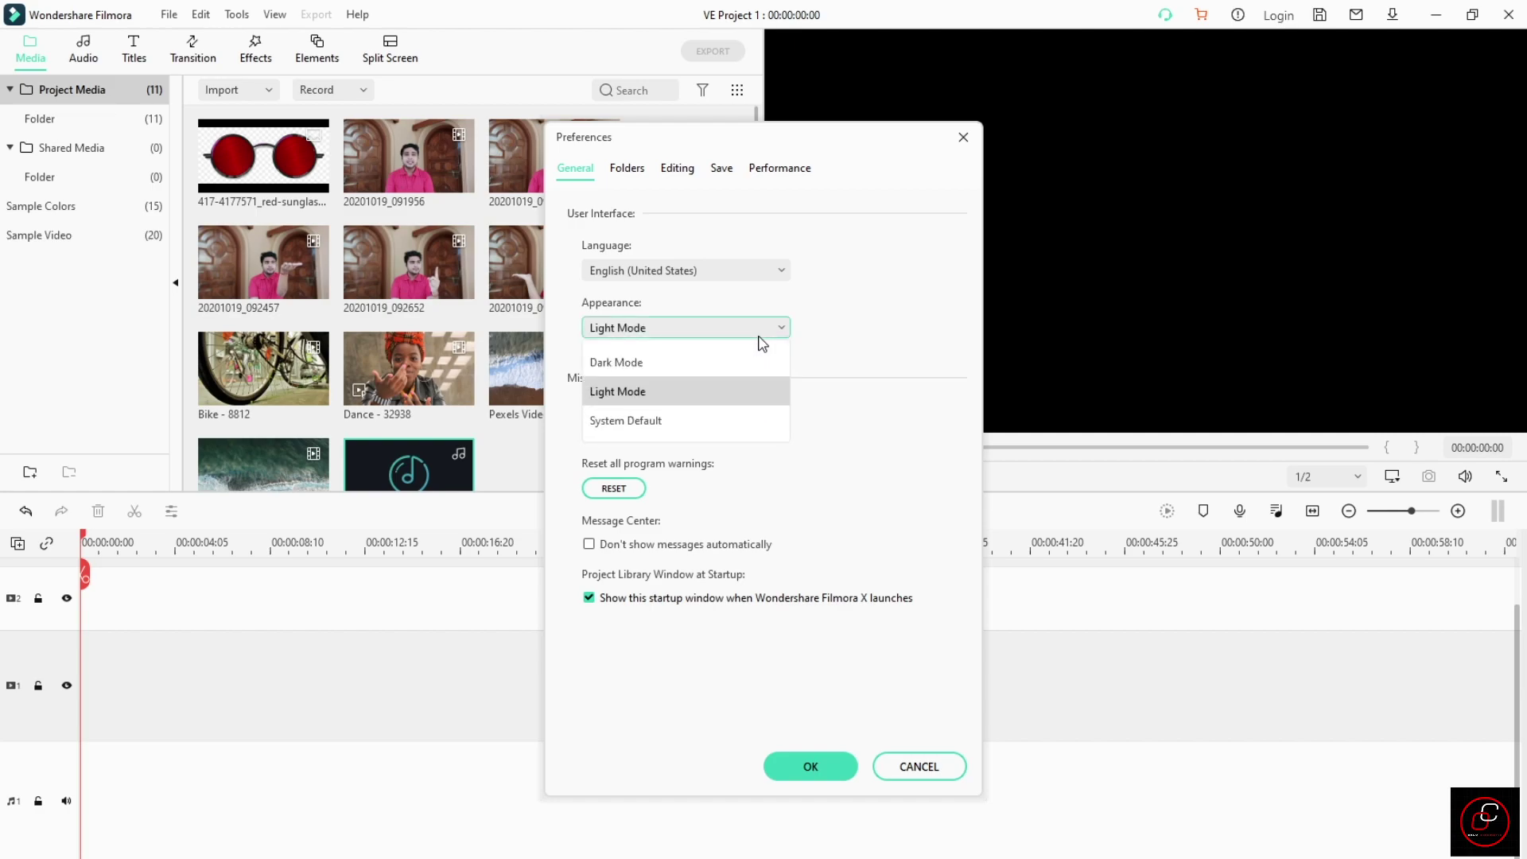
{"action": "left_click", "coordinate": [744, 358]}
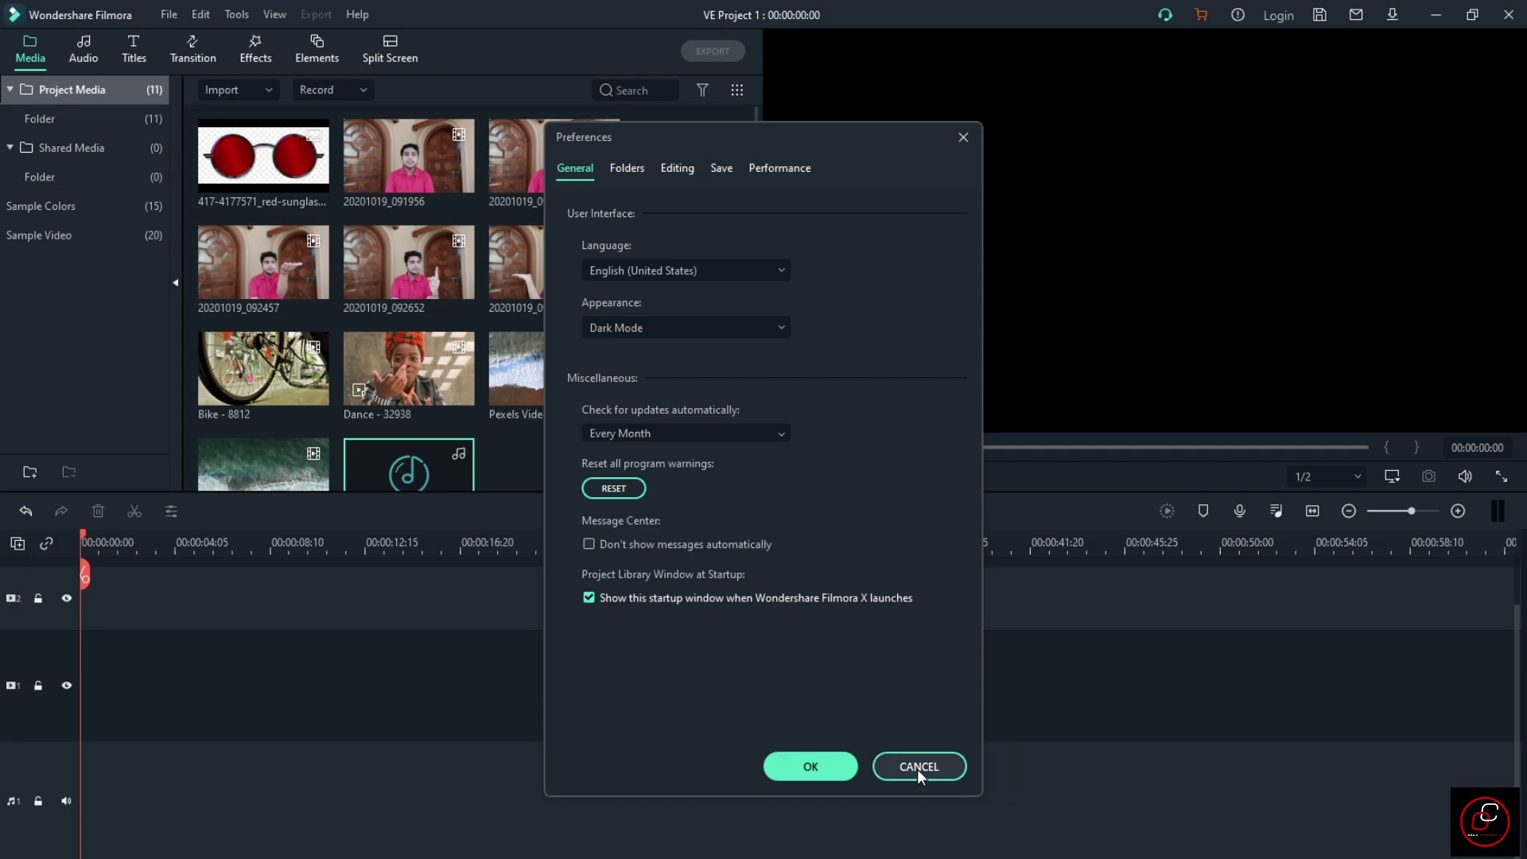
{"action": "left_click", "coordinate": [918, 768]}
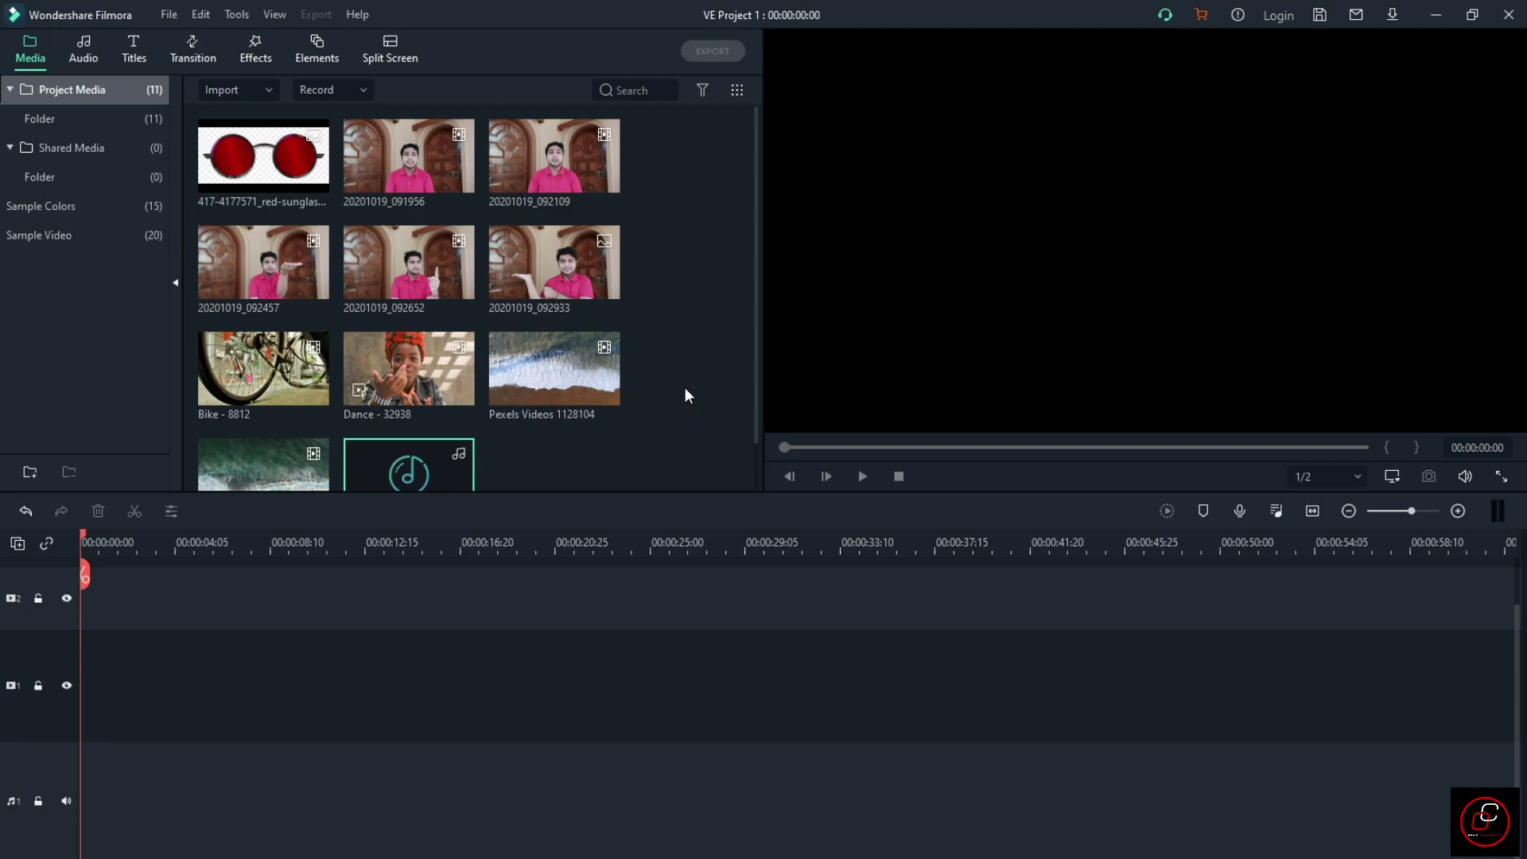
Place the Dance - 32938 clip at the start of the video track and preview it.
{"action": "scroll", "coordinate": [685, 388], "scroll_direction": "down", "scroll_amount": 1}
{"action": "left_click_drag", "start_coordinate": [439, 315], "coordinate": [70, 692]}
{"action": "left_click", "coordinate": [668, 497]}
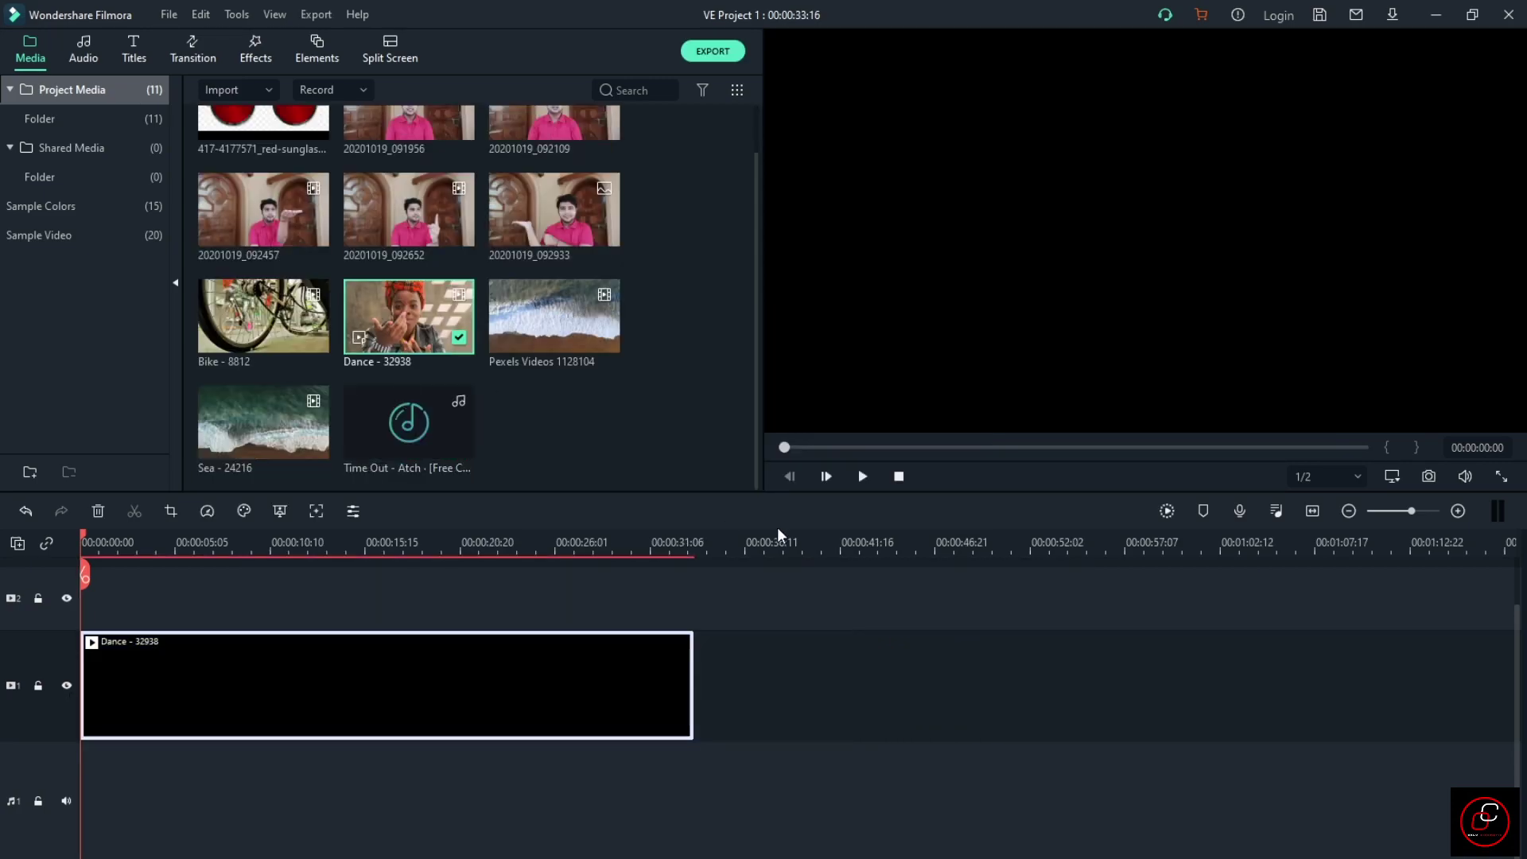
{"action": "left_click", "coordinate": [862, 477]}
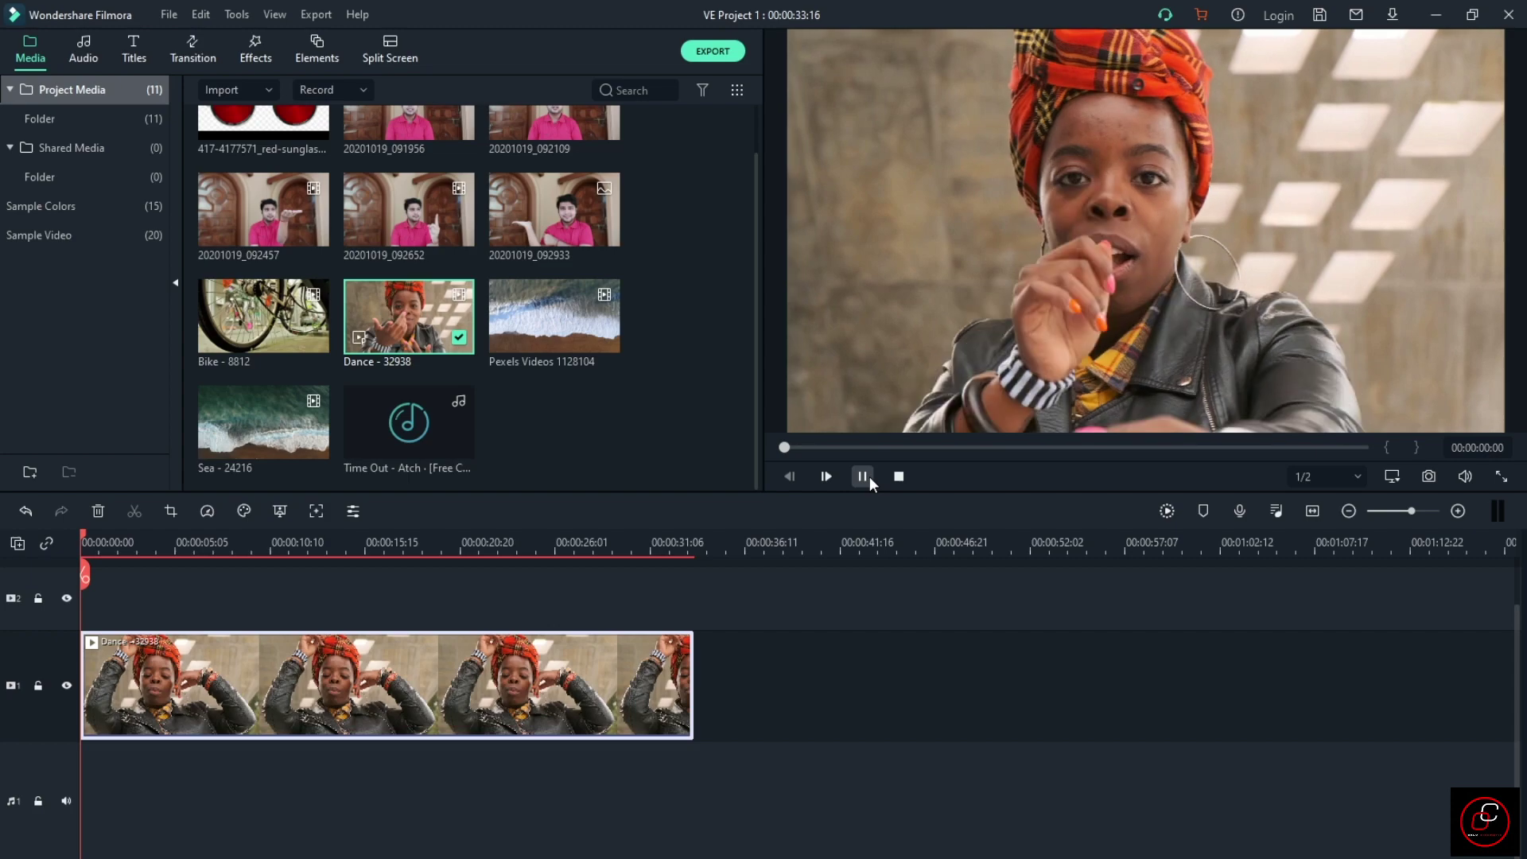
{"action": "left_click", "coordinate": [384, 542]}
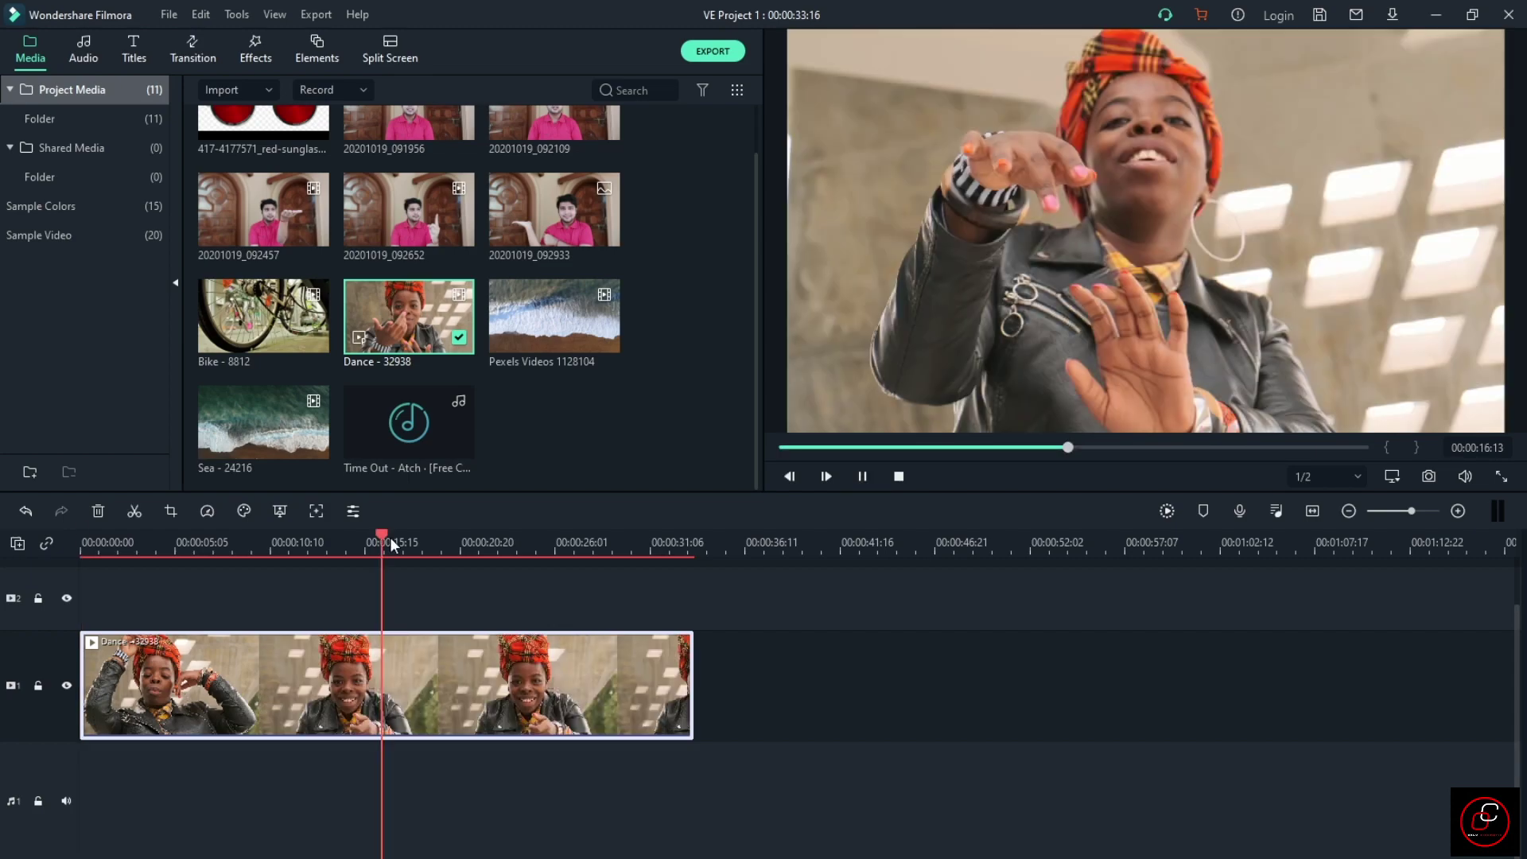
{"action": "key", "text": "ctrl+/"}
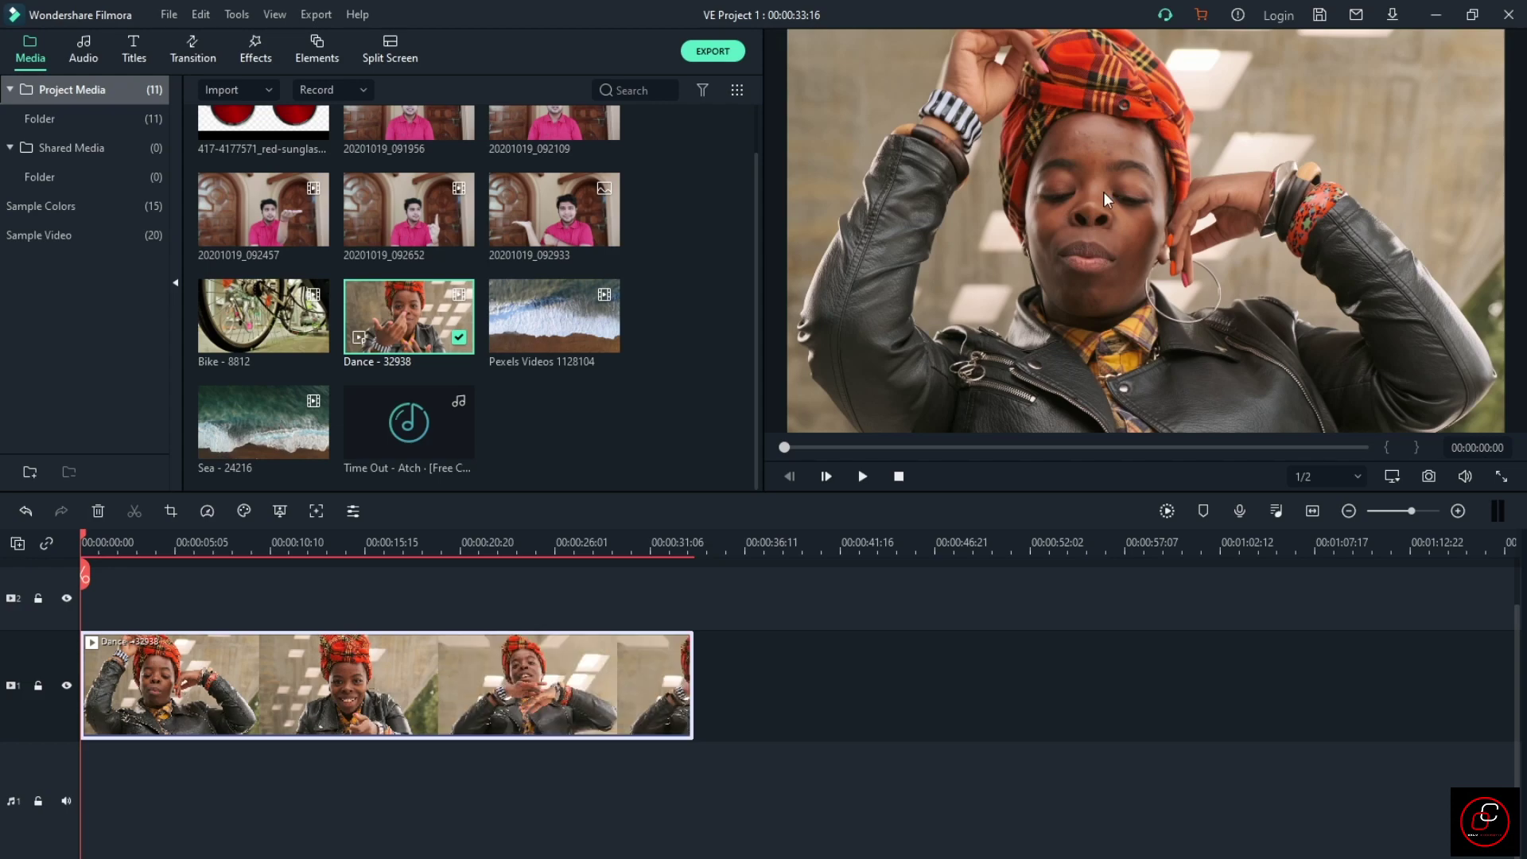
Add the red sunglasses image on the track above the Dance clip and extend it to the clip's full length.
{"action": "scroll", "coordinate": [680, 327], "scroll_direction": "up", "scroll_amount": 2}
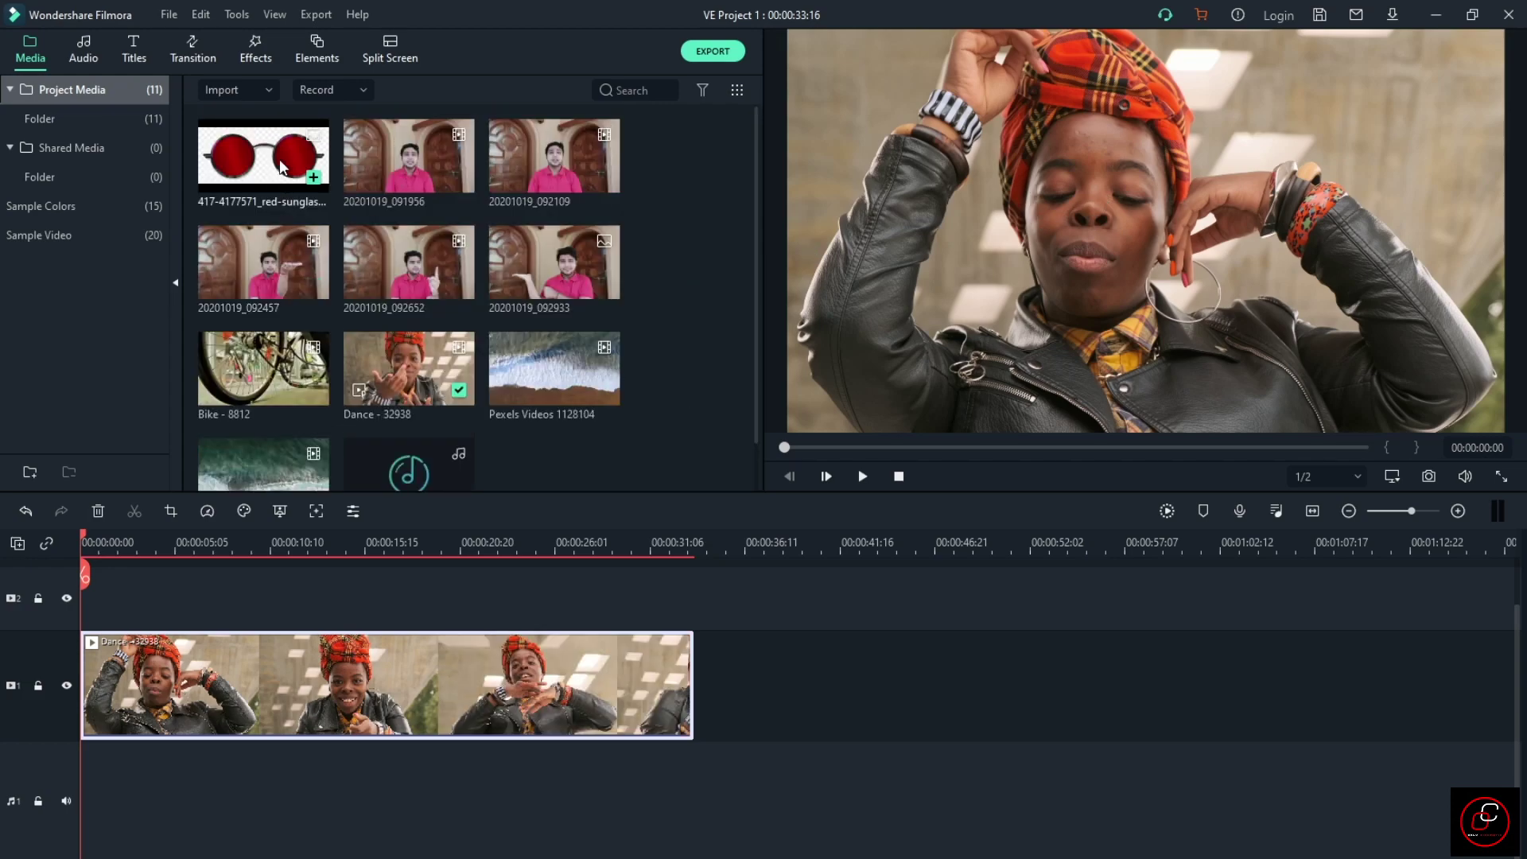
{"action": "left_click_drag", "start_coordinate": [280, 167], "coordinate": [37, 613]}
{"action": "left_click_drag", "start_coordinate": [169, 598], "coordinate": [622, 600]}
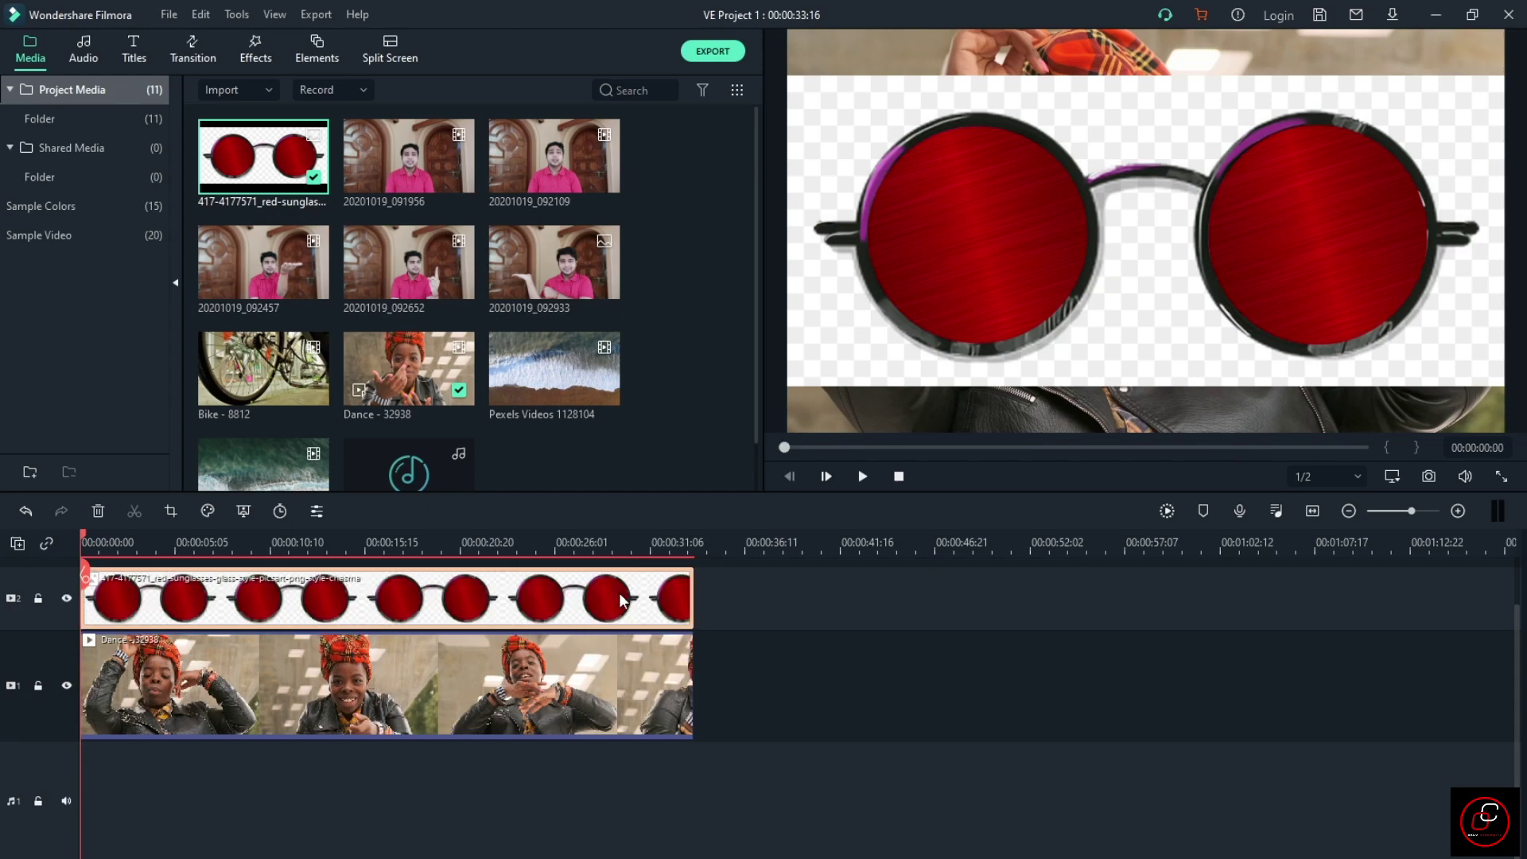
Set the sunglasses image's blending mode to Darken in its compositing settings.
{"action": "double_click", "coordinate": [618, 595]}
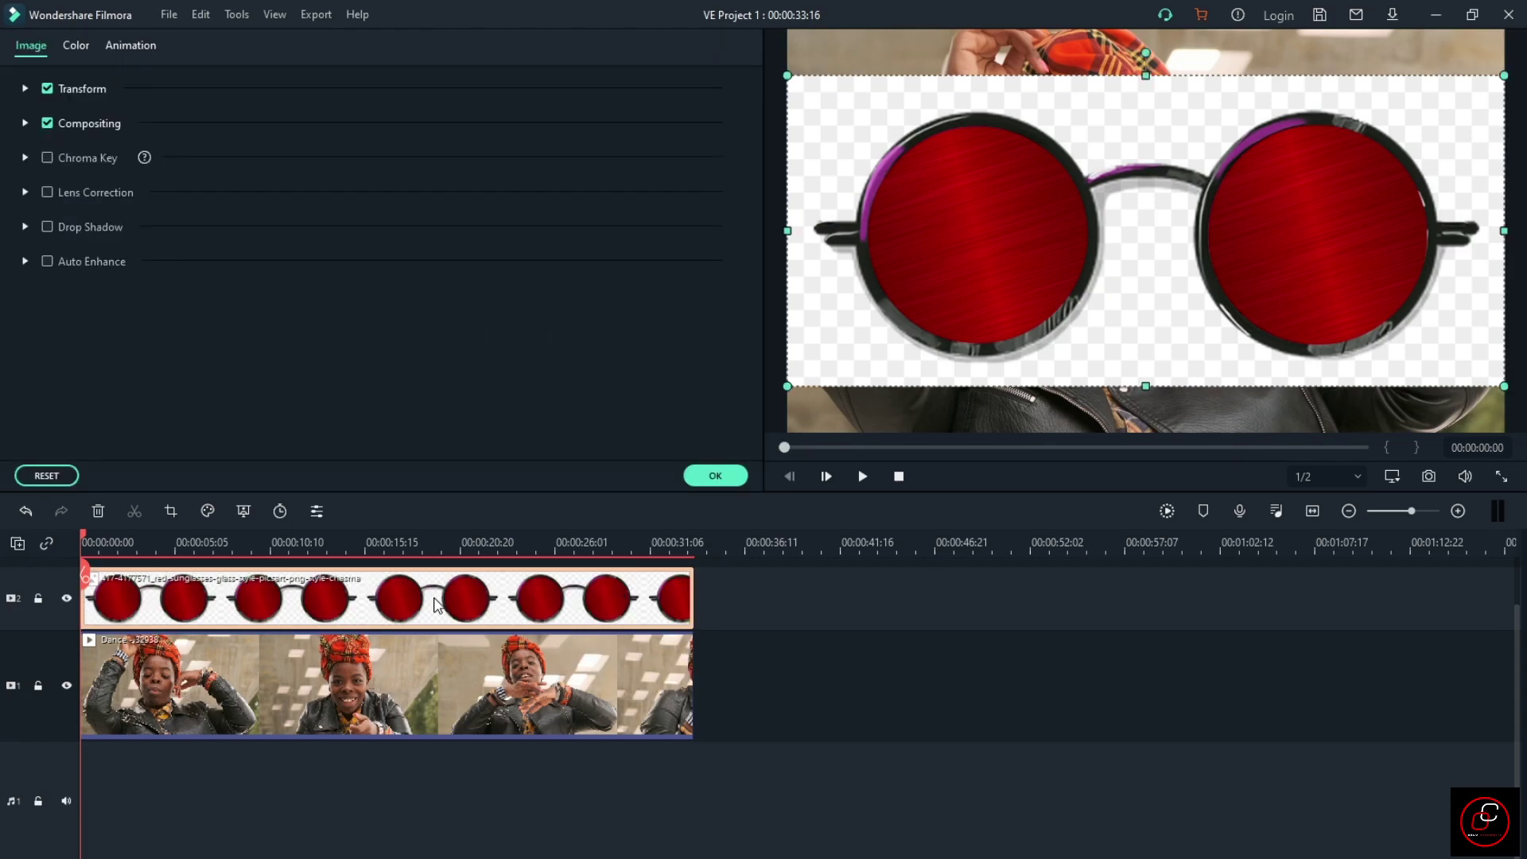
{"action": "left_click", "coordinate": [22, 125]}
{"action": "left_click", "coordinate": [487, 175]}
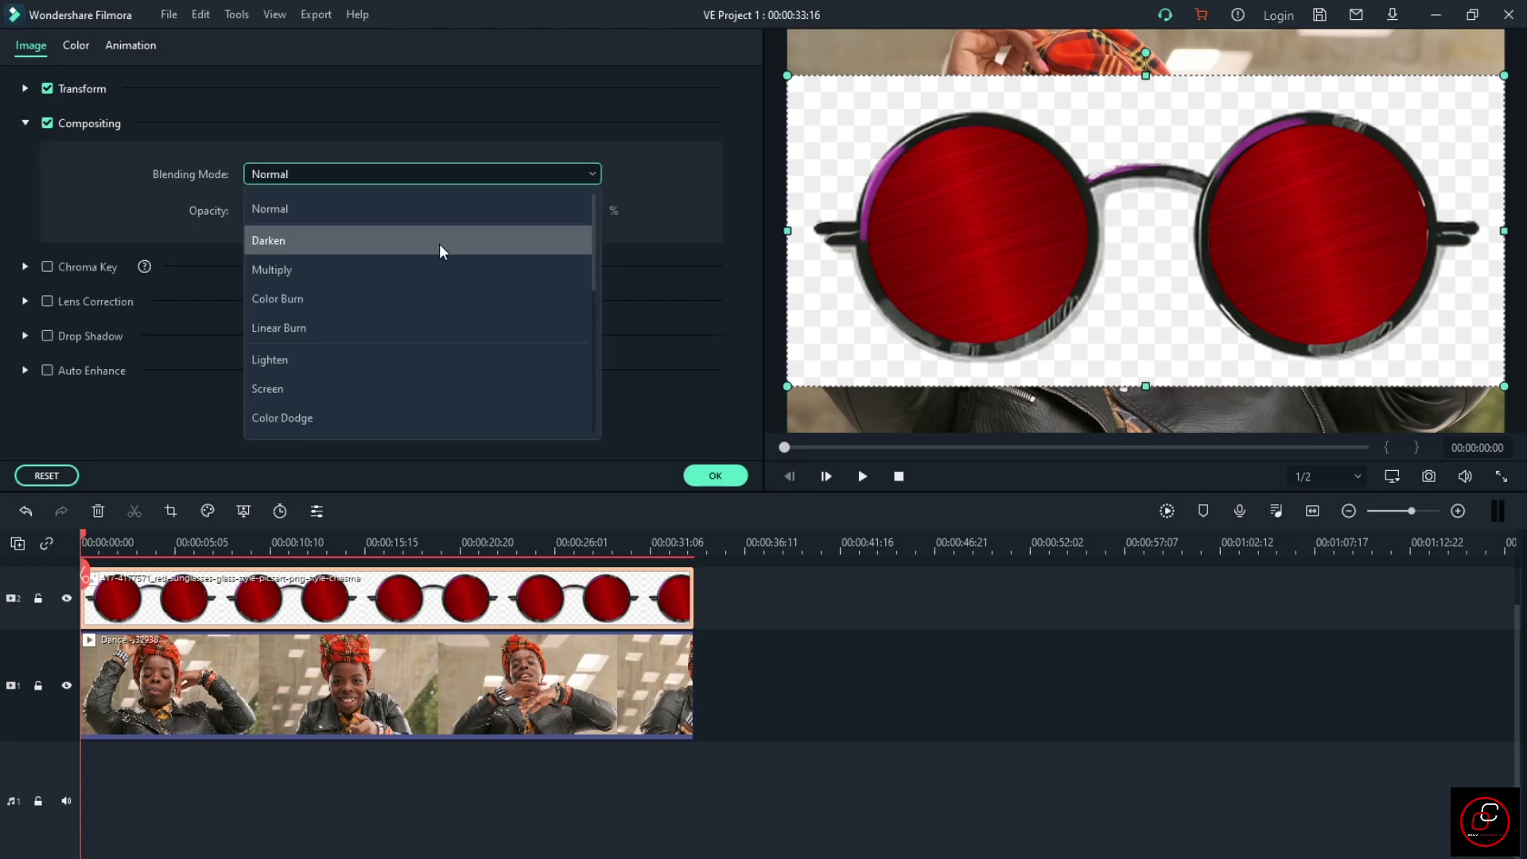
{"action": "left_click", "coordinate": [439, 243]}
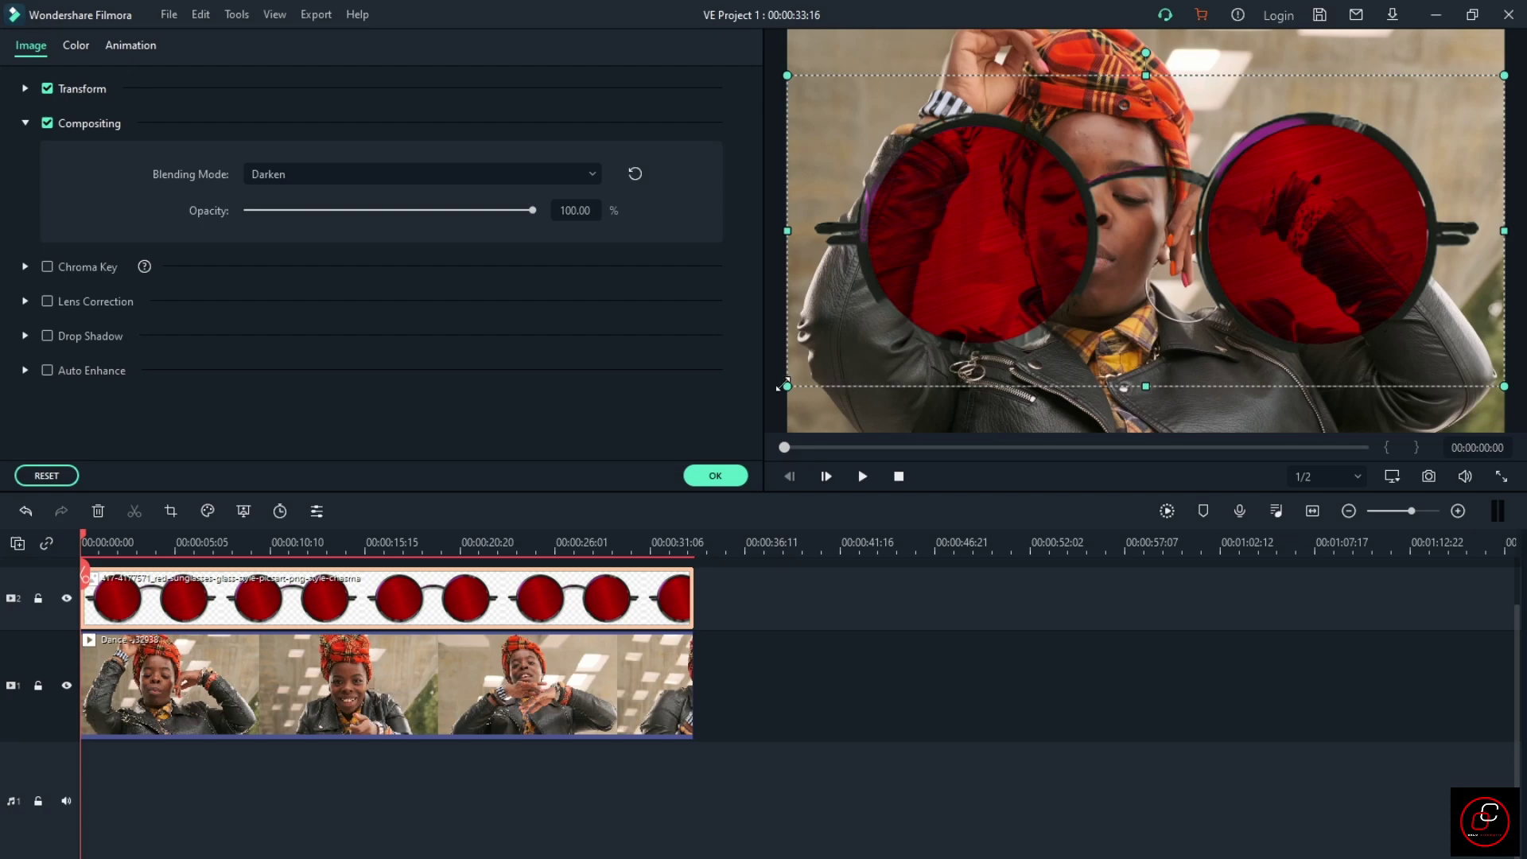
Shrink the sunglasses image, position it over the dancer's eyes, and preview the overlay from the start.
{"action": "left_click_drag", "start_coordinate": [787, 387], "coordinate": [1032, 198]}
{"action": "mouse_move", "coordinate": [1146, 212]}
{"action": "left_mouse_down"}
{"action": "mouse_move", "coordinate": [1180, 227]}
{"action": "mouse_move", "coordinate": [1139, 196]}
{"action": "left_mouse_up"}
{"action": "left_click_drag", "start_coordinate": [1171, 221], "coordinate": [1154, 209]}
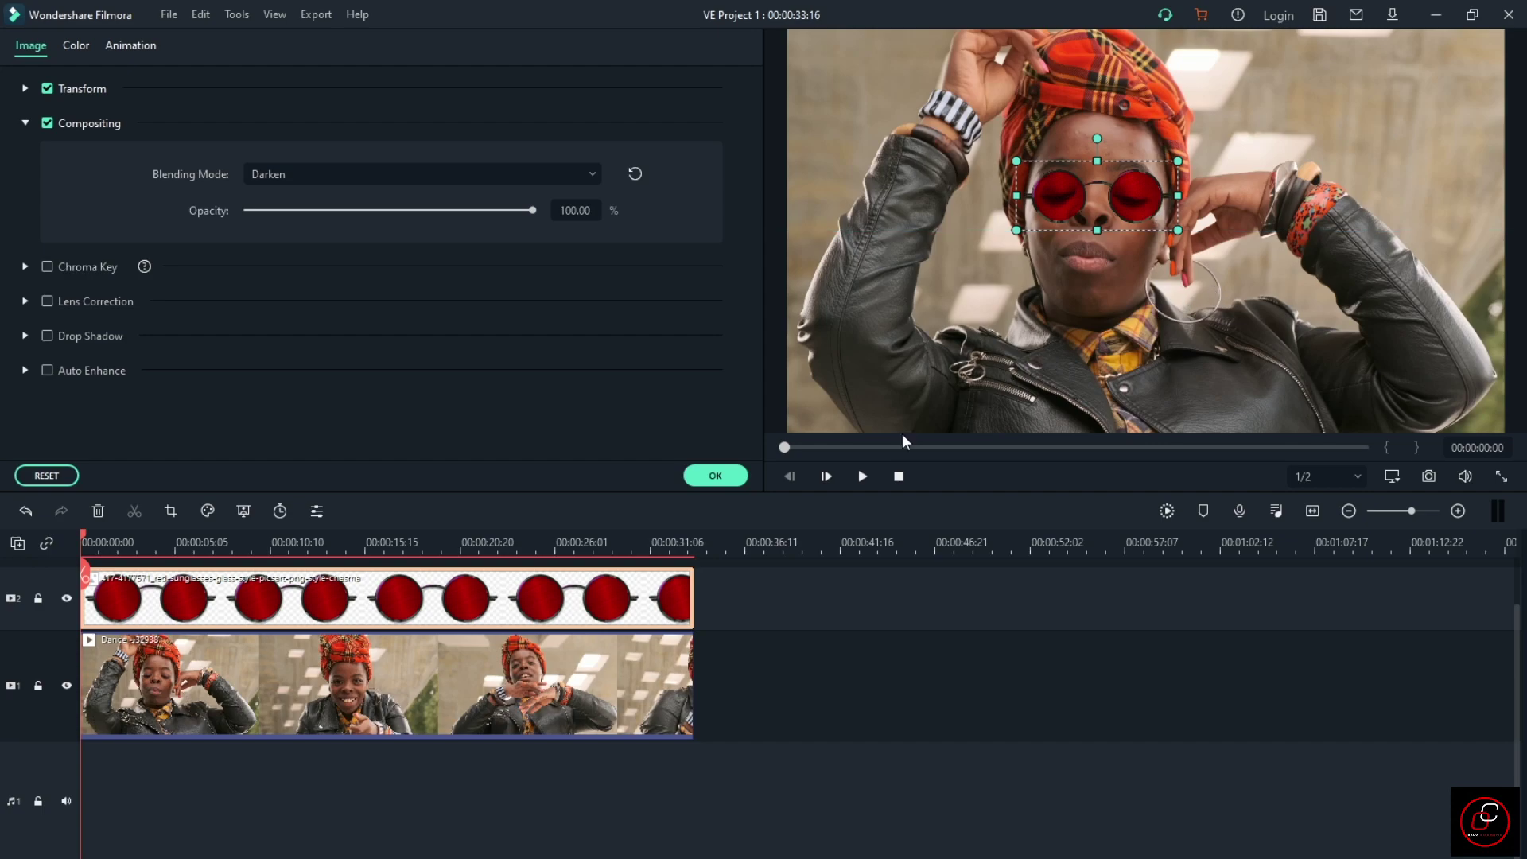
{"action": "left_click", "coordinate": [862, 476]}
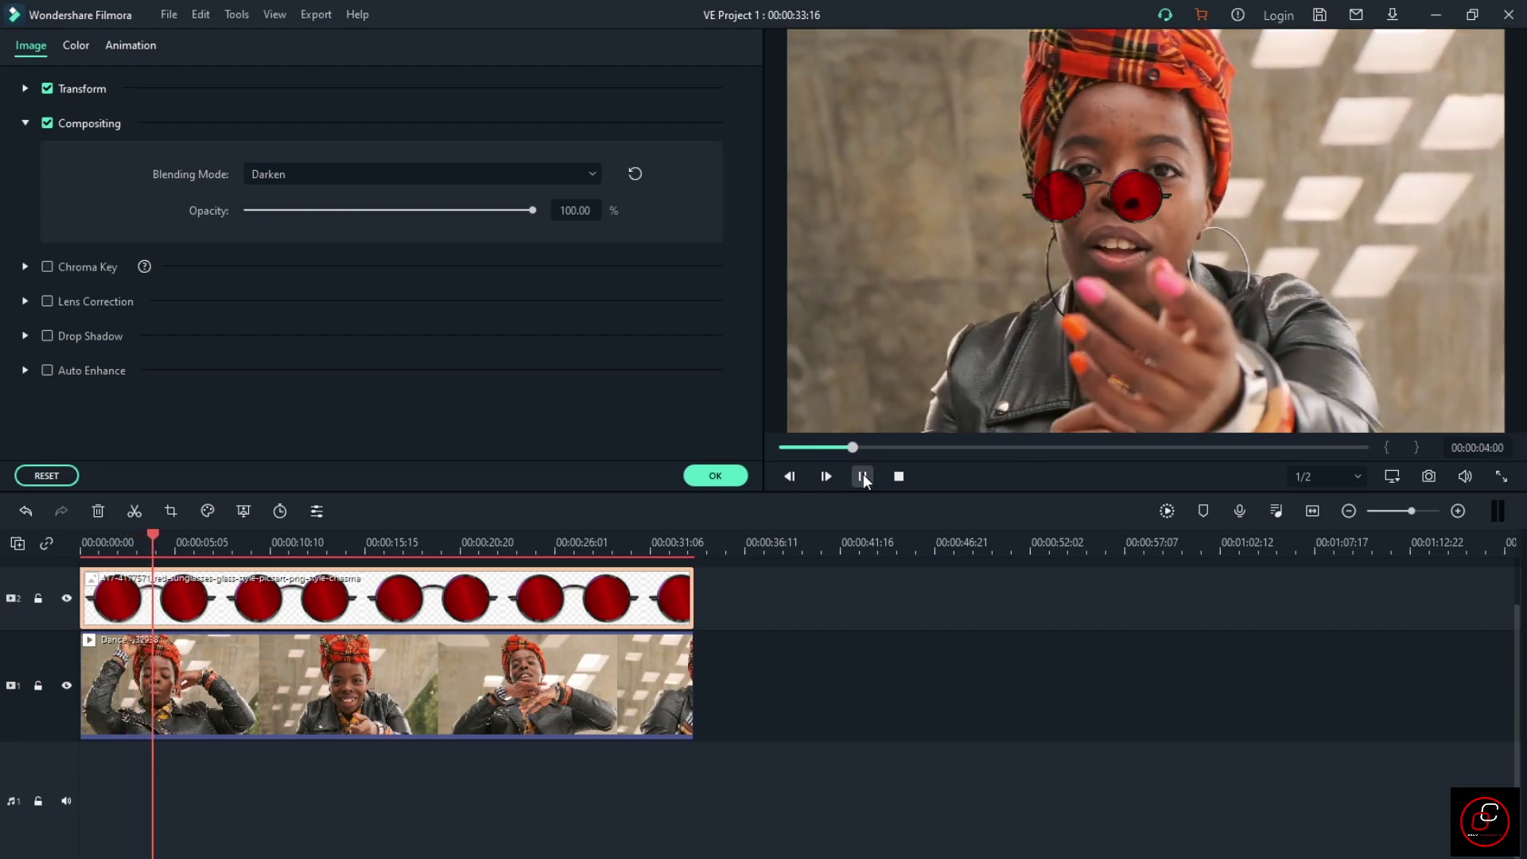
{"action": "left_click", "coordinate": [864, 477]}
{"action": "key", "text": "Home"}
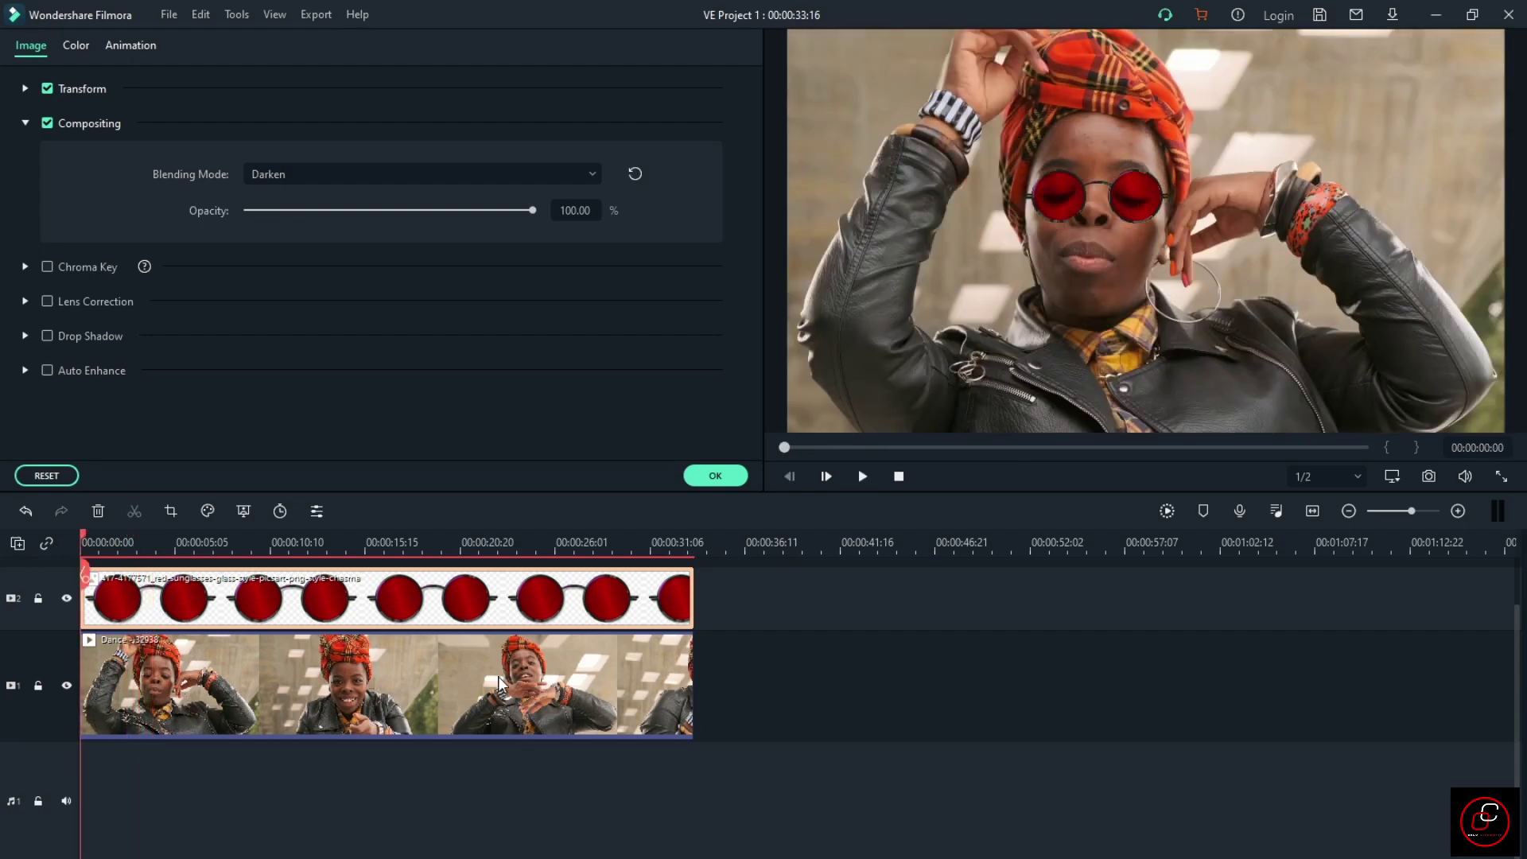
Enable Motion Tracking in the Dance clip's video settings.
{"action": "left_click", "coordinate": [499, 682]}
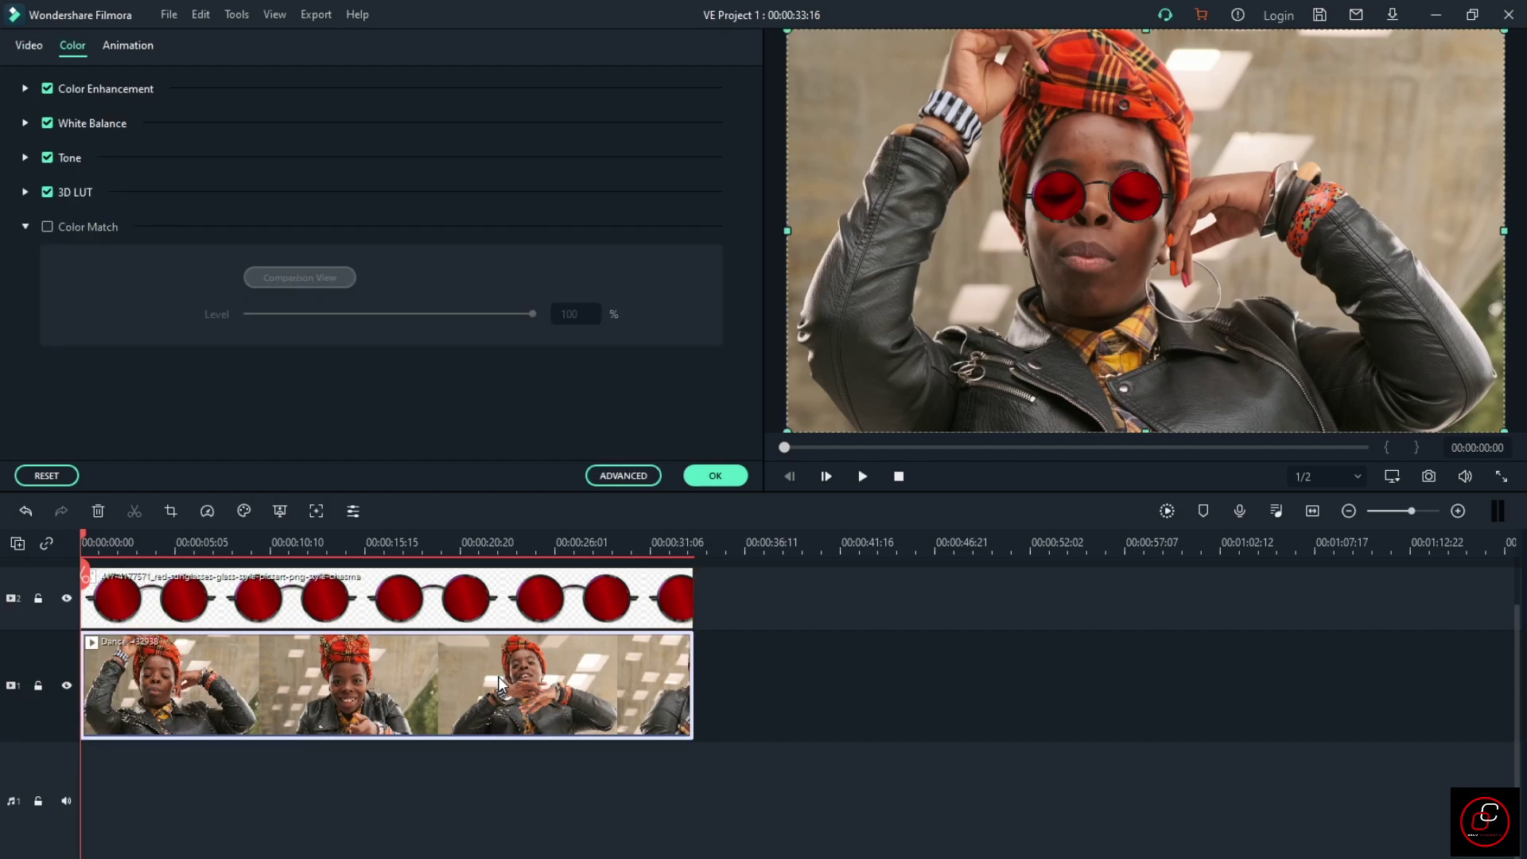
{"action": "left_click", "coordinate": [30, 46]}
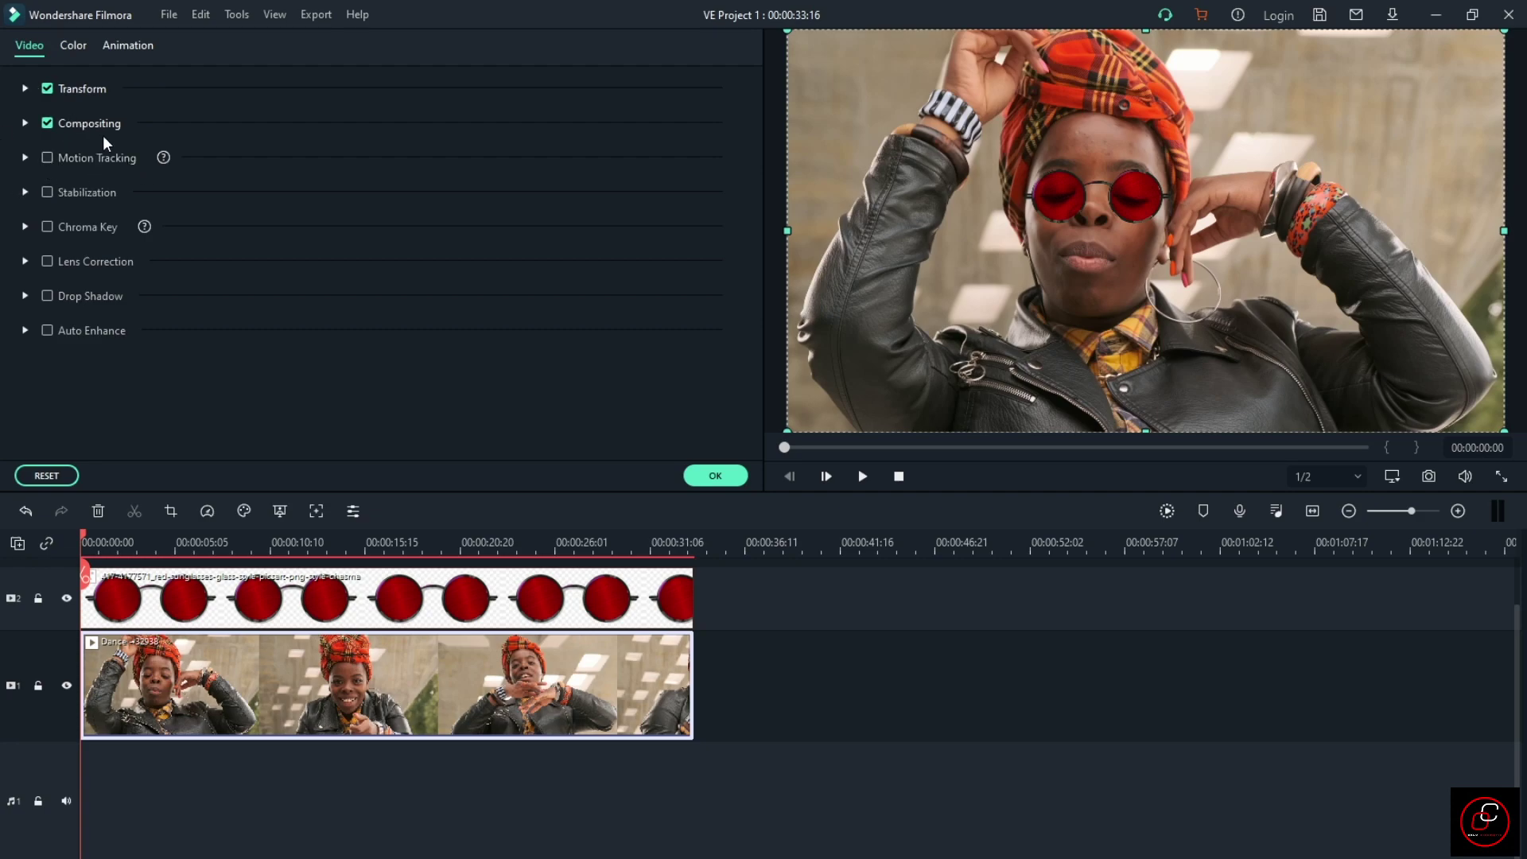
{"action": "left_click", "coordinate": [47, 158]}
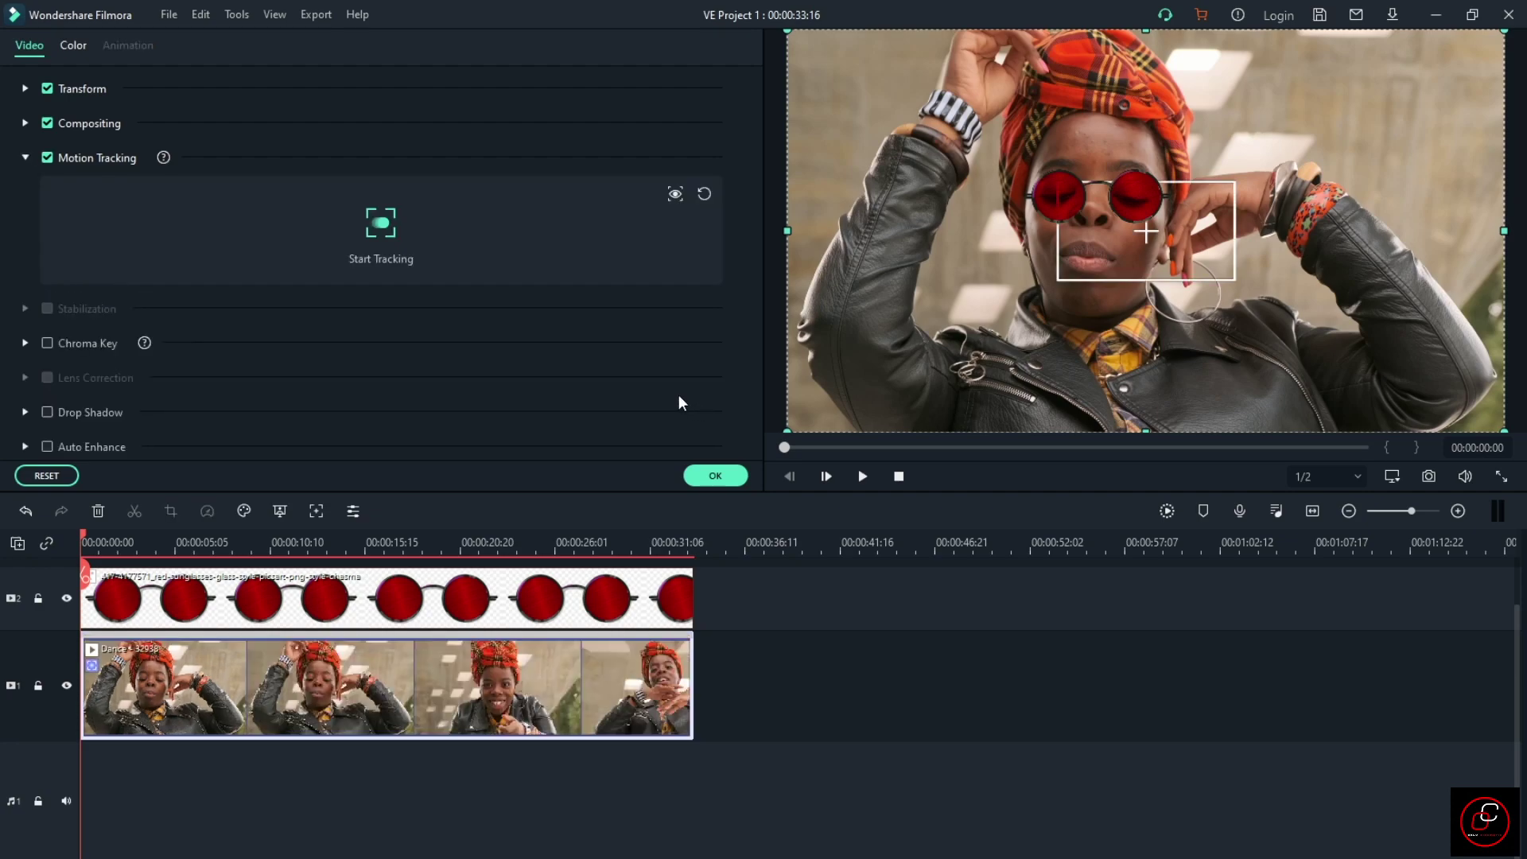
Resize and move the motion tracking frame to fit around the sunglasses on the dancer's face.
{"action": "left_click_drag", "start_coordinate": [1195, 239], "coordinate": [1158, 225]}
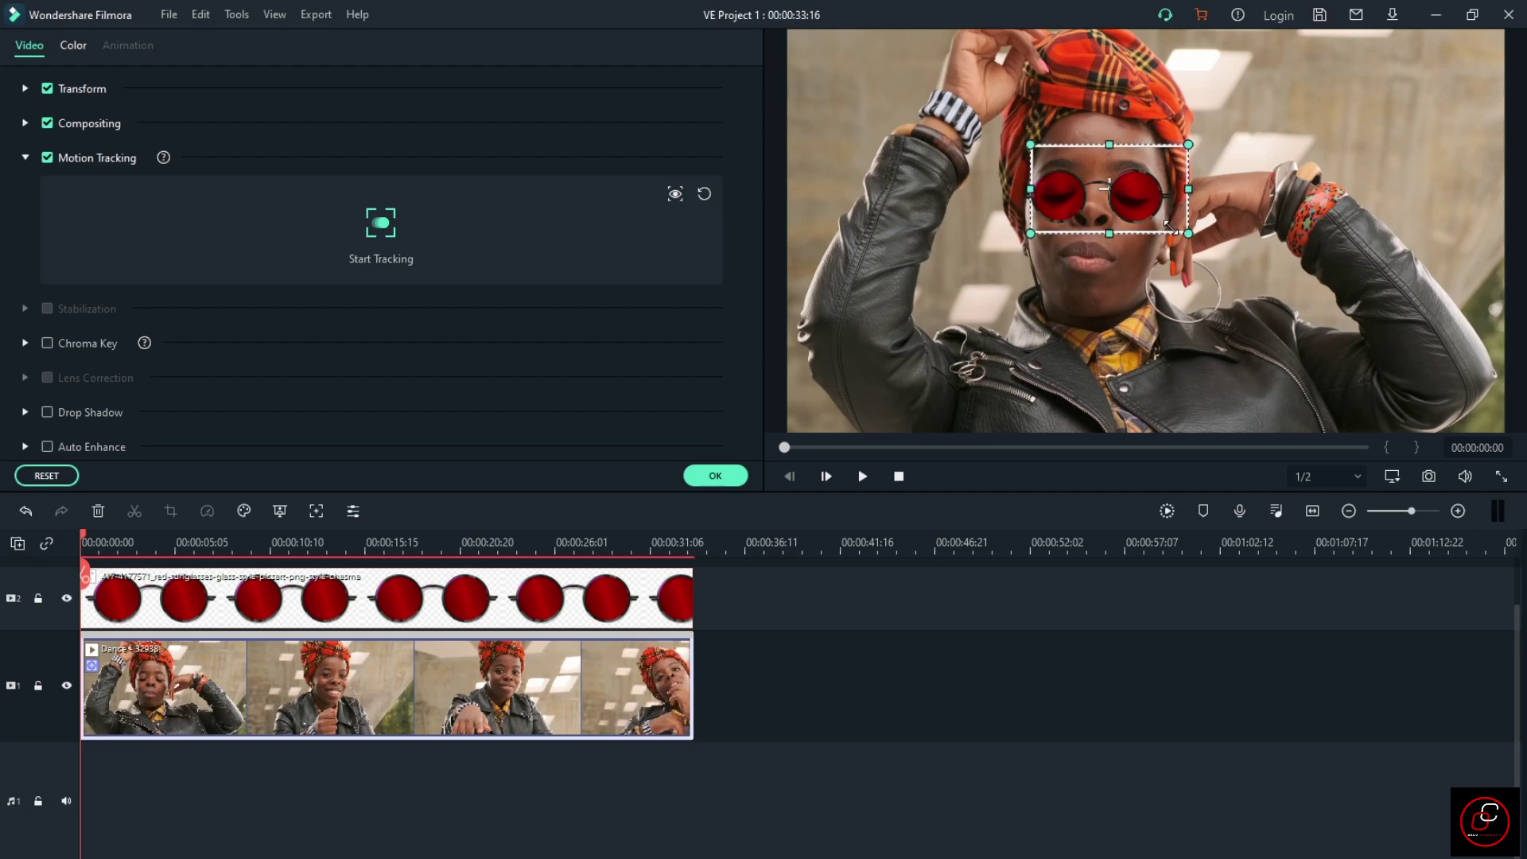
{"action": "left_click", "coordinate": [1166, 169]}
{"action": "left_click_drag", "start_coordinate": [1166, 170], "coordinate": [1172, 168]}
{"action": "left_click", "coordinate": [1145, 145]}
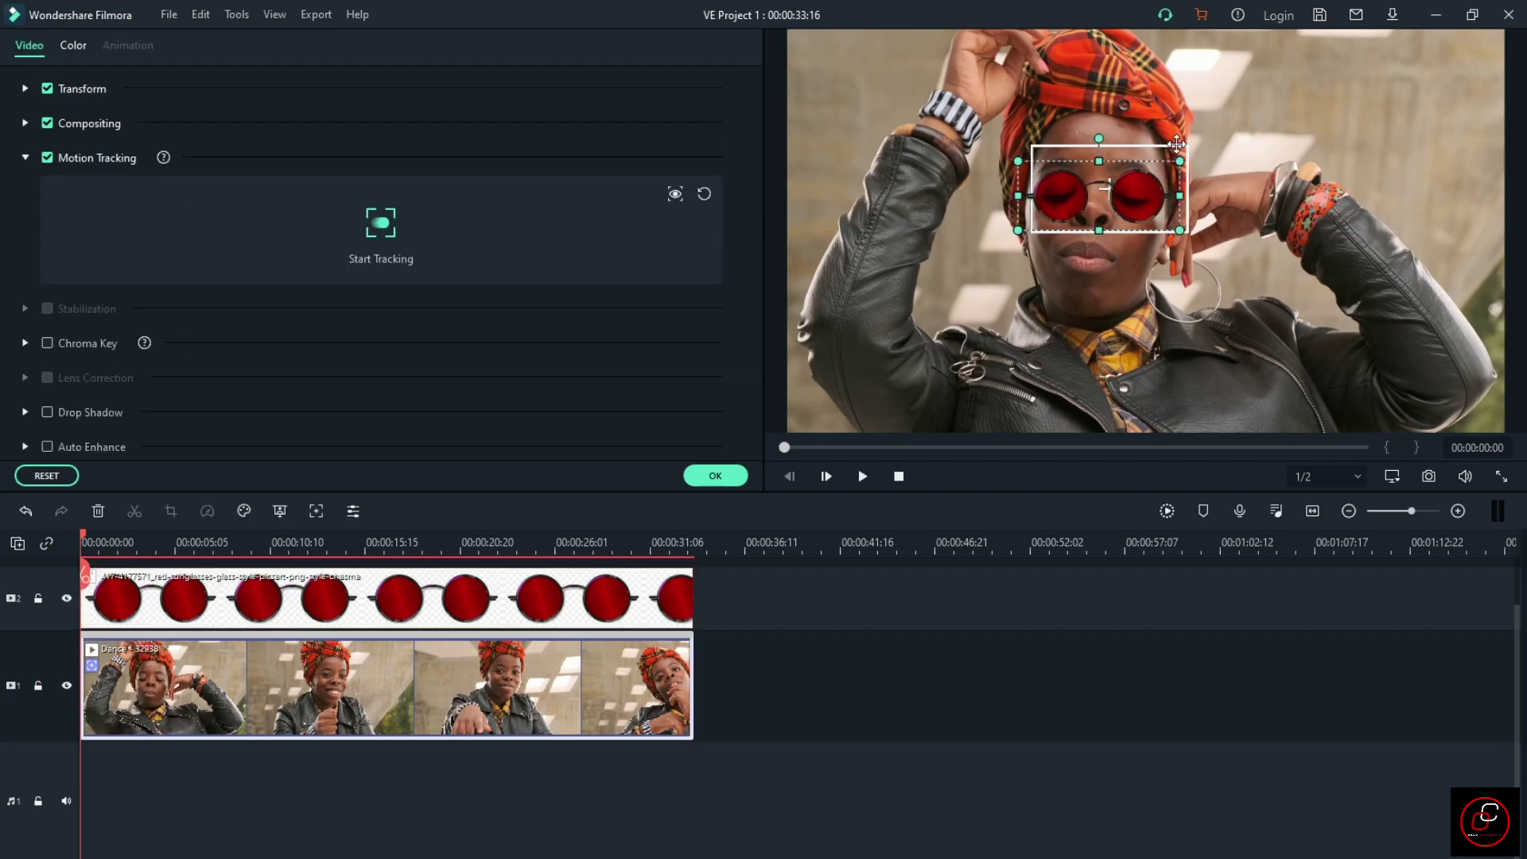
{"action": "left_click", "coordinate": [1106, 151]}
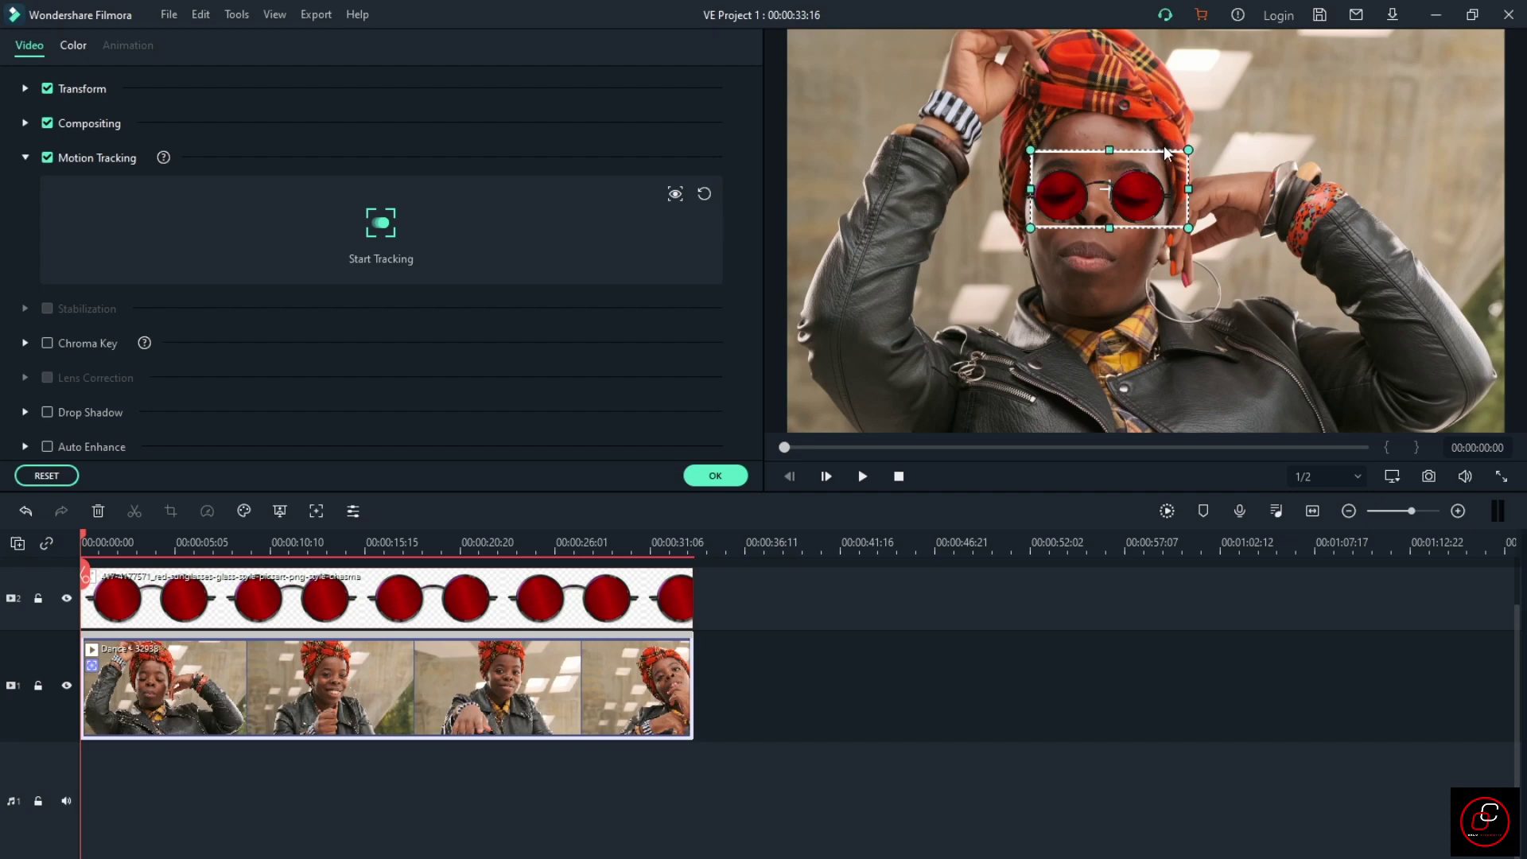
{"action": "left_click_drag", "start_coordinate": [1162, 155], "coordinate": [1153, 158]}
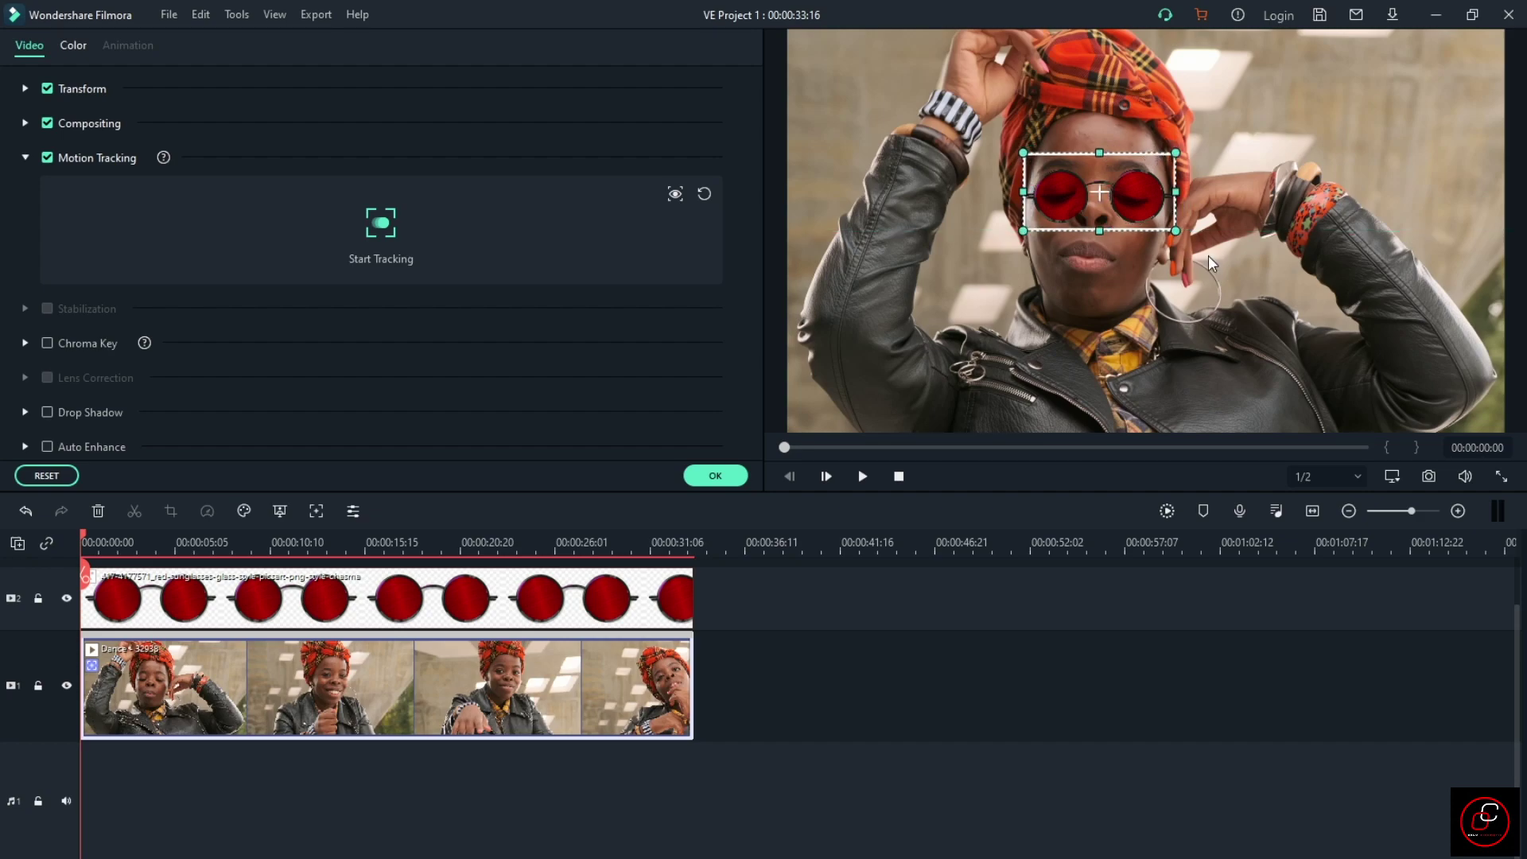
Run the motion tracking, attach the red sunglasses image to the tracked face, and play back the result.
{"action": "left_click", "coordinate": [386, 229]}
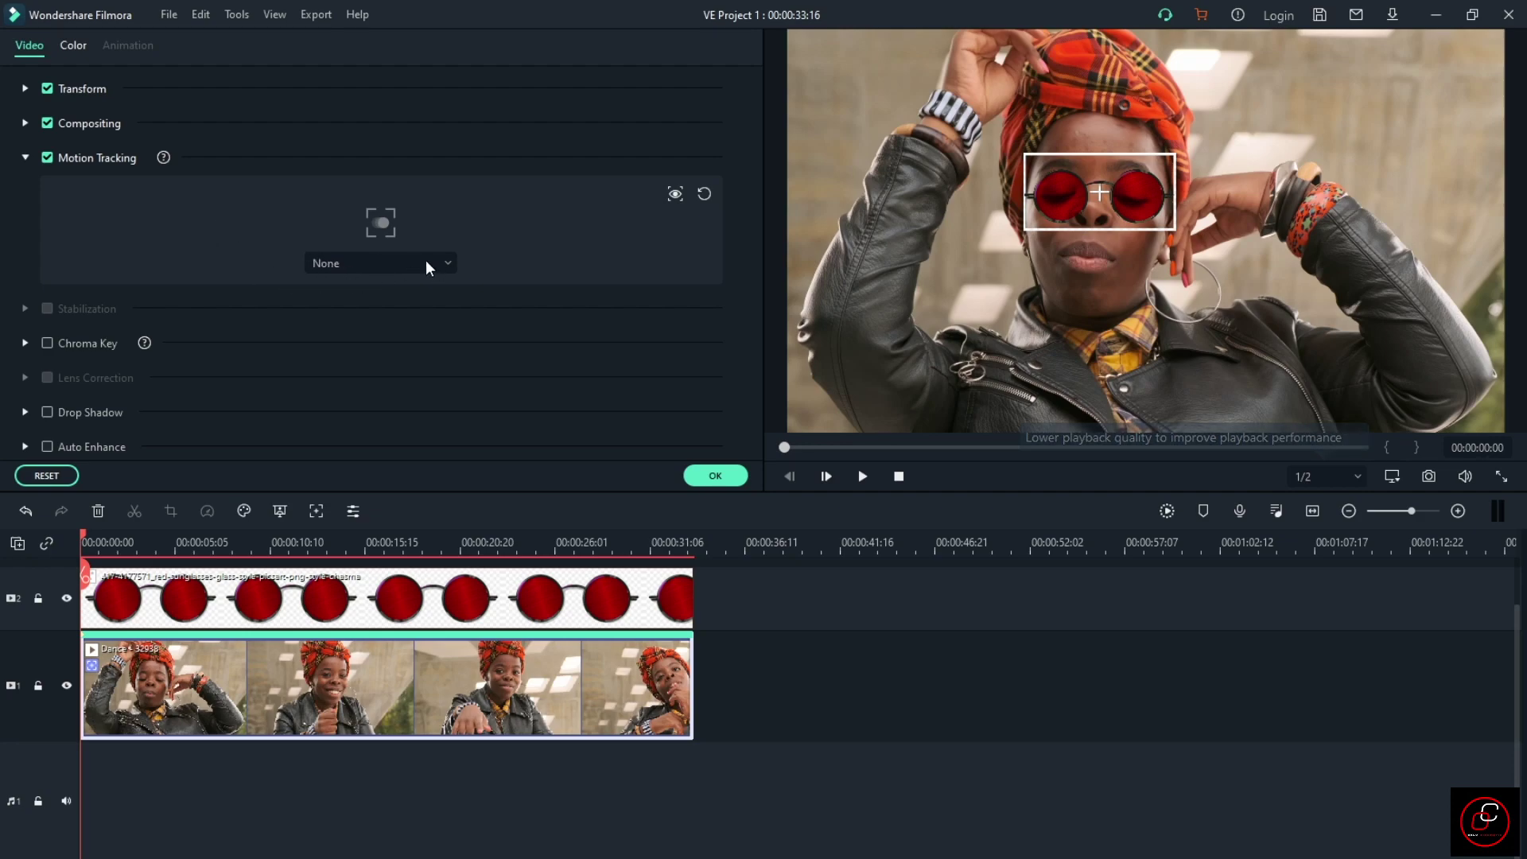
{"action": "left_click", "coordinate": [411, 264]}
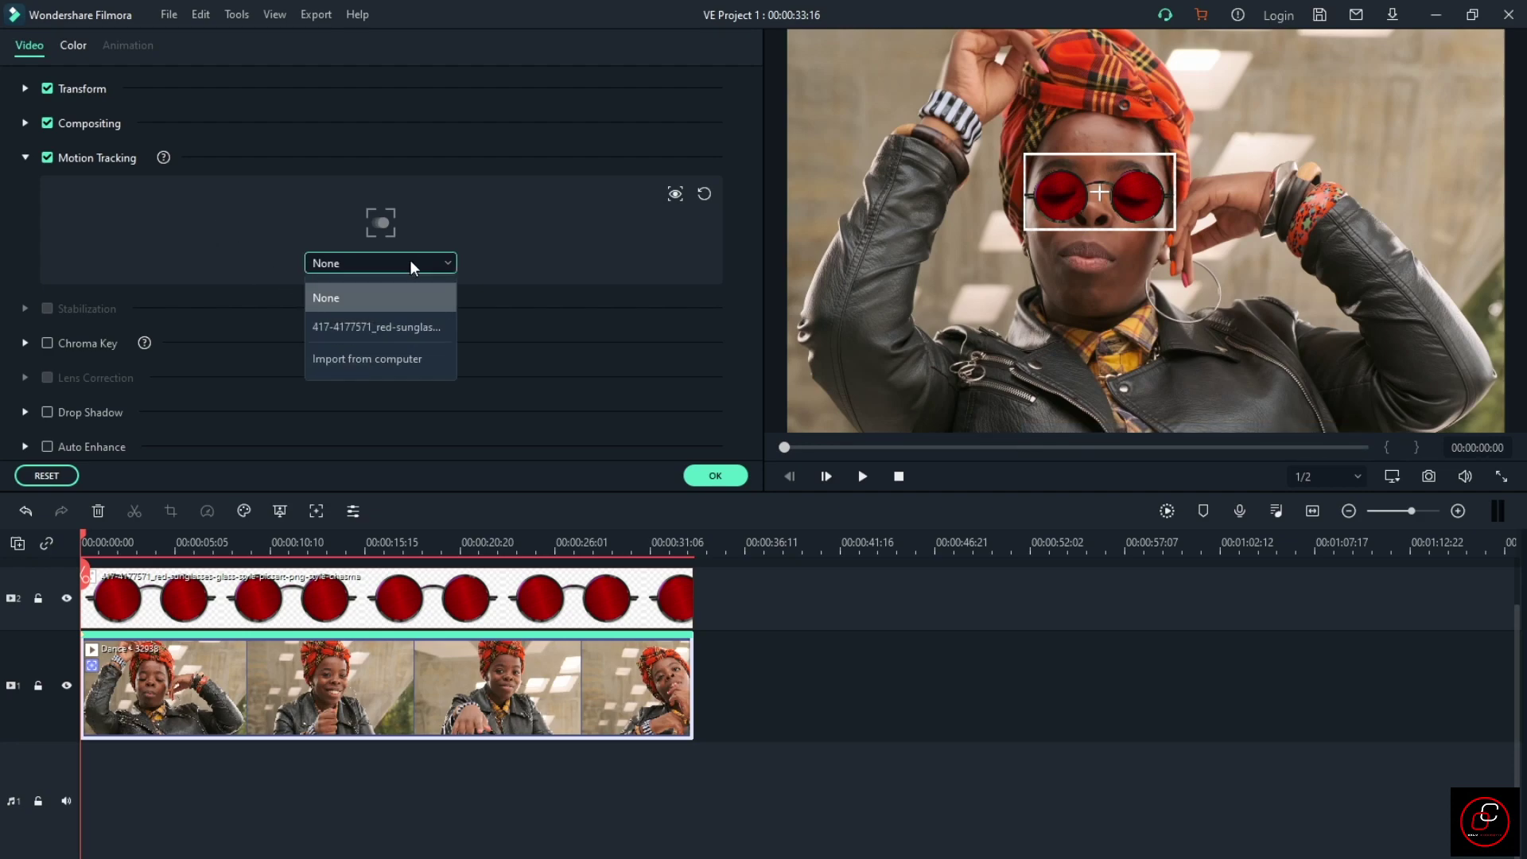
{"action": "left_click", "coordinate": [430, 328]}
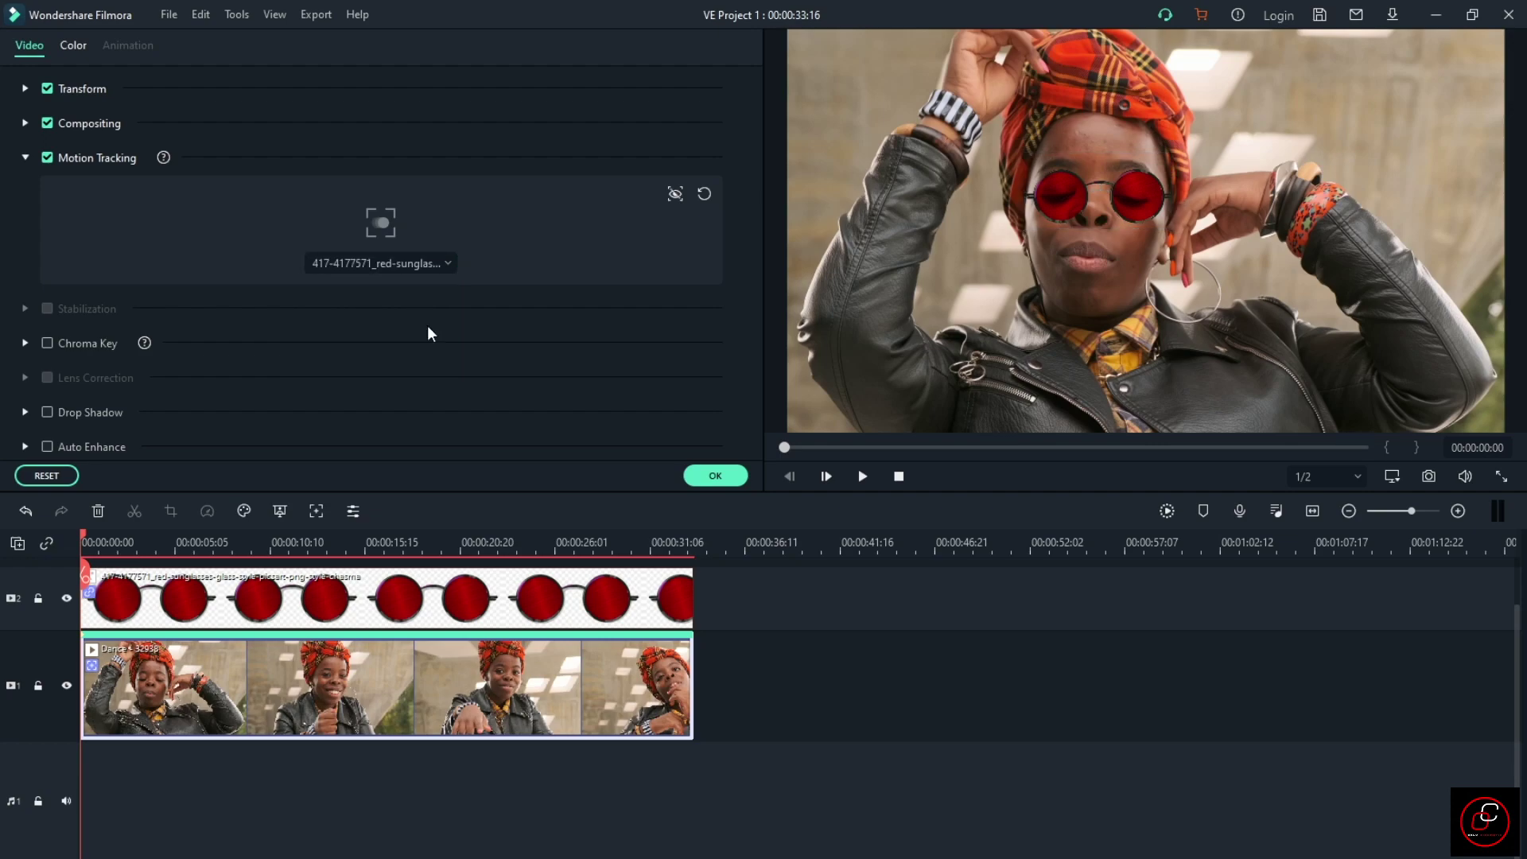
{"action": "left_click", "coordinate": [872, 482]}
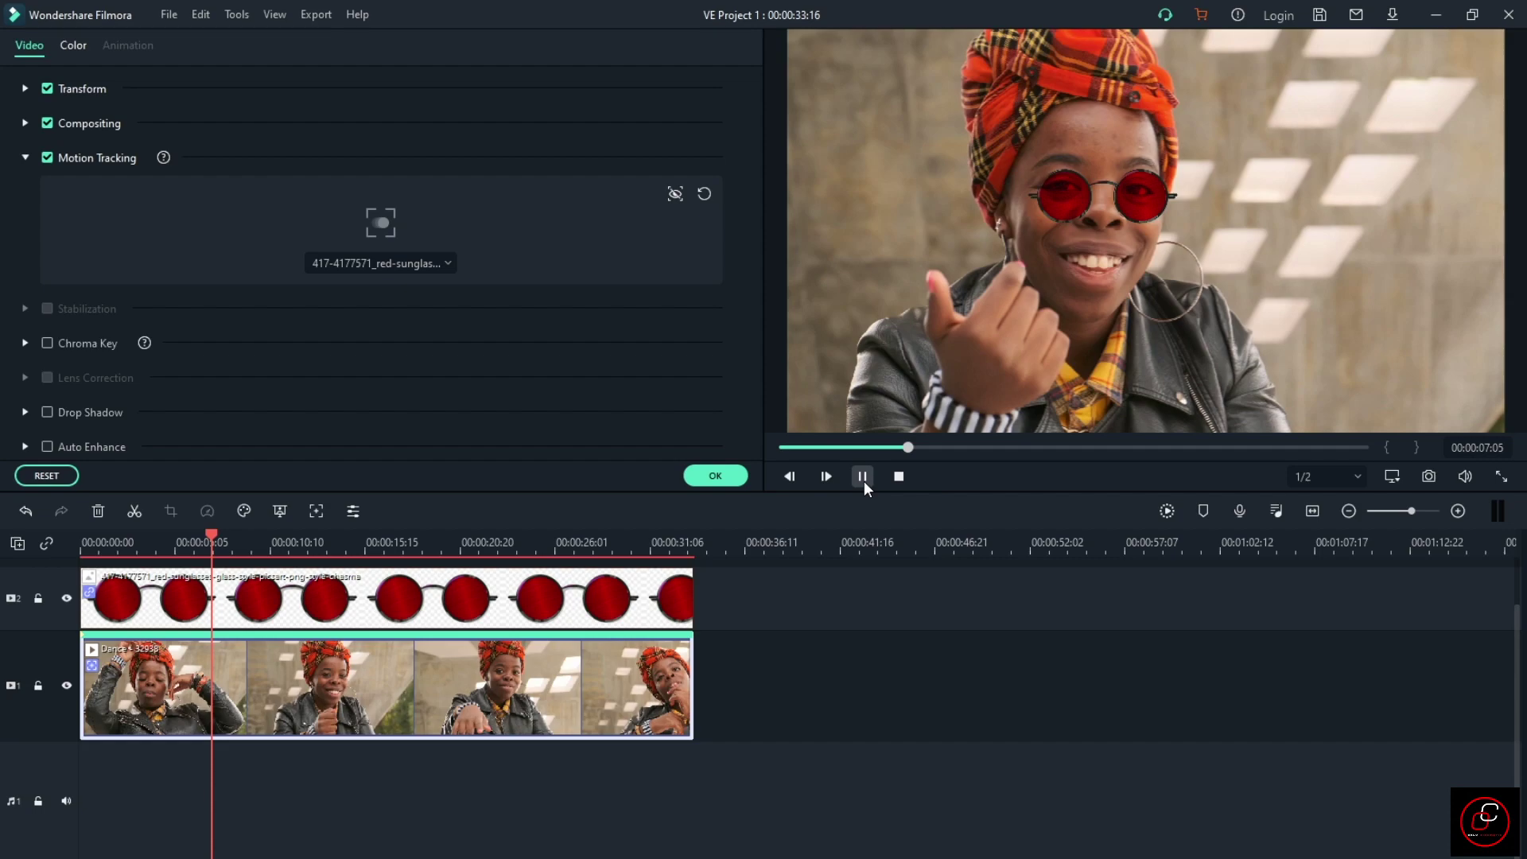
{"action": "left_click", "coordinate": [863, 480]}
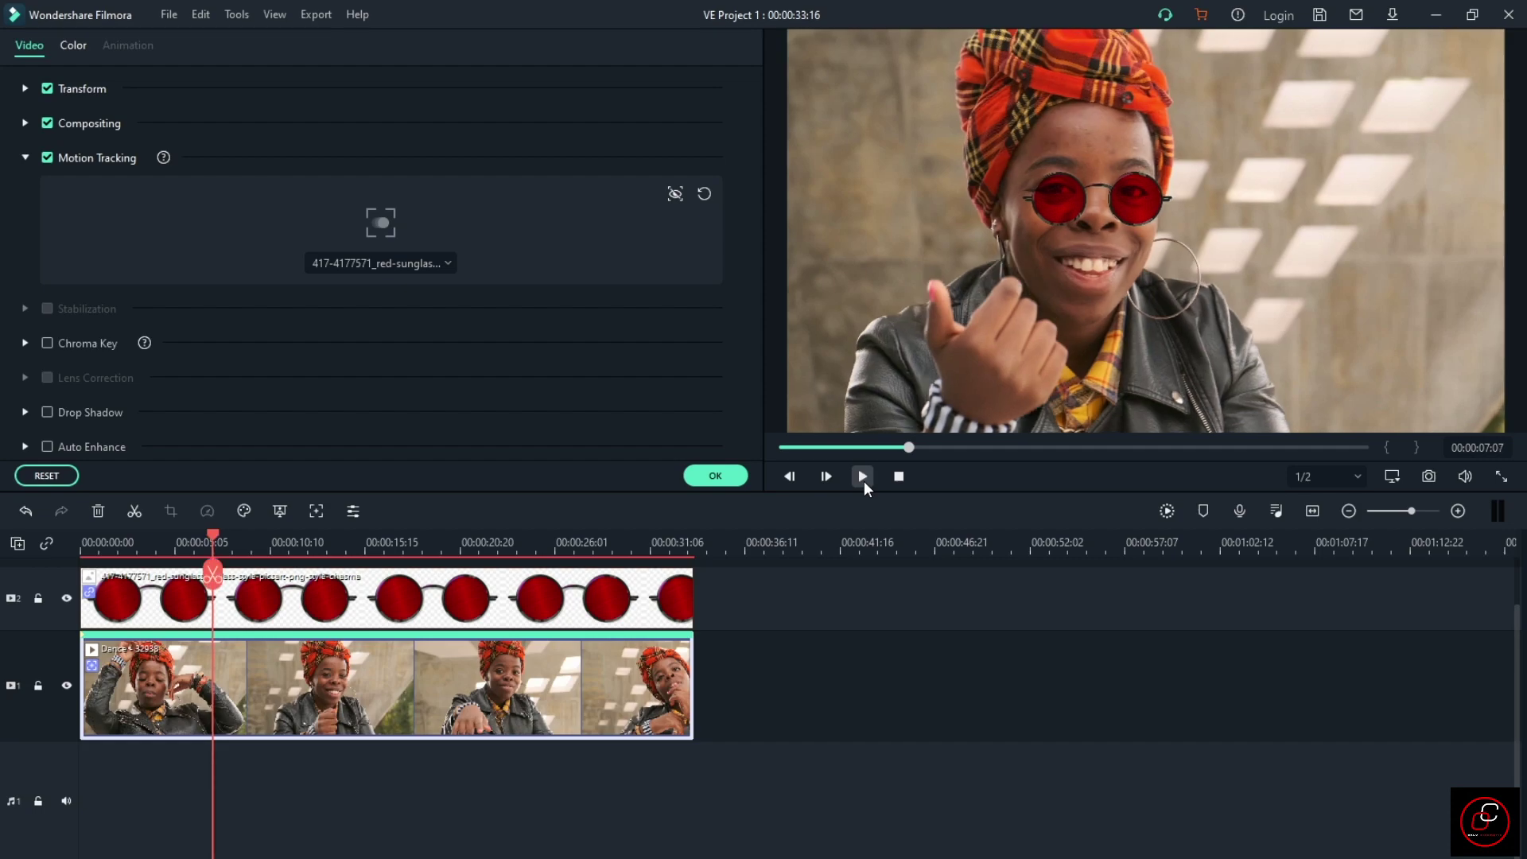